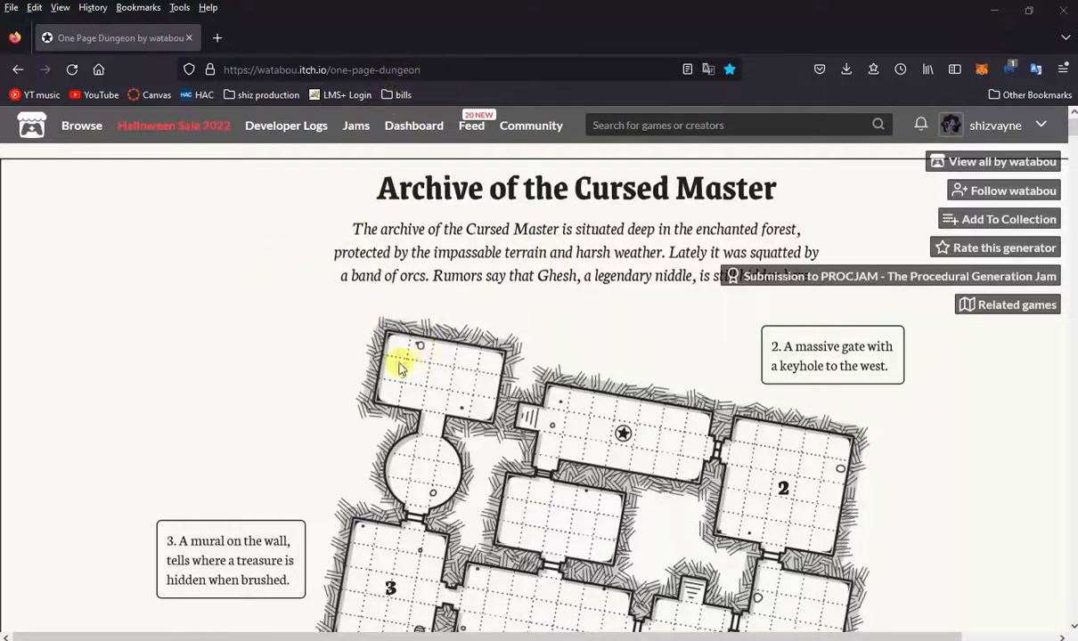
Read the generator's usage terms on the One Page Dungeon page.
scroll(387, 352, down, 2)
scroll(414, 381, down, 10)
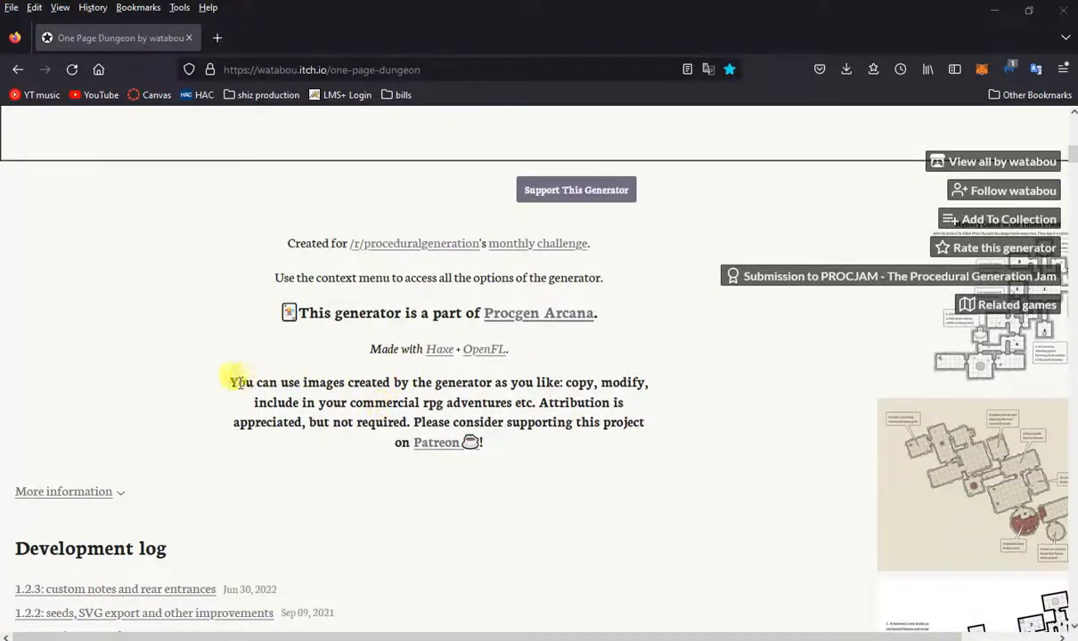
drag(228, 381, 633, 415)
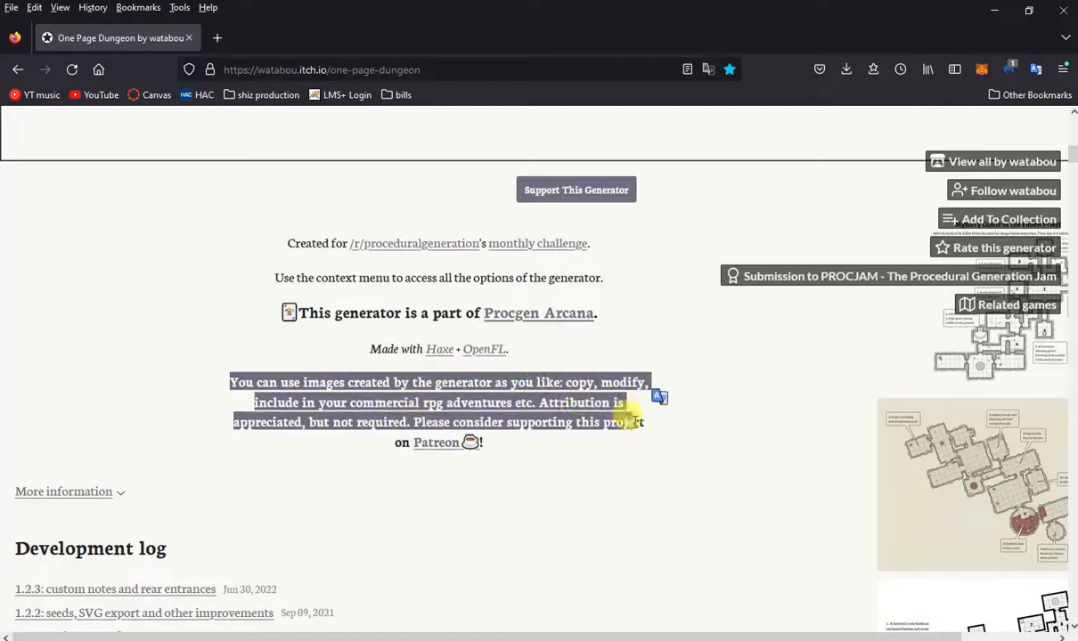
click(643, 461)
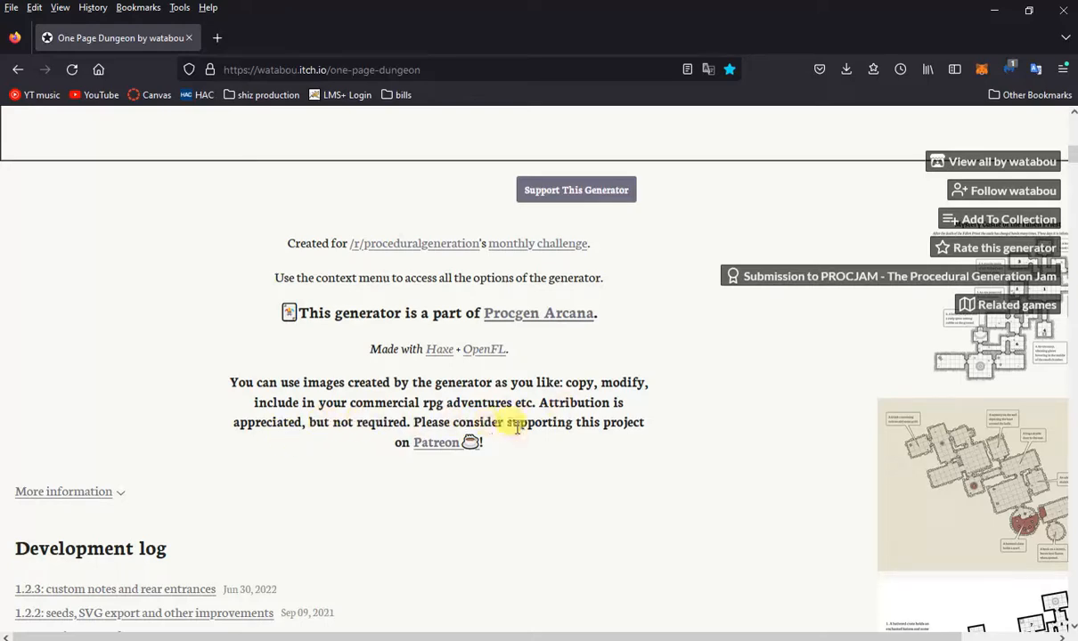
scroll(578, 388, up, 10)
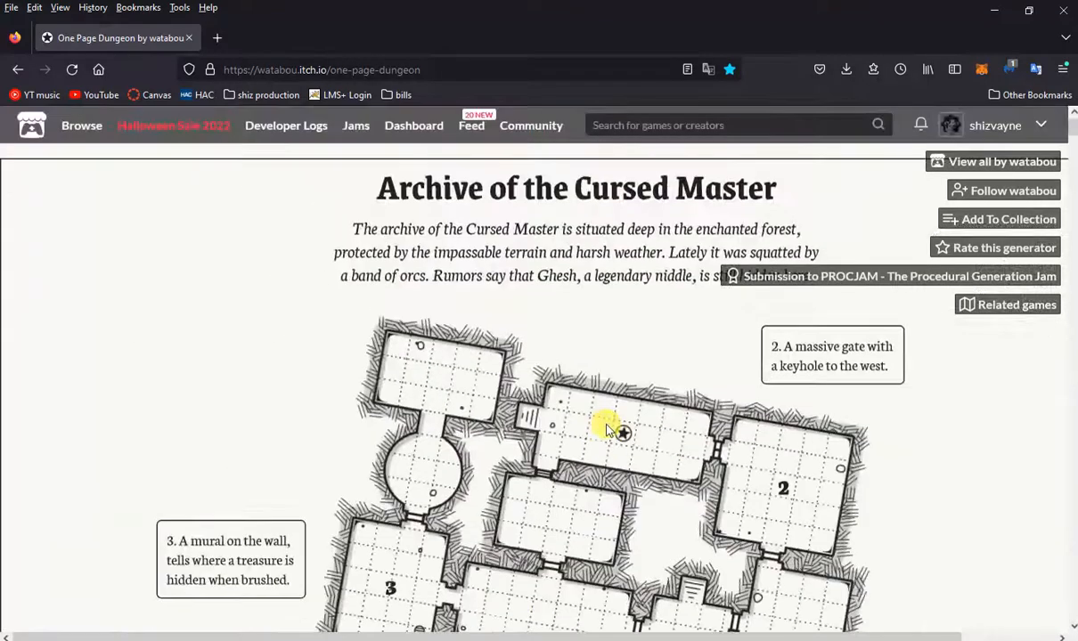
Generate a new dungeon map in the One Page Dungeon generator.
scroll(613, 425, down, 1)
right_click(565, 336)
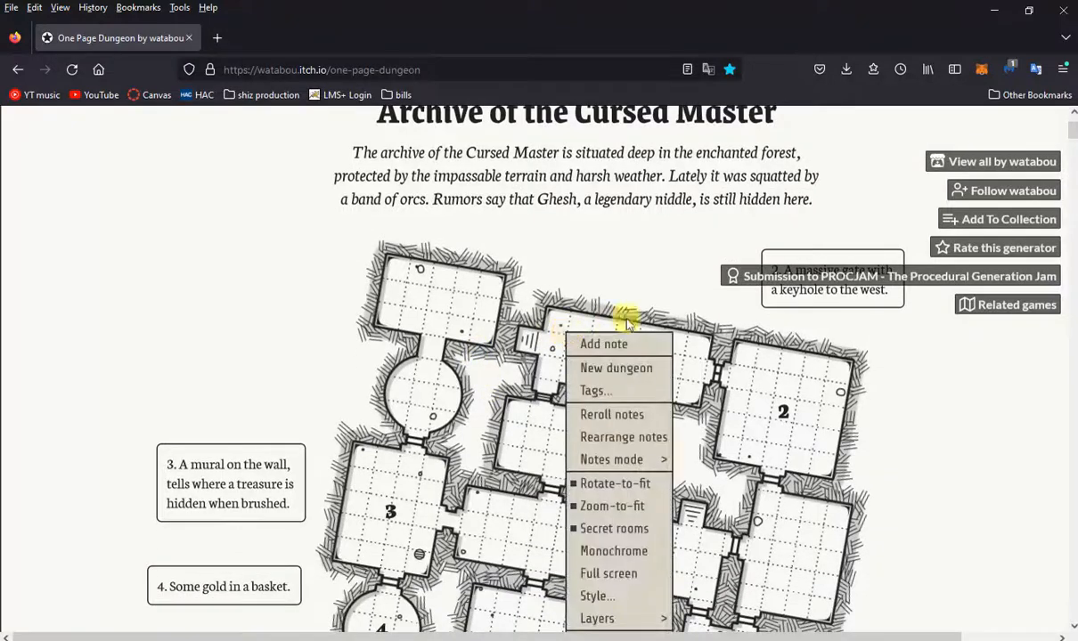
click(627, 367)
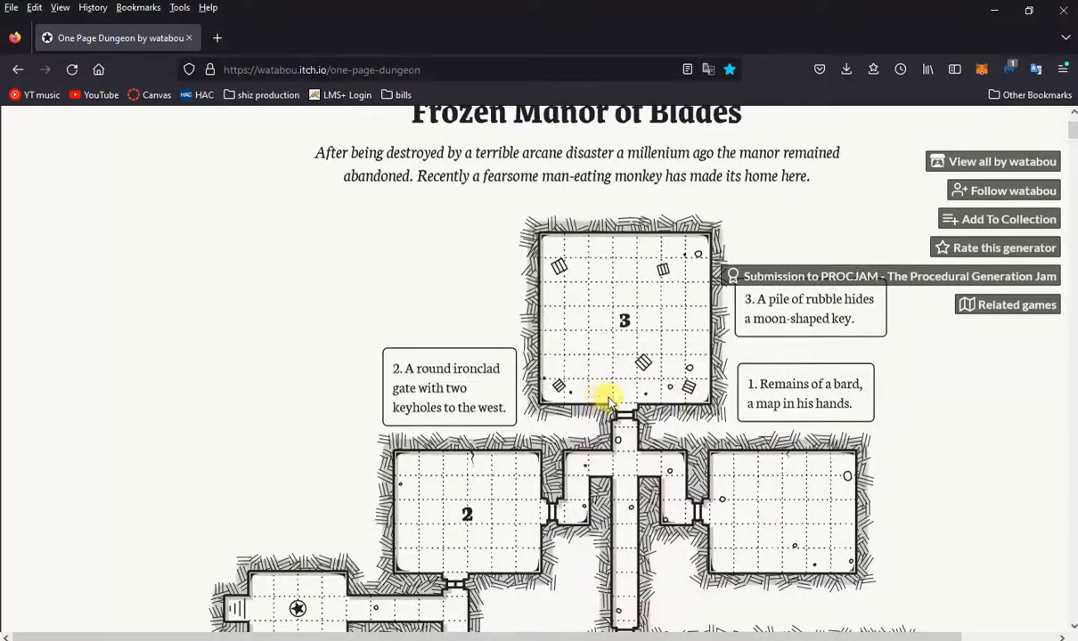
Save the Frozen Manor of Blades dungeon map as a PNG image.
scroll(608, 399, down, 3)
scroll(534, 353, up, 4)
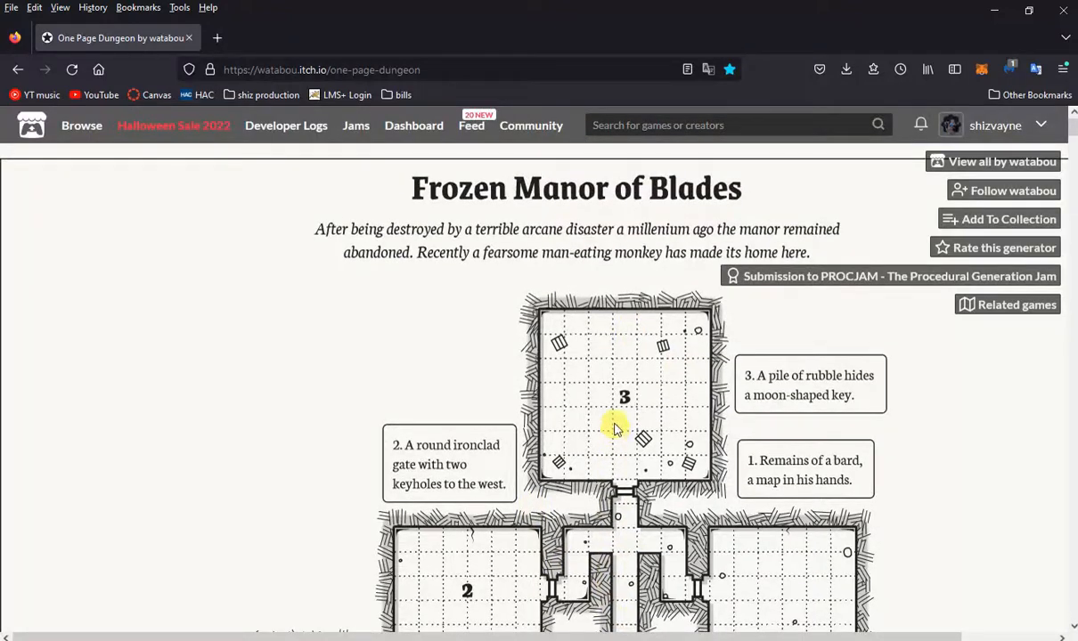
right_click(574, 369)
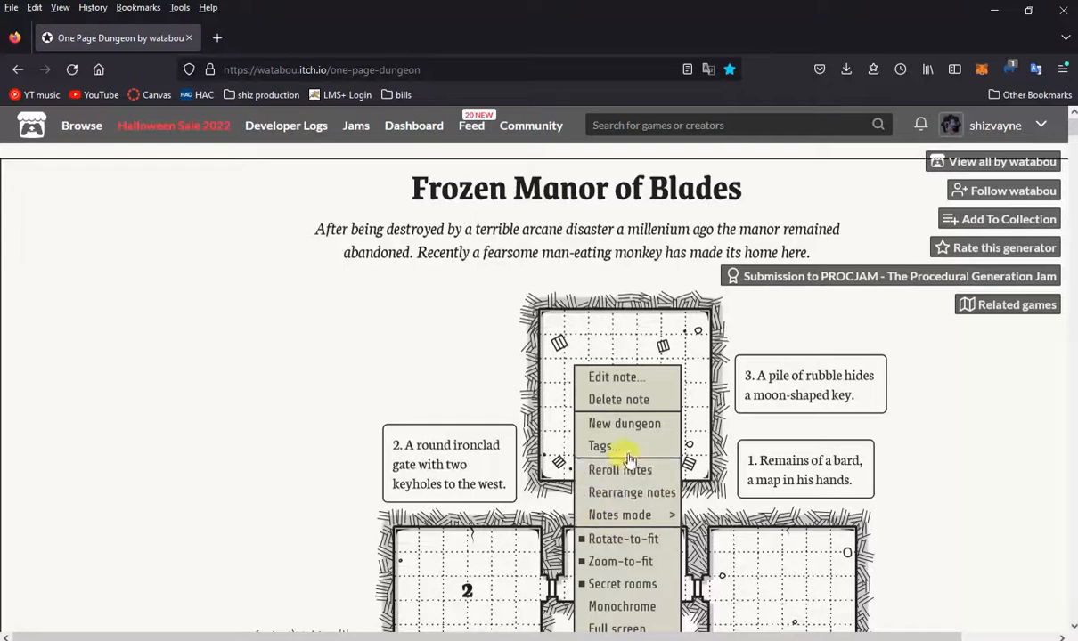
scroll(629, 469, down, 1)
scroll(629, 470, down, 2)
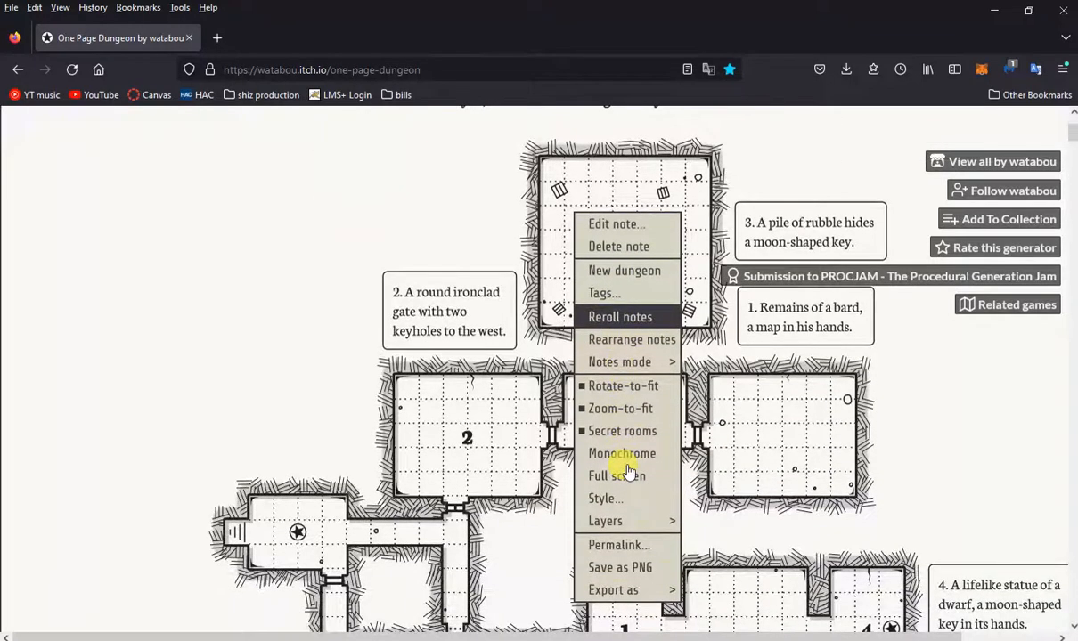
click(639, 569)
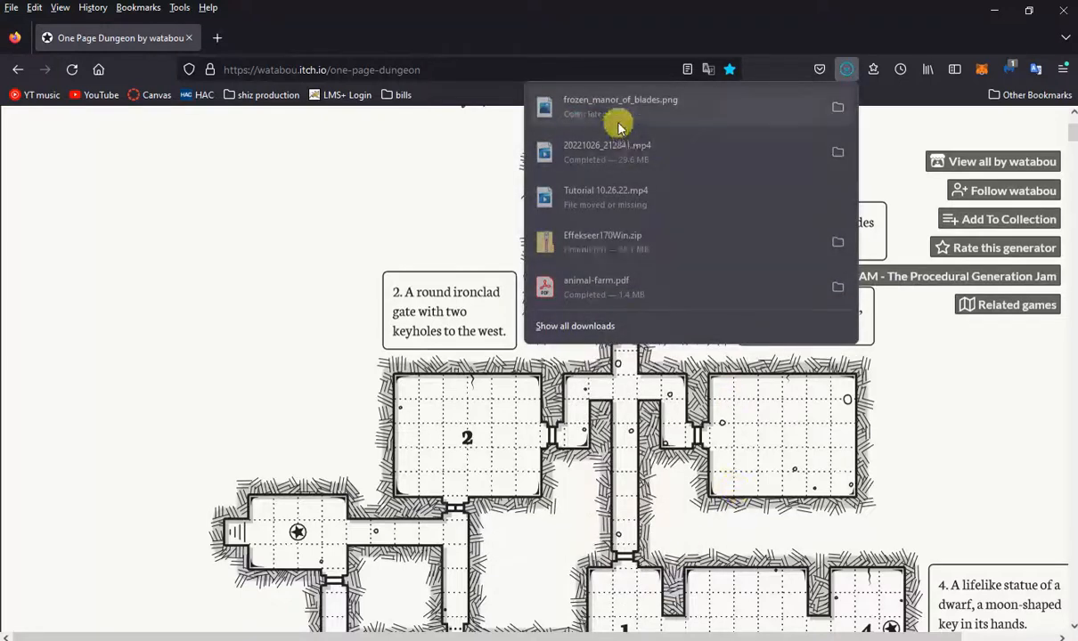
click(439, 321)
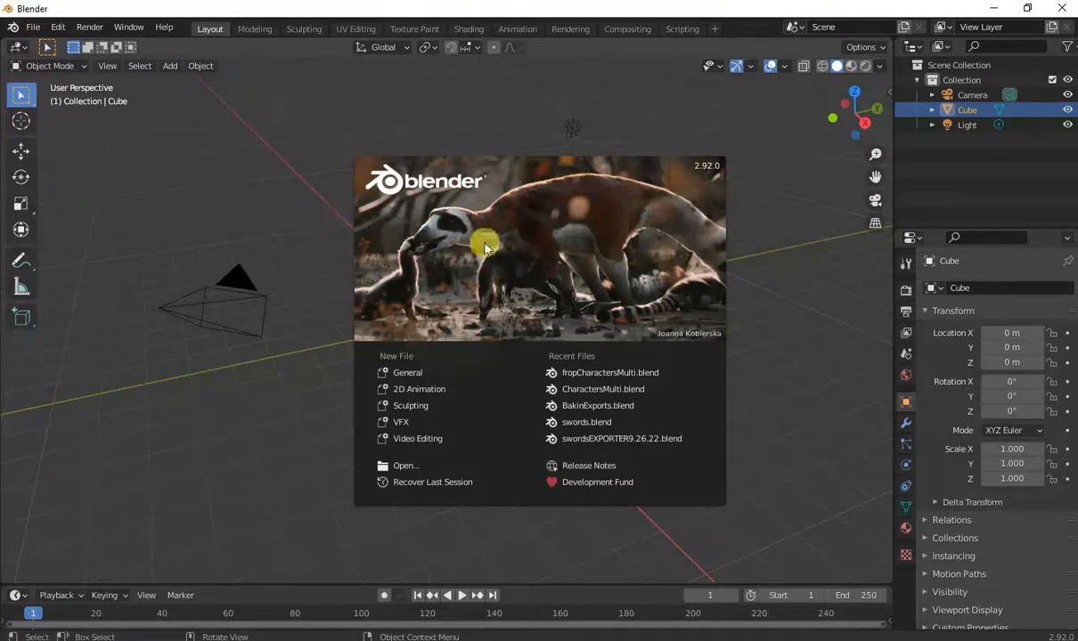
Dismiss the splash screen and delete the default cube.
click(272, 182)
middle_drag(269, 181, 448, 321)
key(Delete)
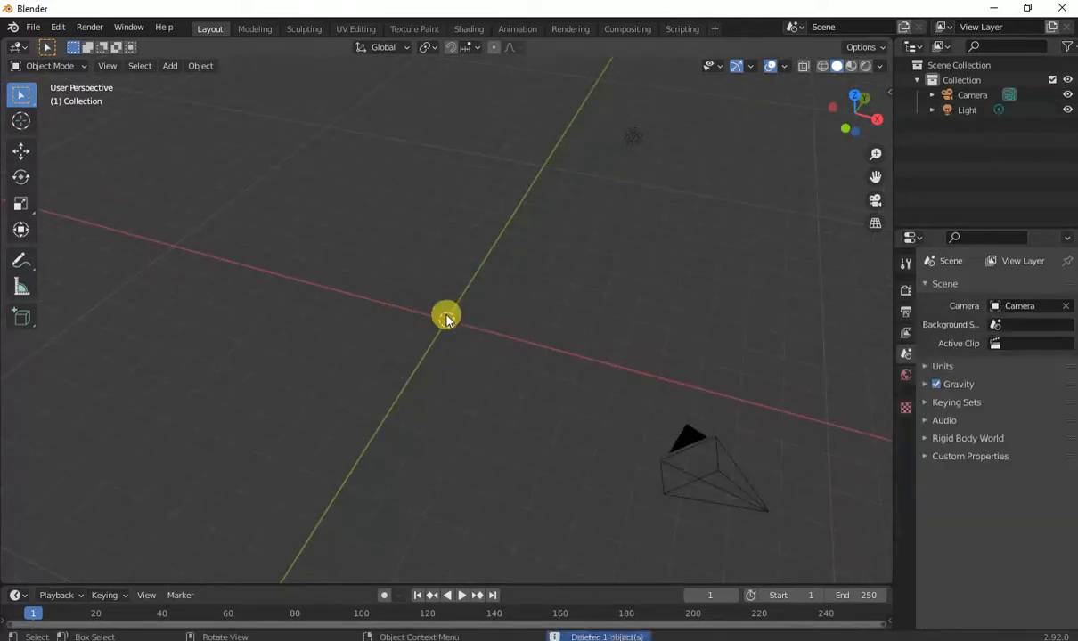
Add a plane at the origin and scale it up to about 3.987.
key(shift+a)
mouse_move(445, 315)
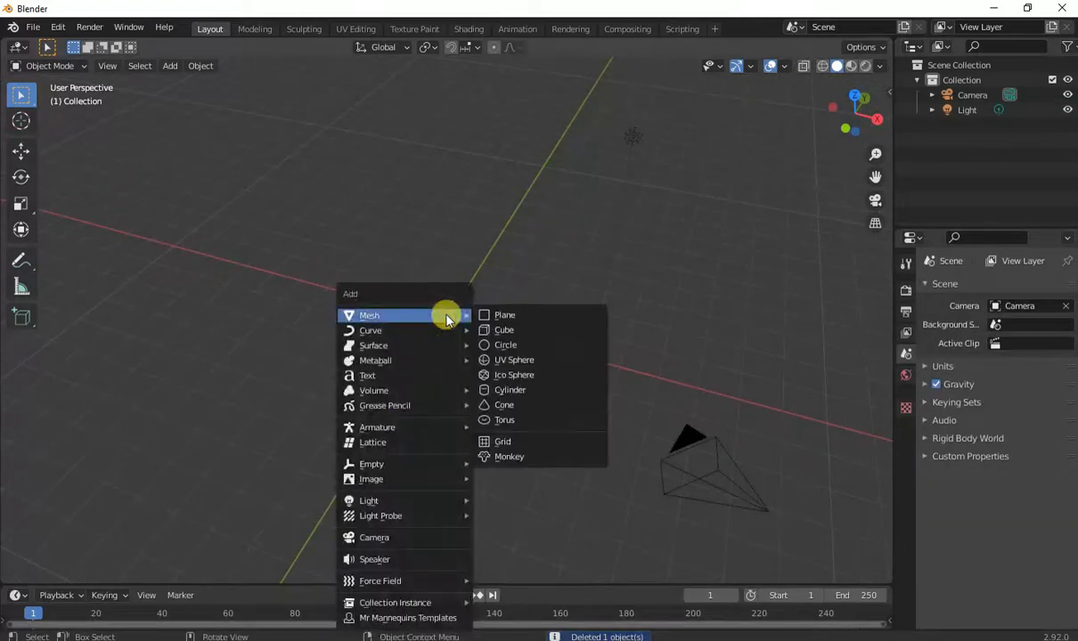
click(506, 316)
key(s)
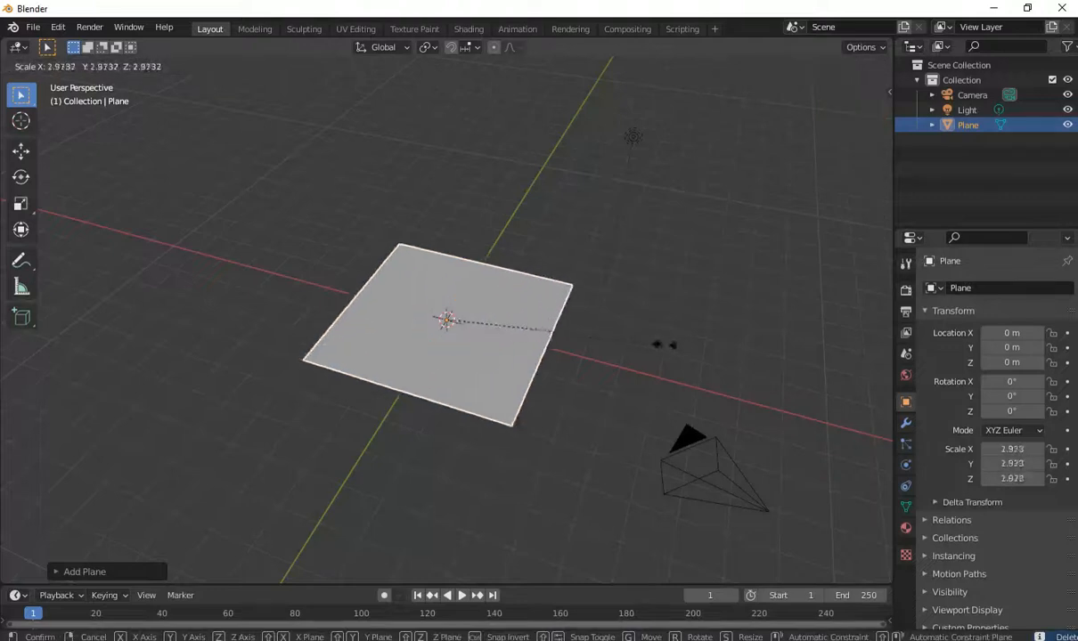
click(733, 367)
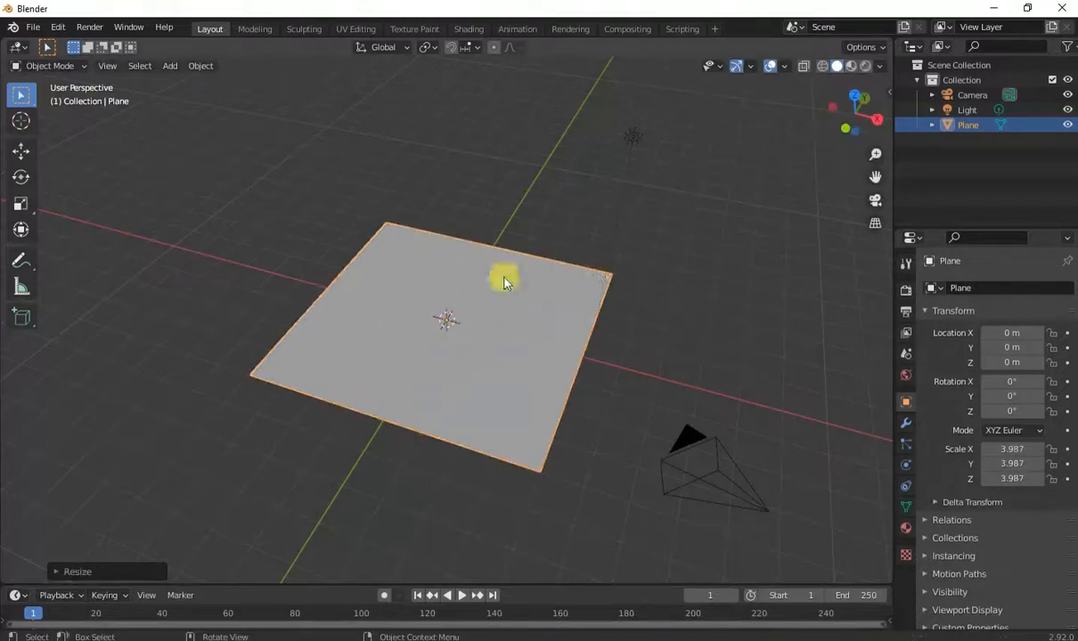
middle_drag(464, 363, 512, 264)
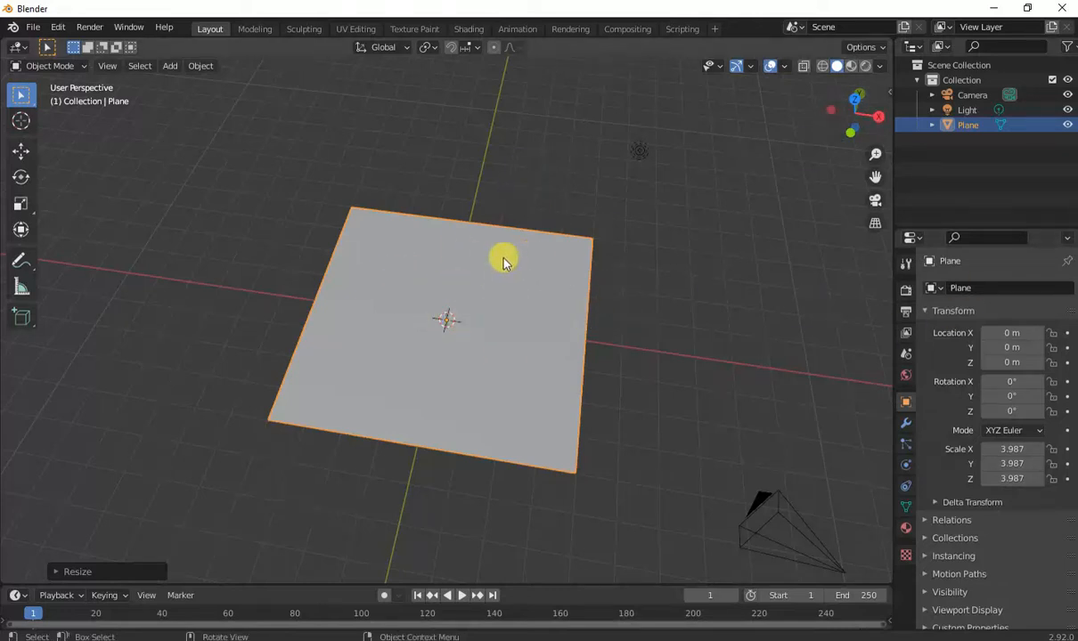
Apply the plane's scale.
key(ctrl+a)
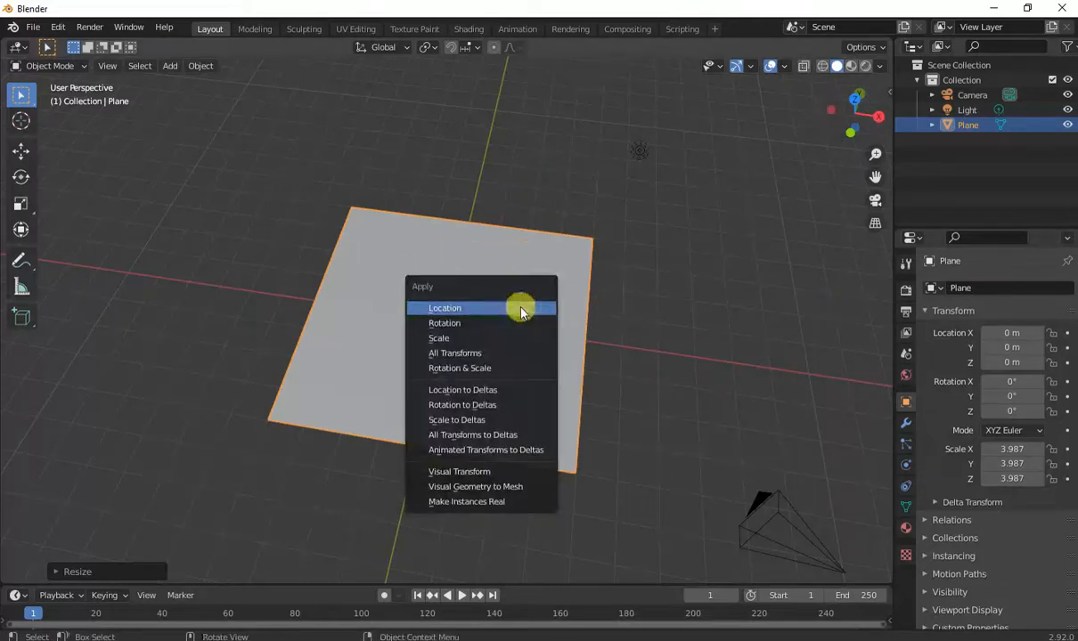
click(459, 354)
middle_drag(445, 352, 509, 375)
Create a new material for the plane and set its Base Color to an Image Texture.
click(905, 530)
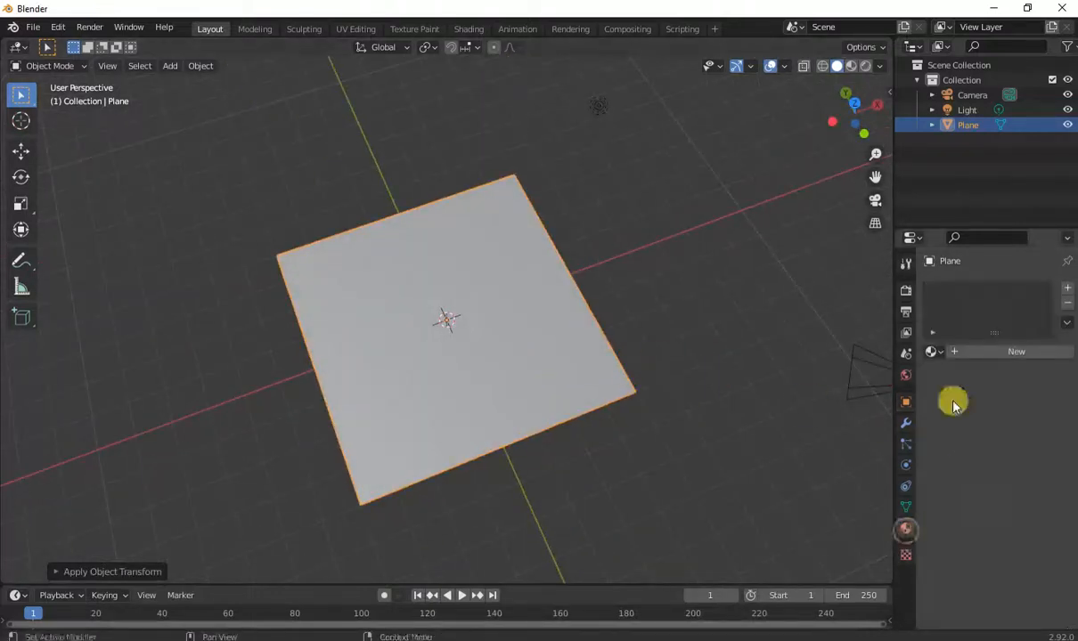
click(966, 354)
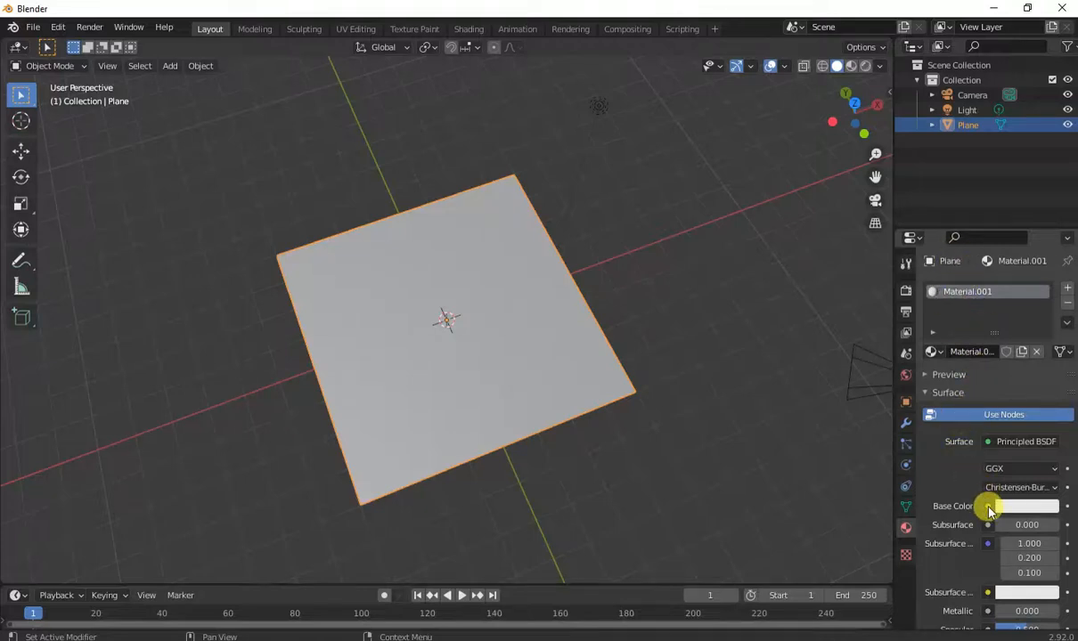
click(987, 505)
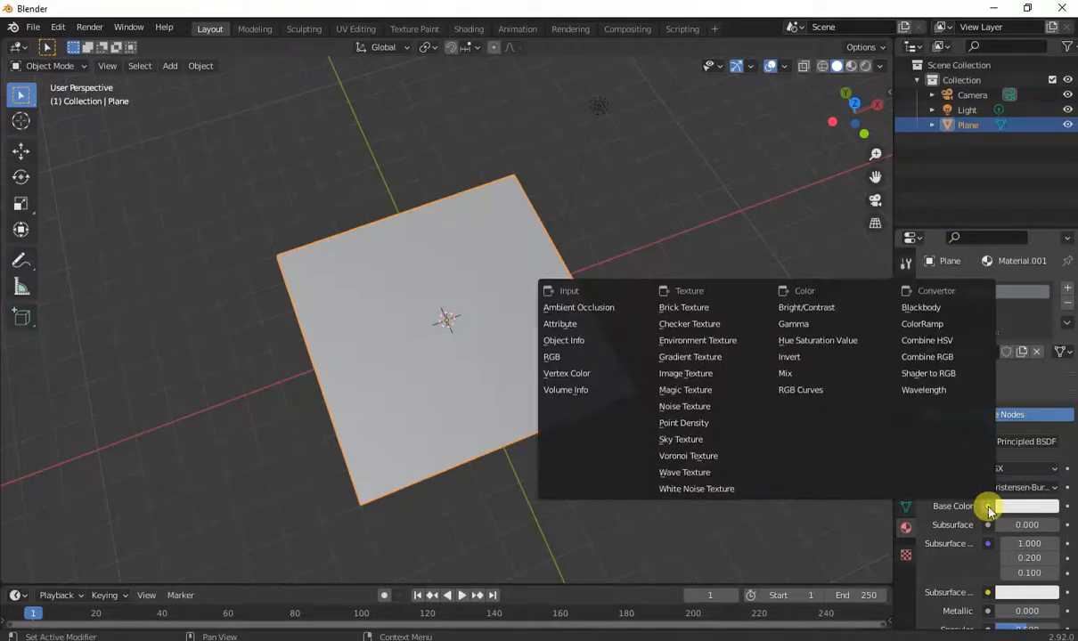
click(687, 378)
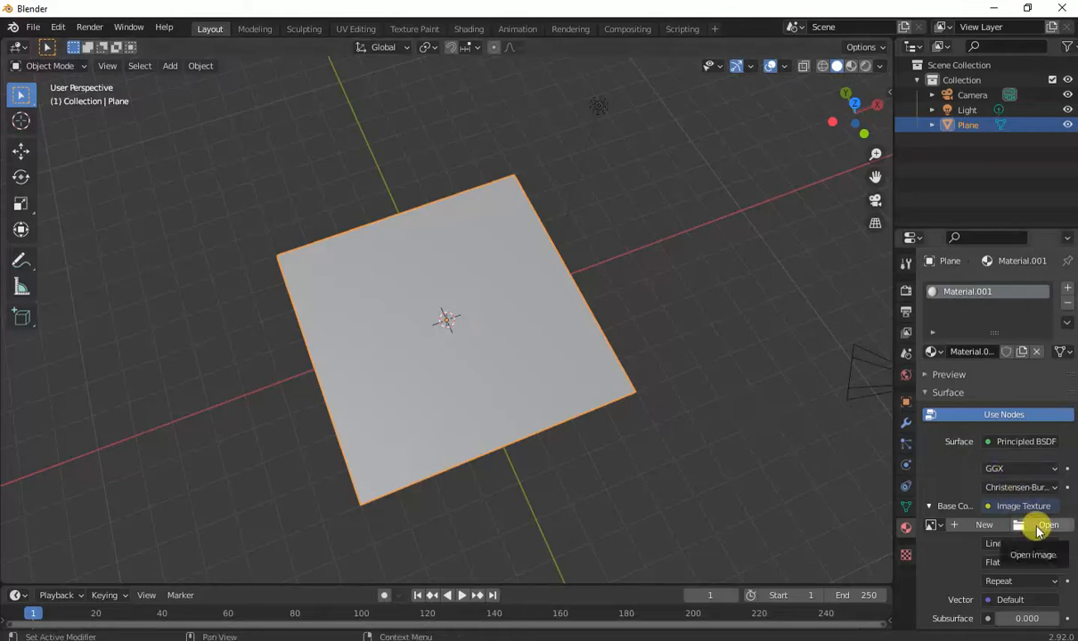
Load frozen_manor_of_blades.png from Downloads as the texture and switch to material preview shading.
click(1039, 527)
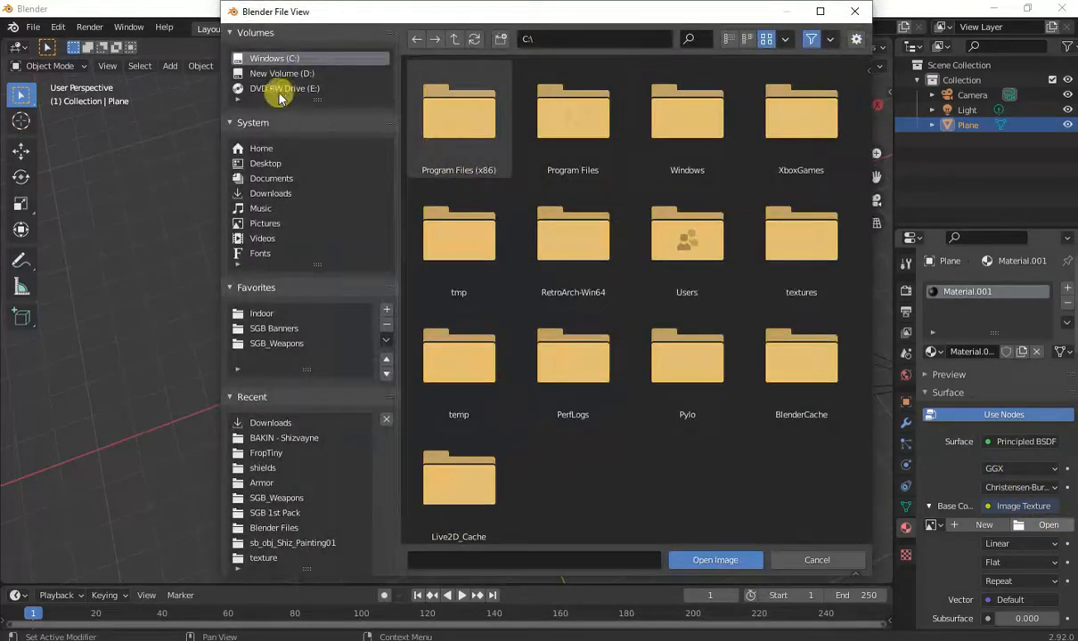
click(272, 194)
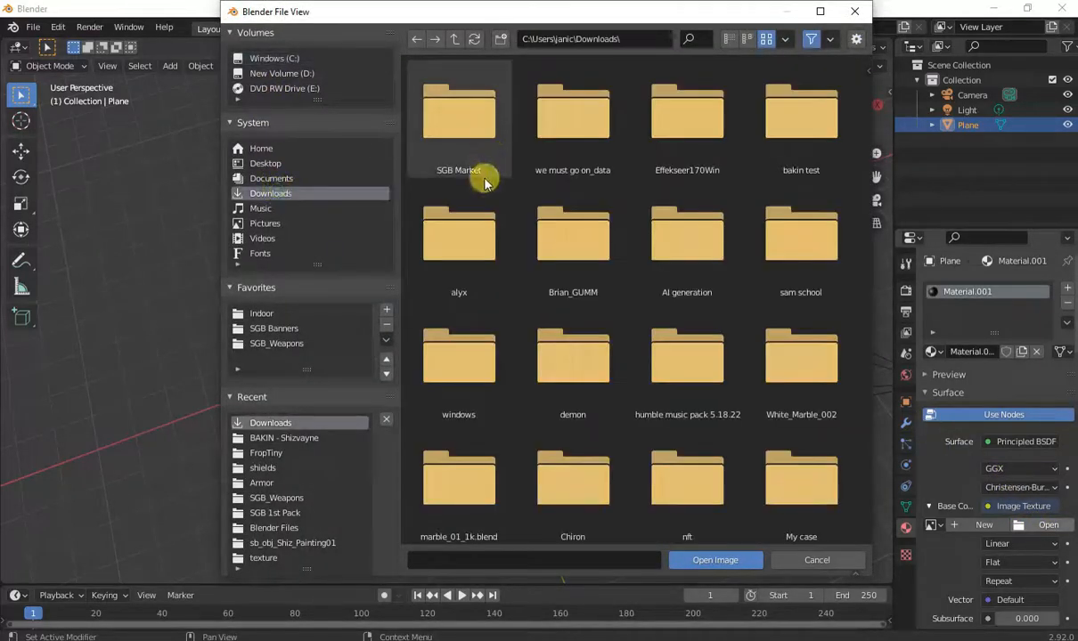
scroll(490, 187, down, 5)
double_click(699, 408)
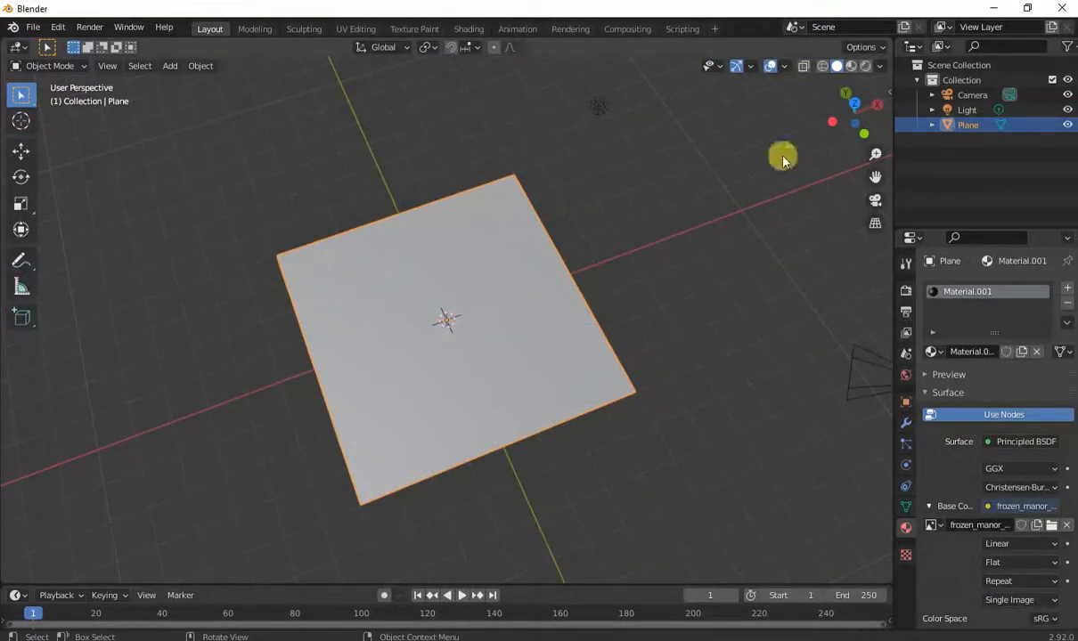
click(850, 66)
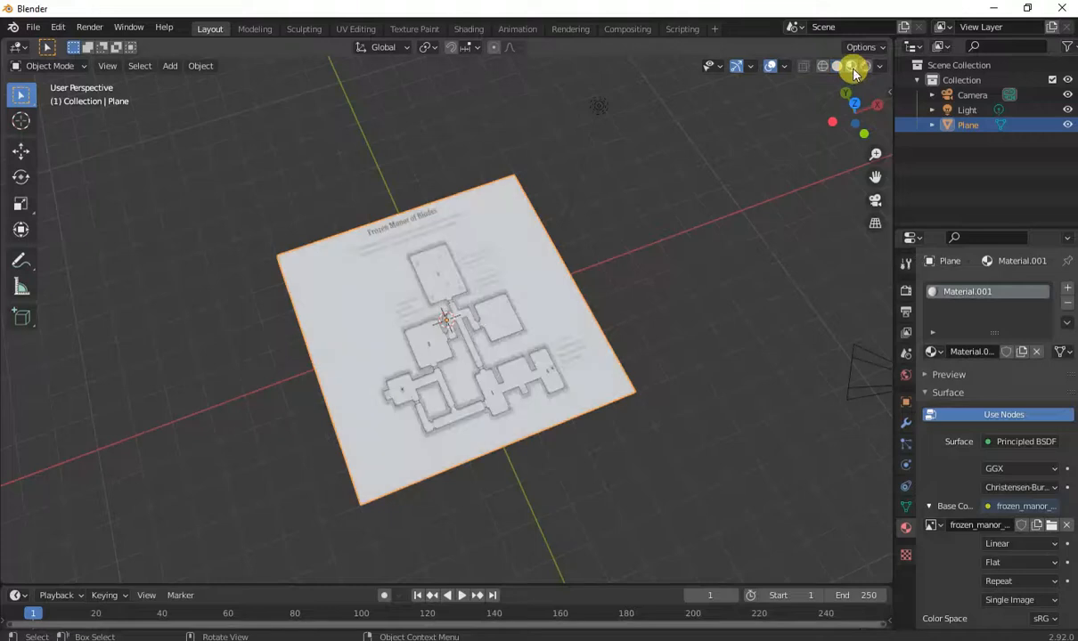
Stretch the plane along the X axis to fit the map's proportions and apply its scale.
mouse_move(525, 334)
middle_down()
mouse_move(566, 318)
mouse_move(554, 368)
mouse_move(532, 320)
middle_up()
middle_drag(511, 375, 594, 321)
key(s)
key(x)
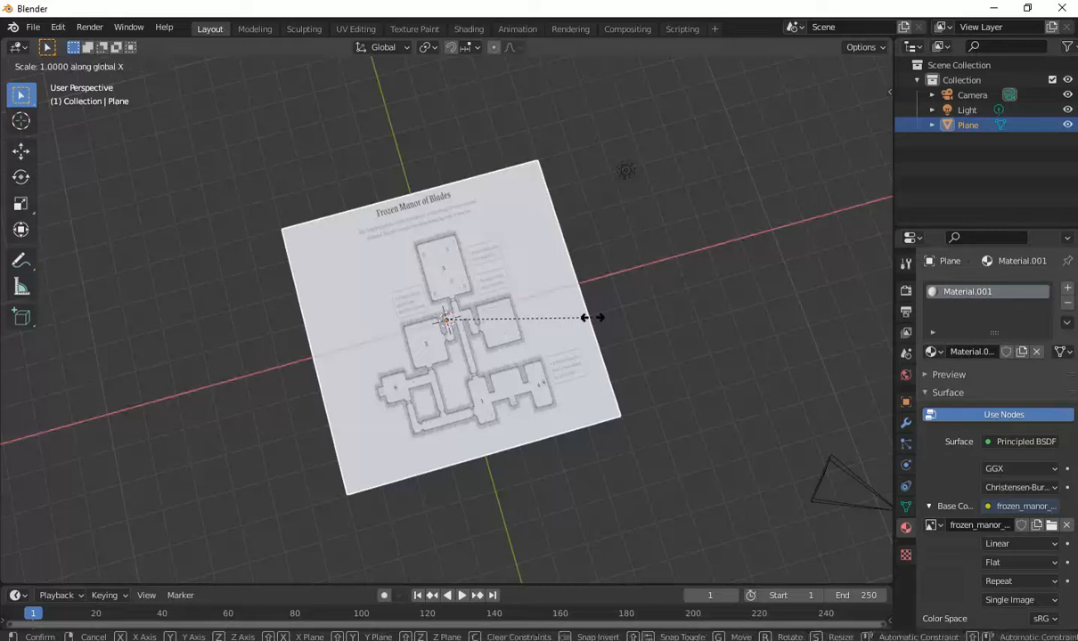
click(664, 301)
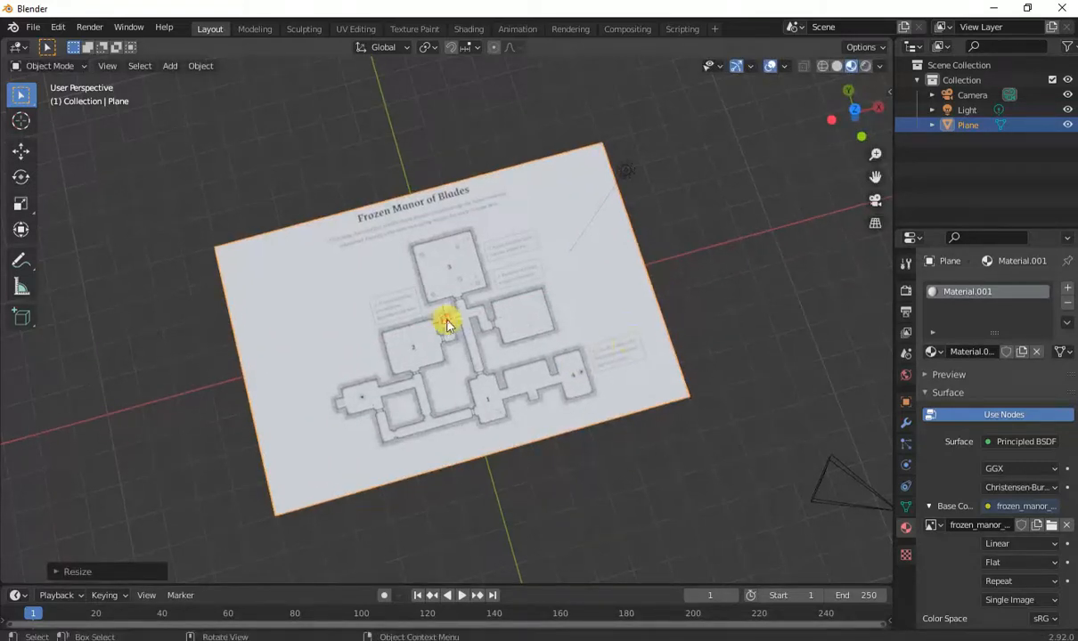
key(ctrl+a)
click(391, 319)
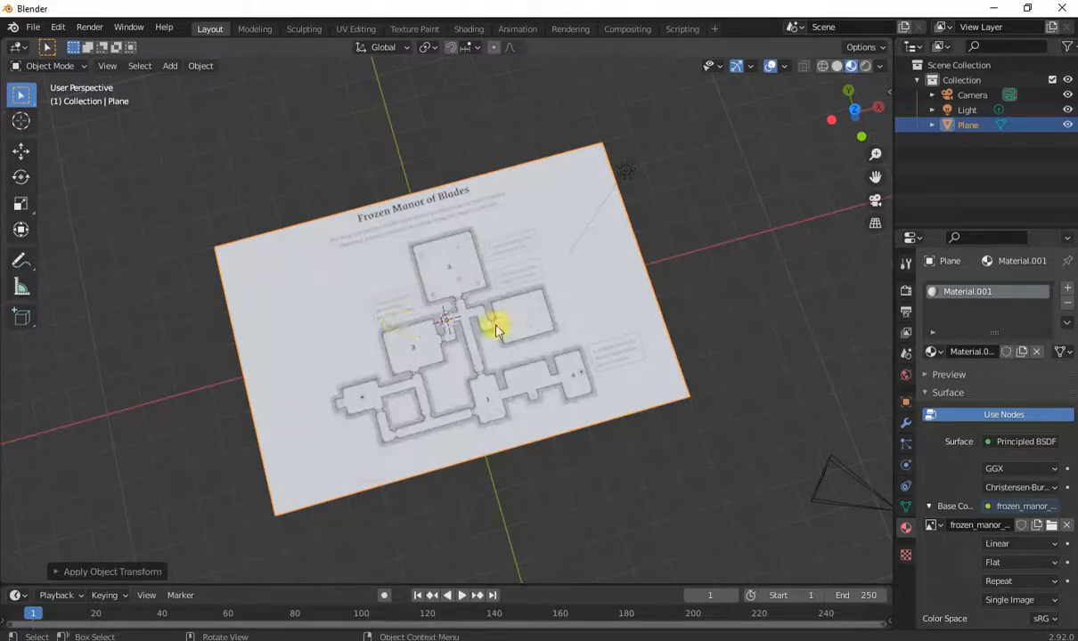
Add a new plane at the 3D cursor and raise it slightly along the Z axis above the map.
key(shift+grave)
key(w)
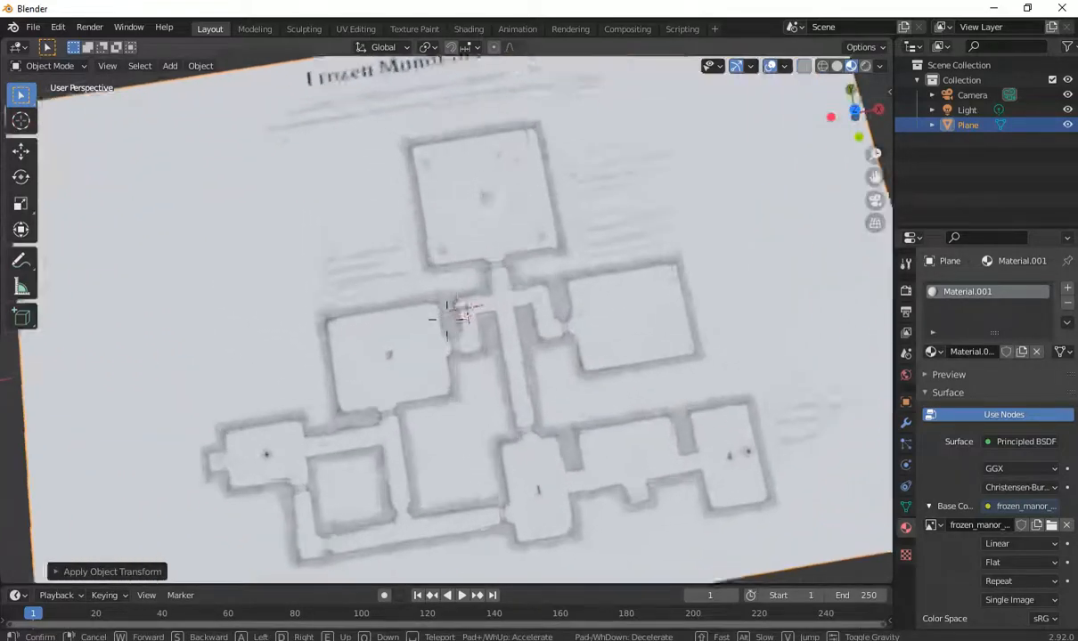
key(s)
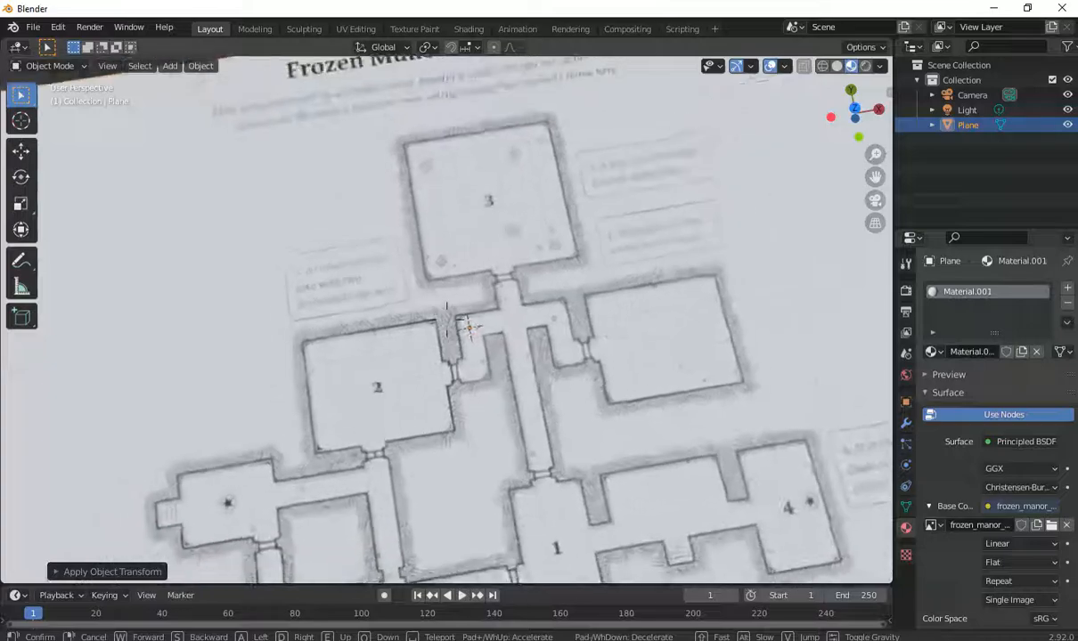
key(w)
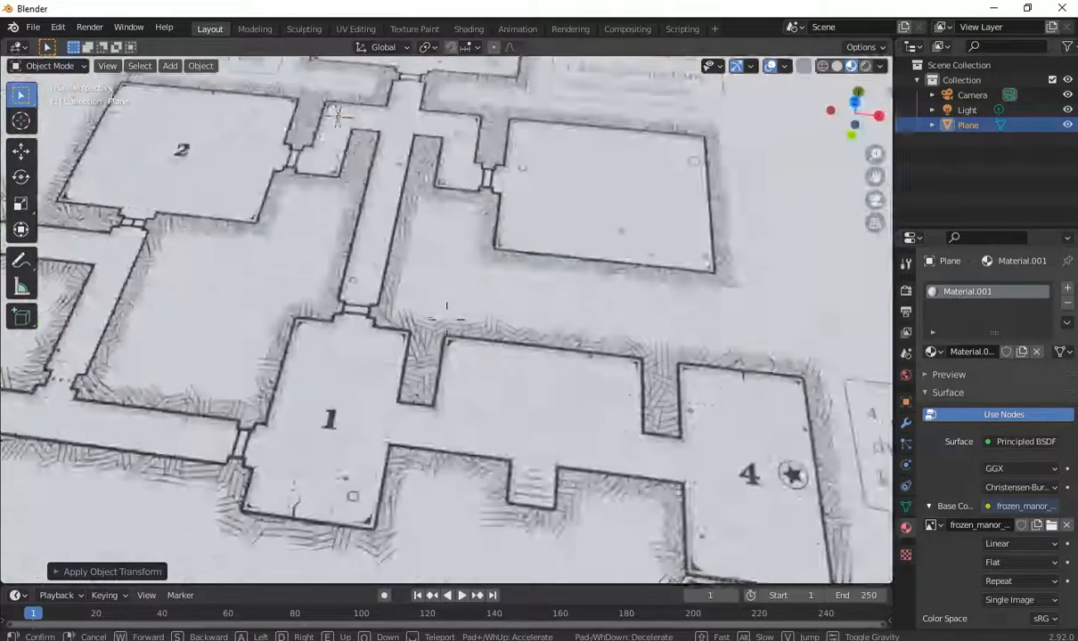
key(s)
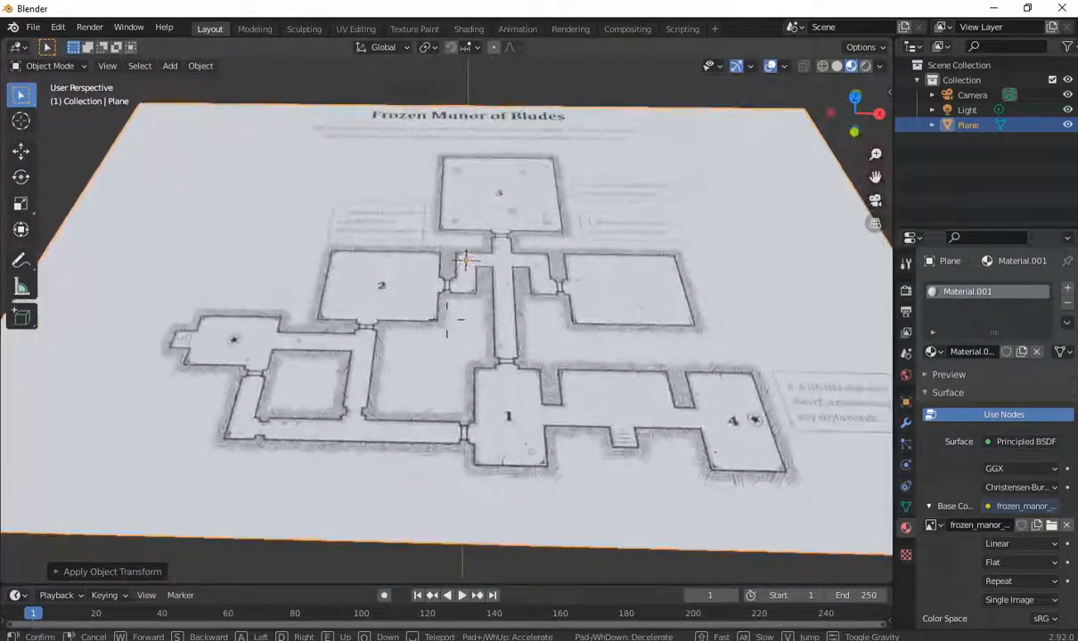
click(446, 318)
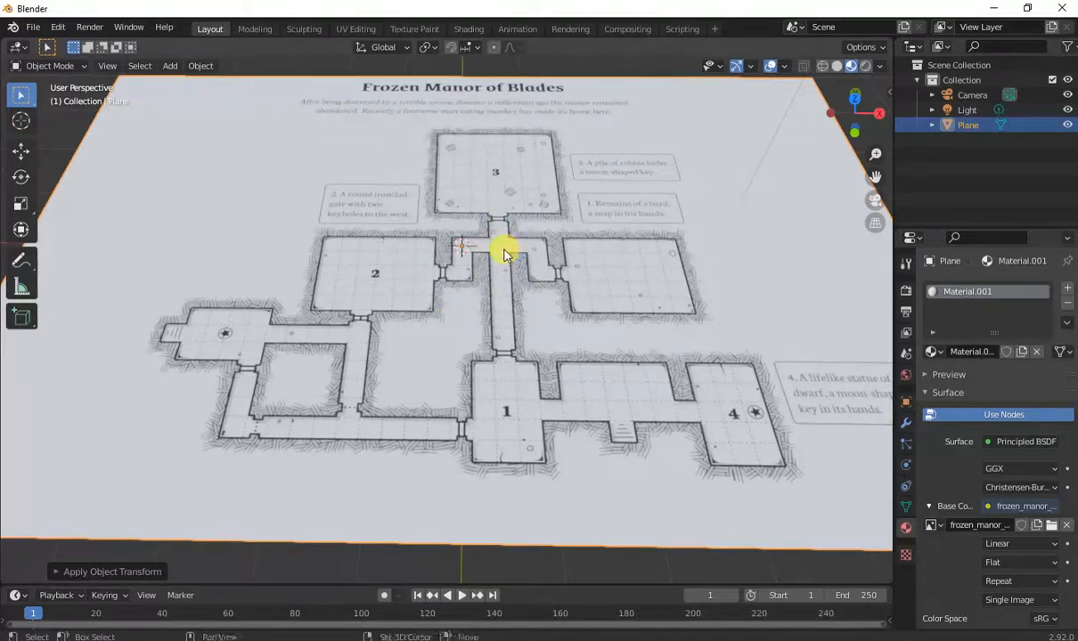
key(shift+a)
mouse_move(498, 249)
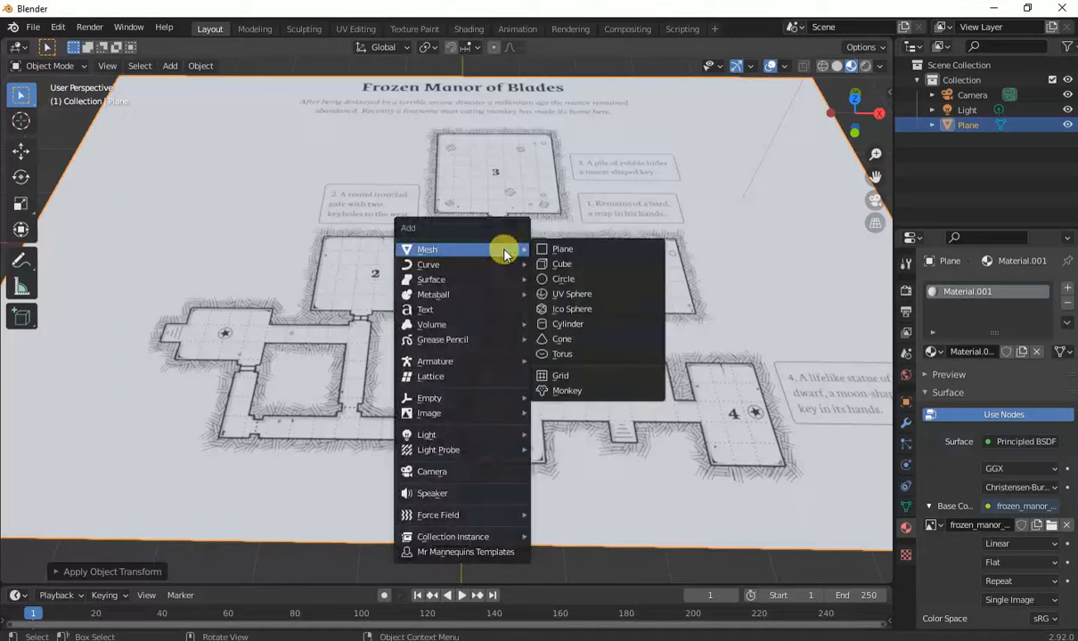
click(568, 249)
key(g)
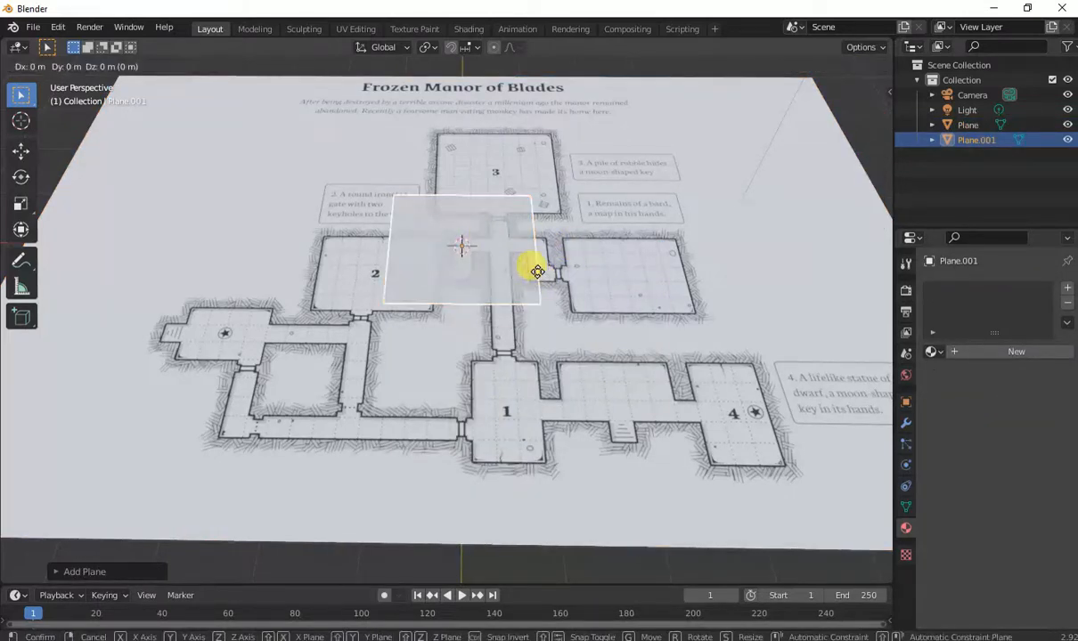
key(z)
click(538, 266)
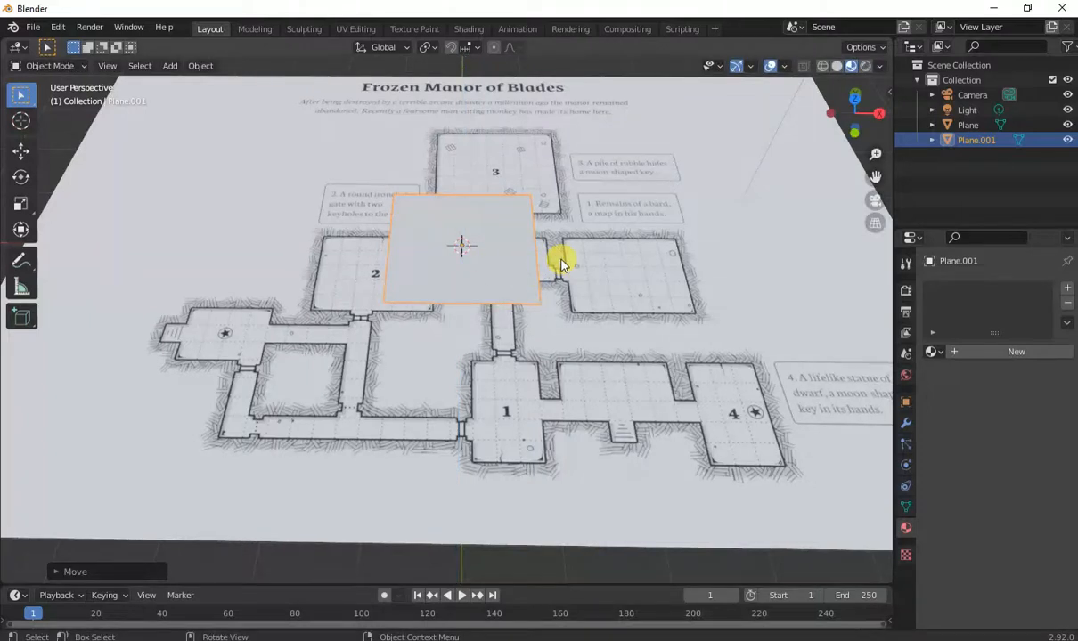
Switch to top orthographic view and move the new plane over room 3 of the map.
key(KP_7)
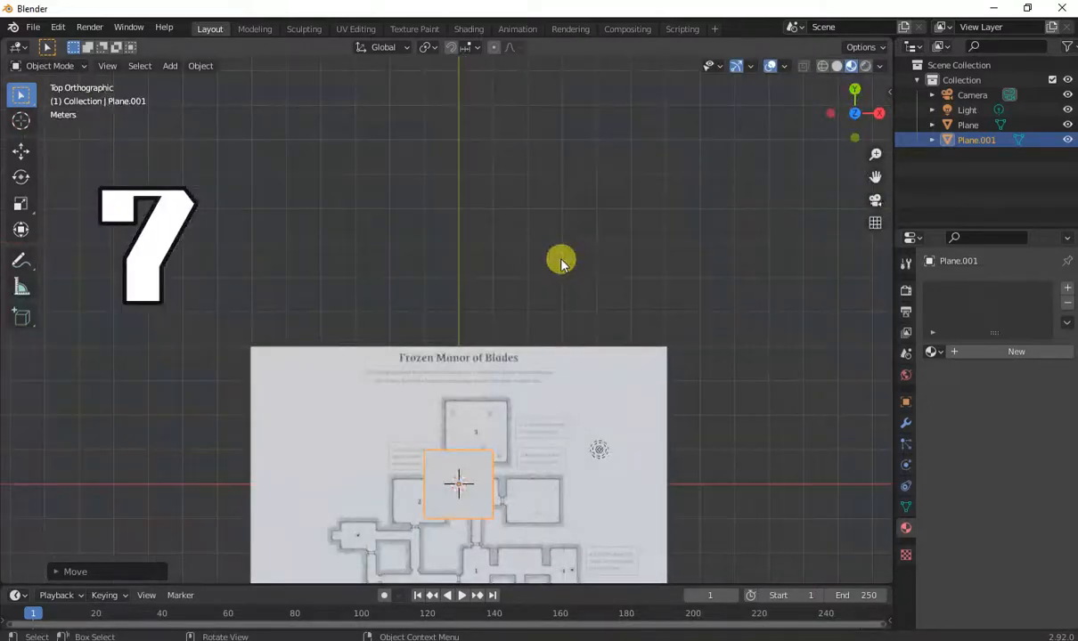
shift+middle_drag(512, 506, 546, 344)
scroll(546, 374, up, 4)
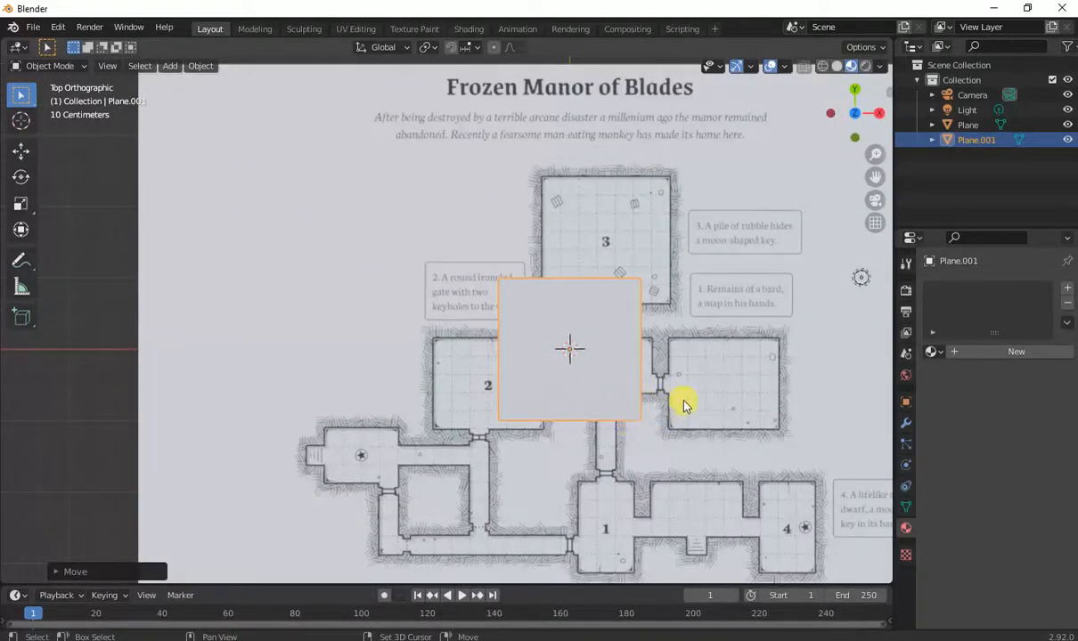
shift+middle_drag(683, 405, 551, 368)
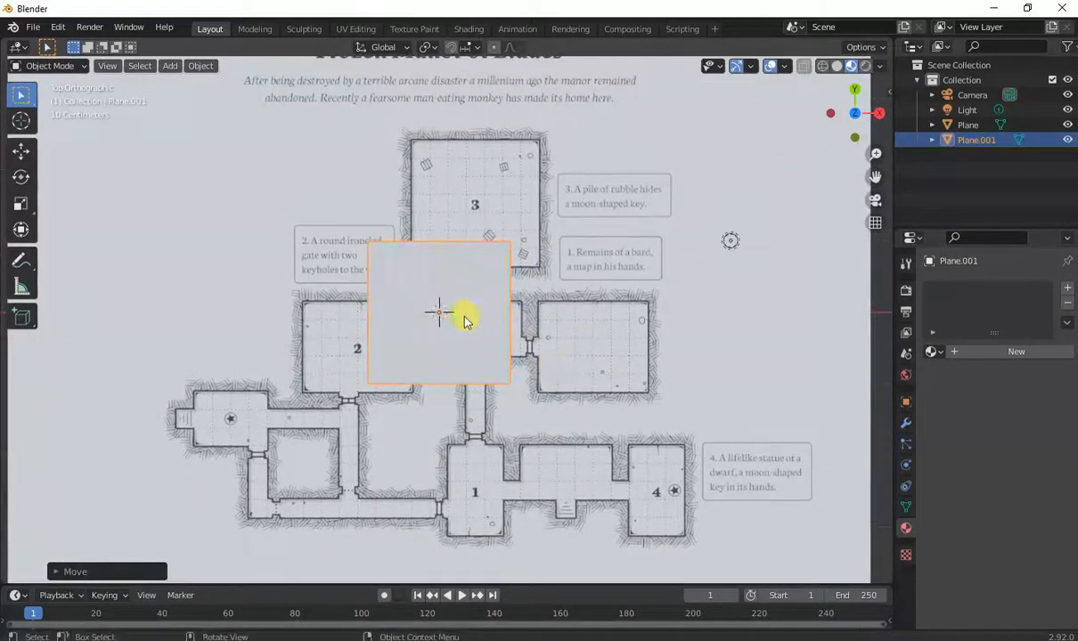
key(g)
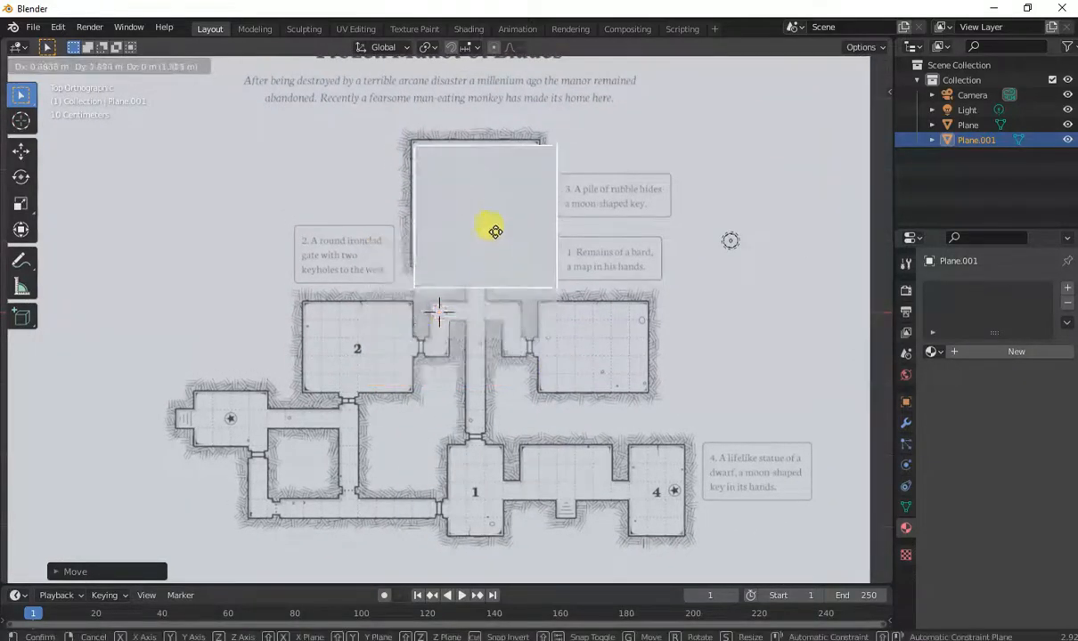
click(483, 228)
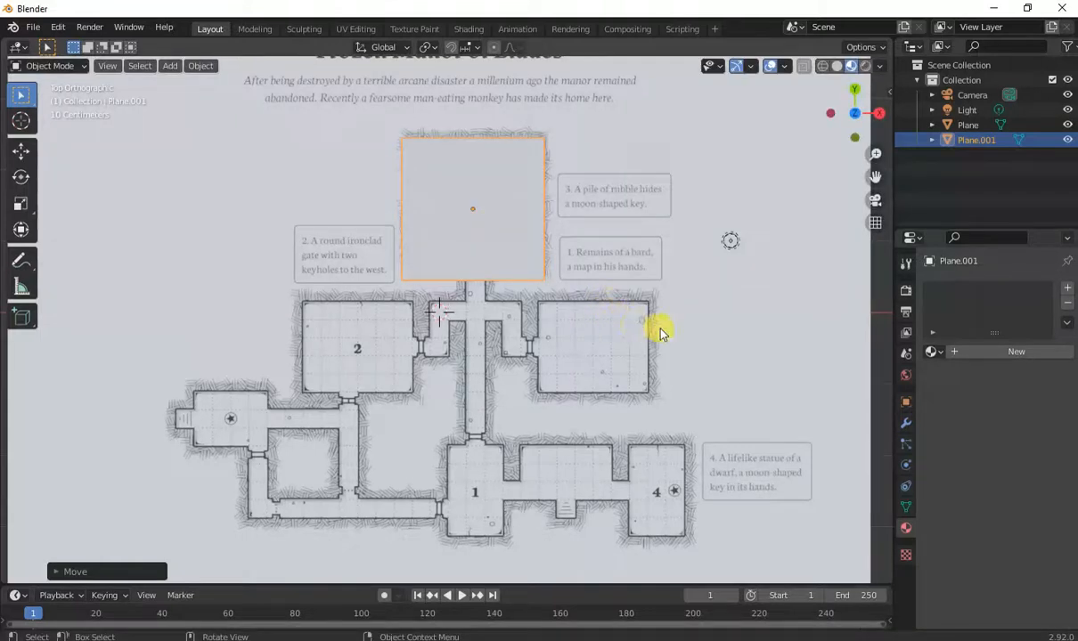
Shrink the plane to a small square and position it at the top-left corner of room 3.
key(s)
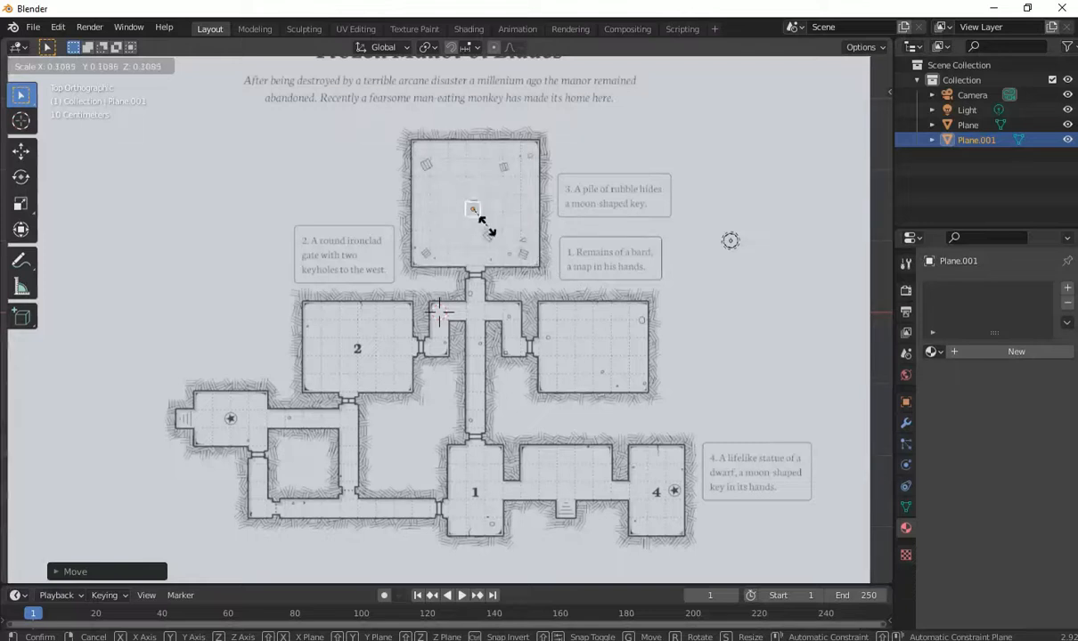
click(478, 217)
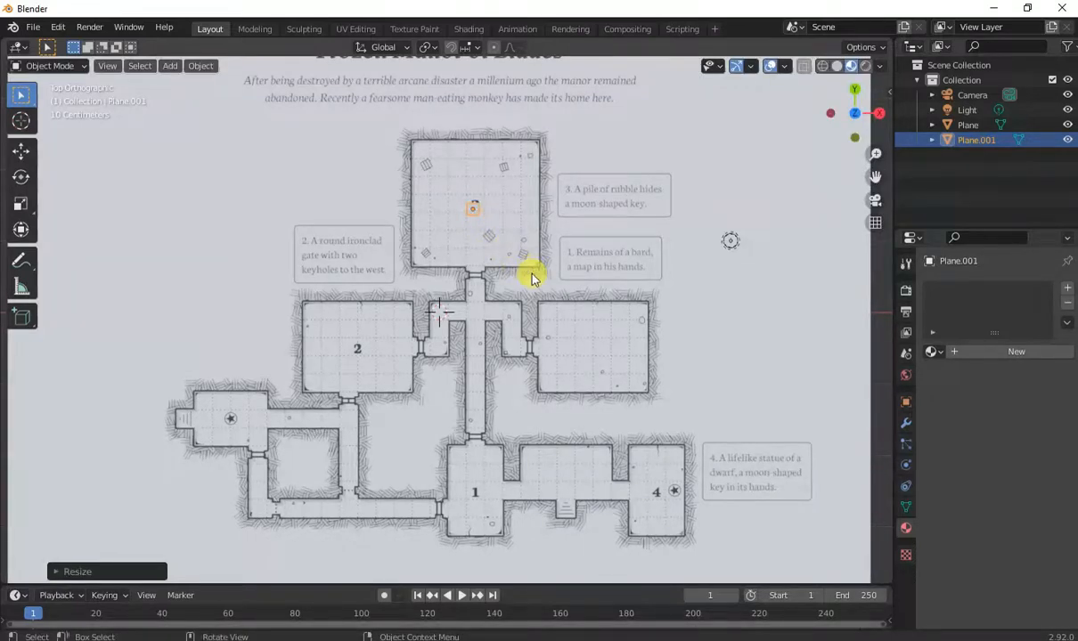
key(g)
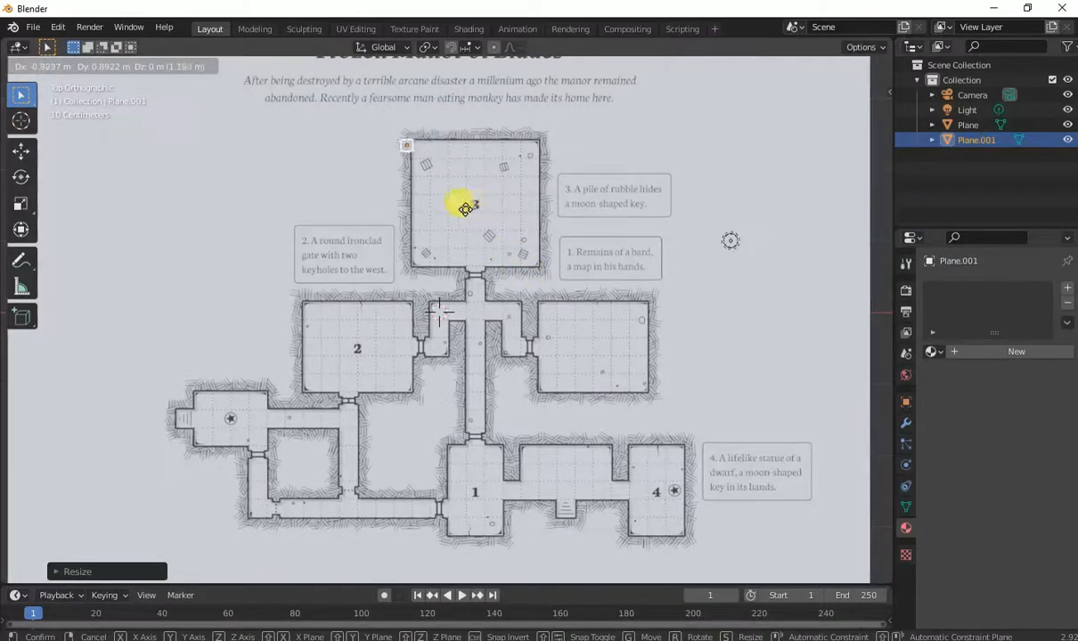
click(469, 207)
key(s)
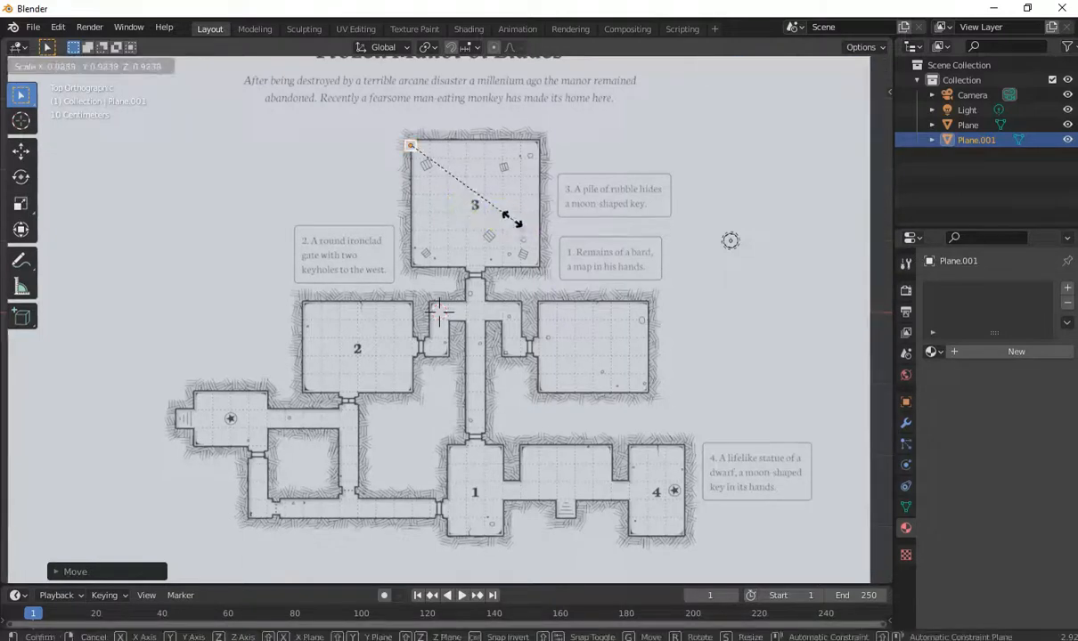
click(512, 225)
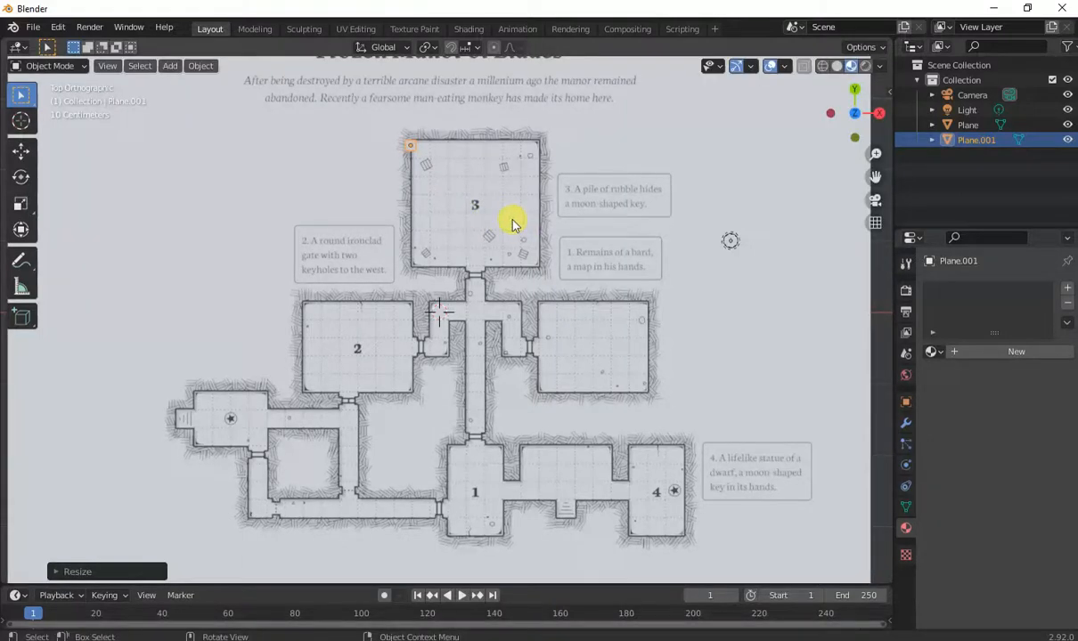
key(g)
key(y)
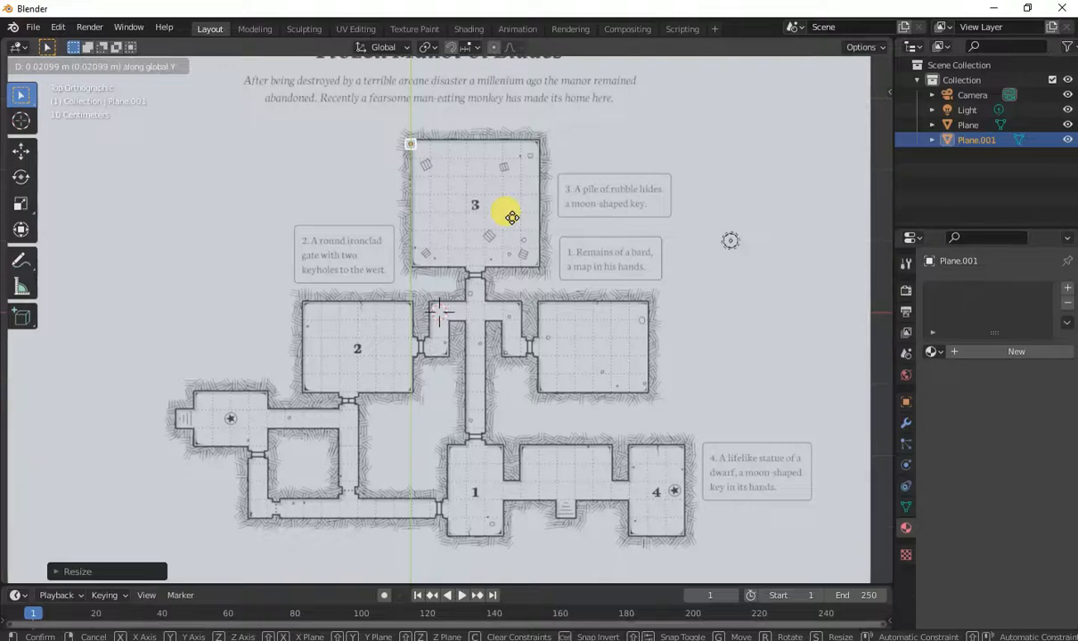
click(510, 219)
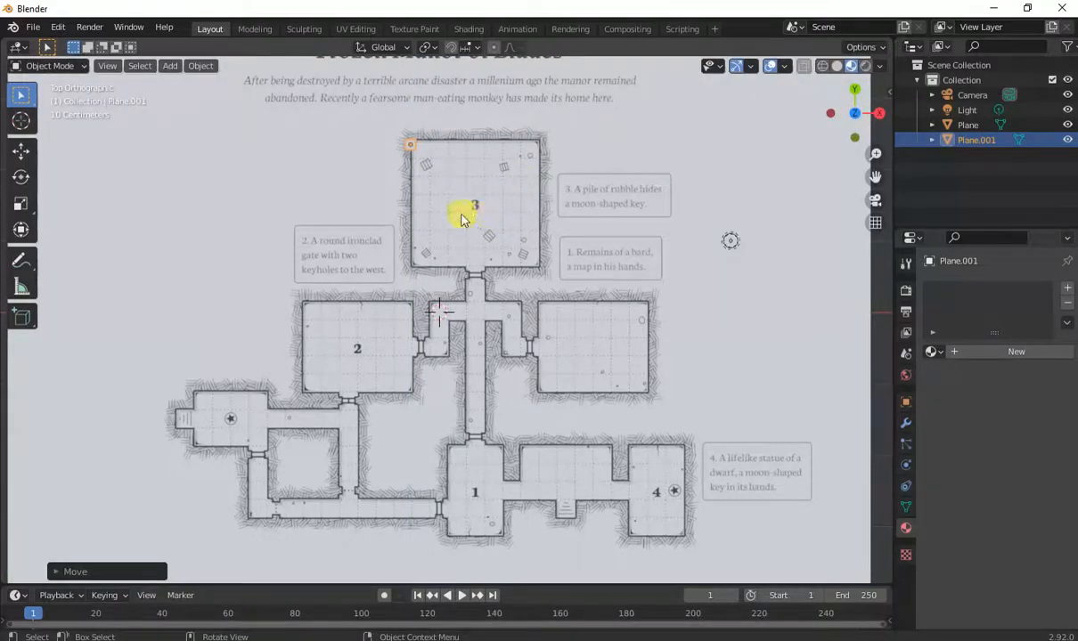
In edge select mode, extrude the small square's edge down along Y to the bottom of room 3.
key(Tab)
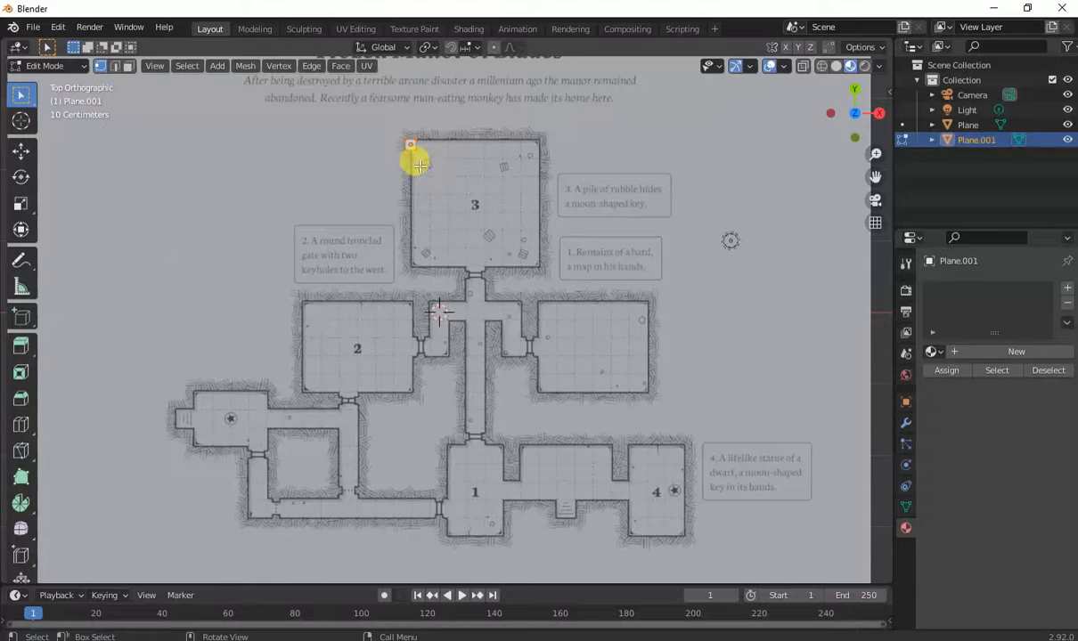
key(2)
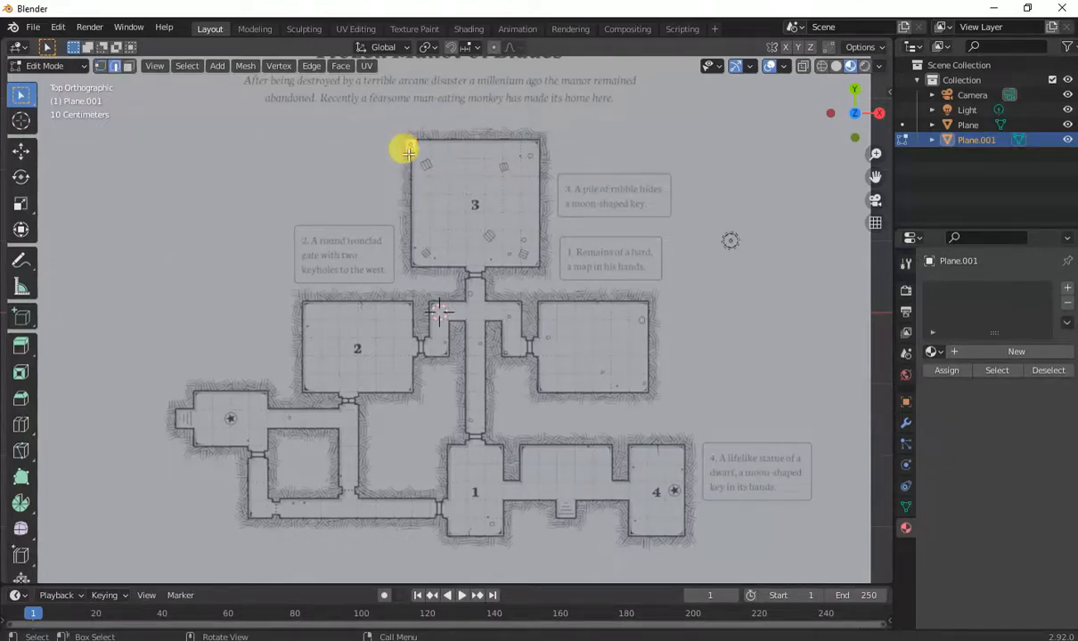
scroll(408, 151, up, 2)
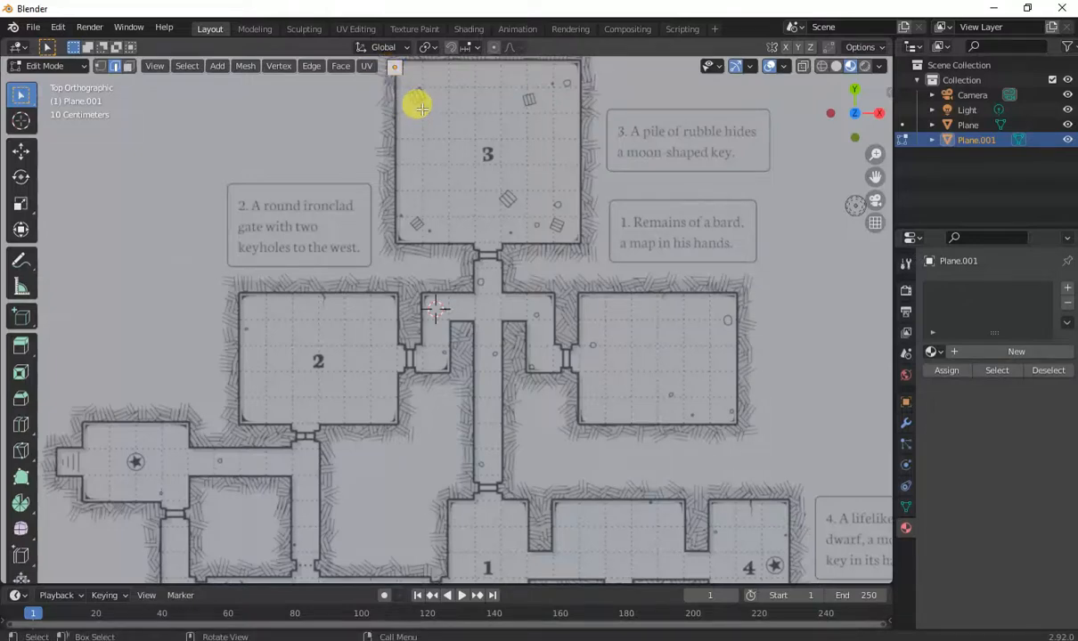
scroll(425, 119, down, 3)
scroll(429, 145, up, 1)
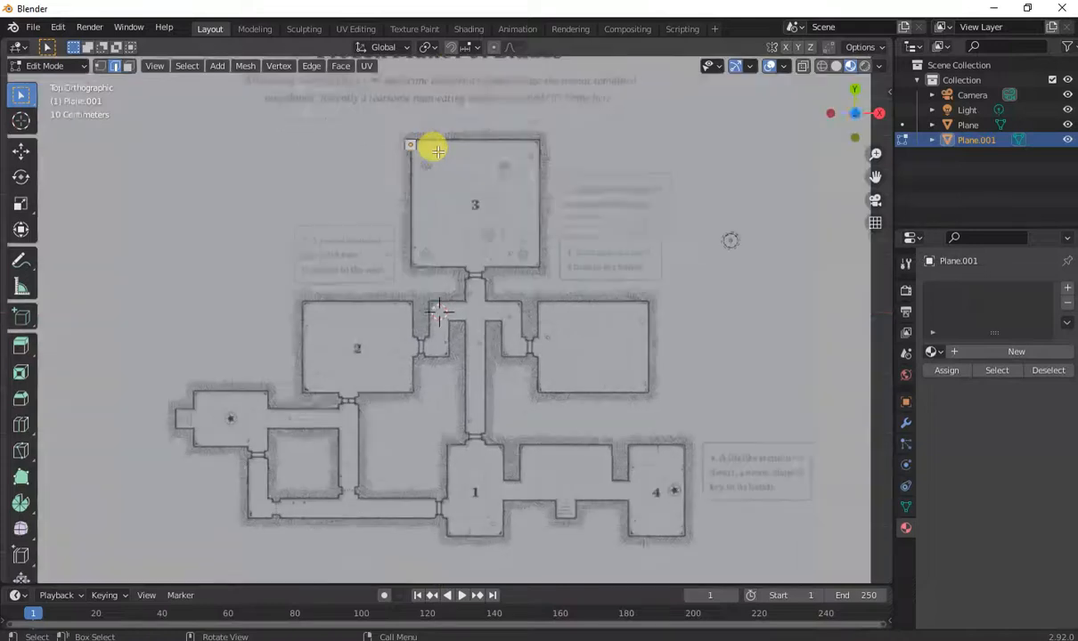
key(g)
key(y)
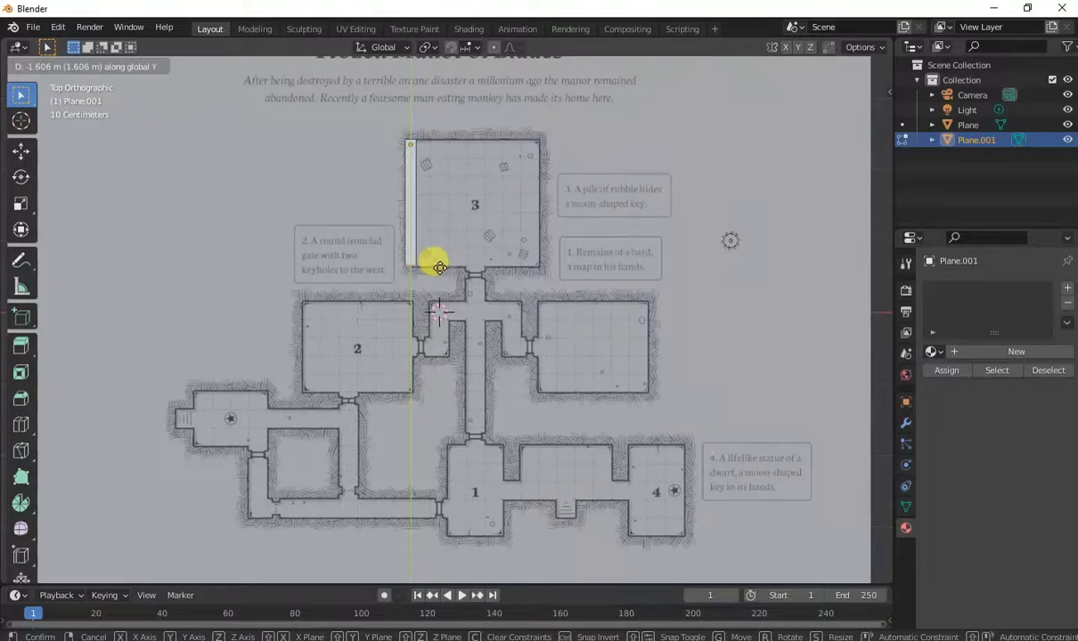
click(439, 268)
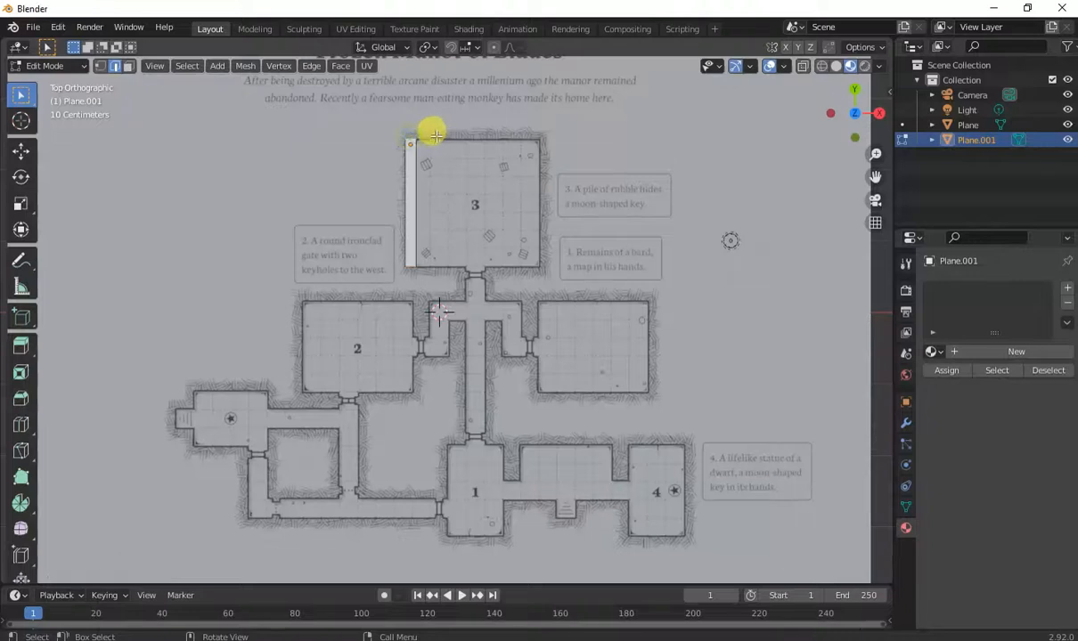
Adjust the wall strip's ends along Y so it spans room 3's left wall.
key(g)
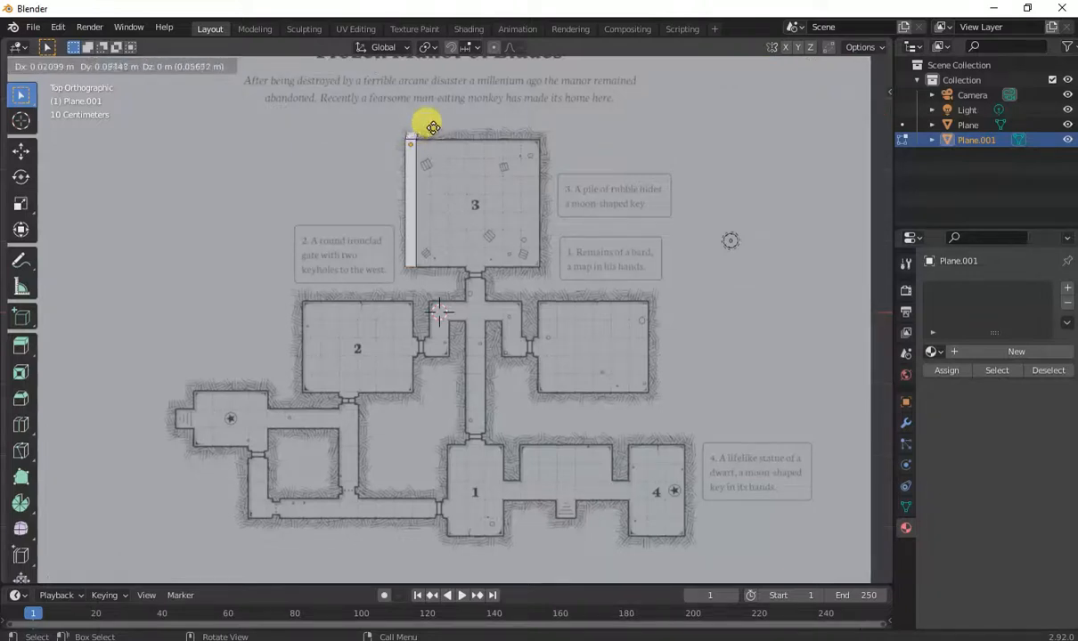
key(y)
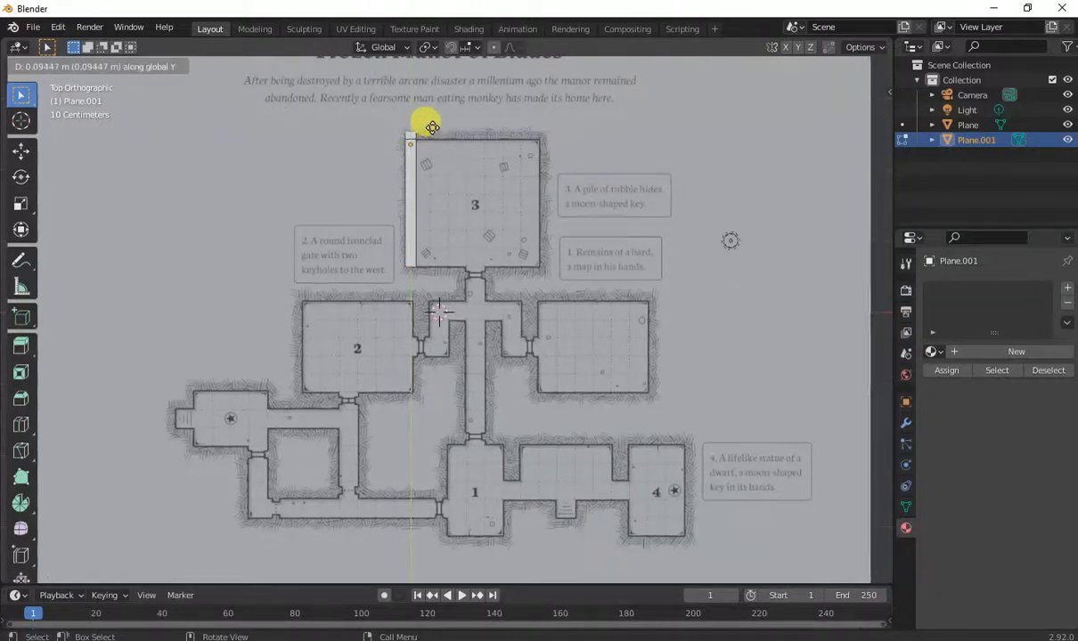
click(431, 125)
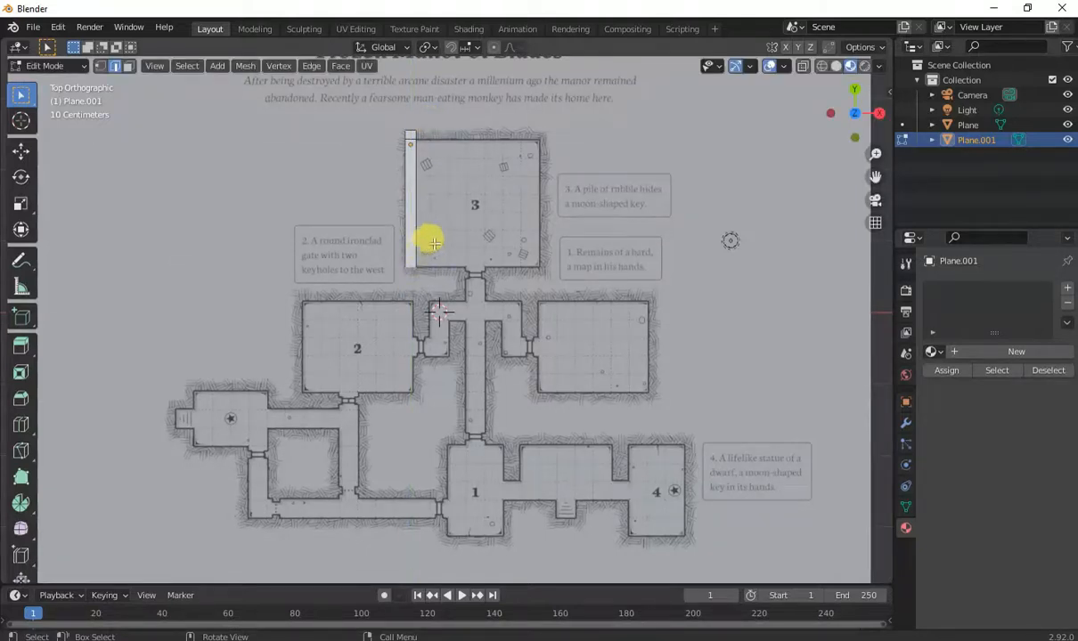
key(g)
key(y)
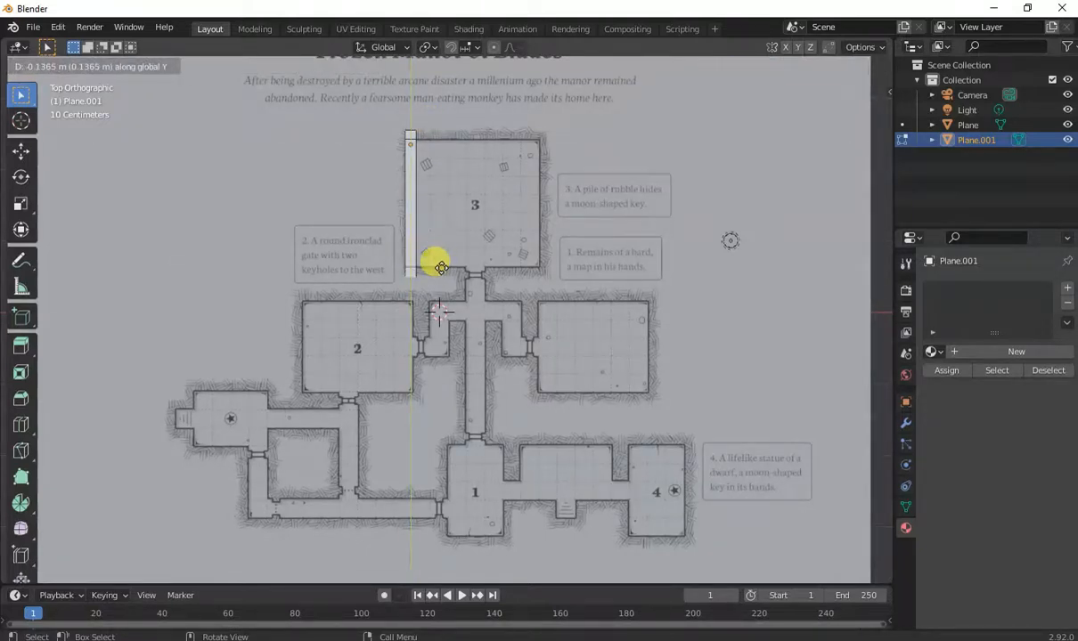
click(440, 269)
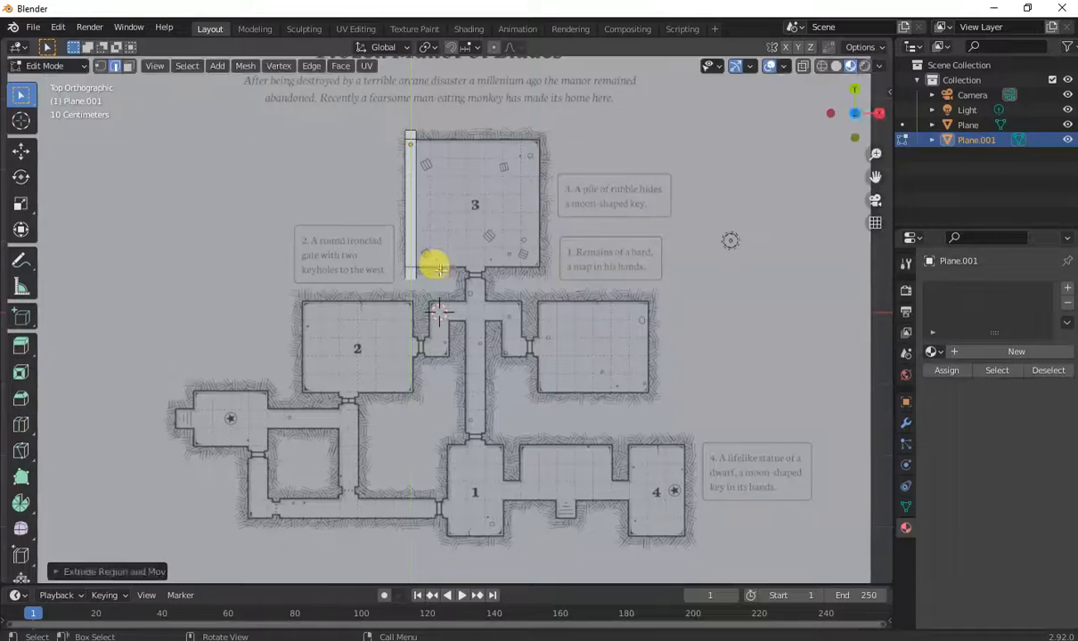
Extrude the strip's top edge along X across the top wall of room 3.
click(415, 134)
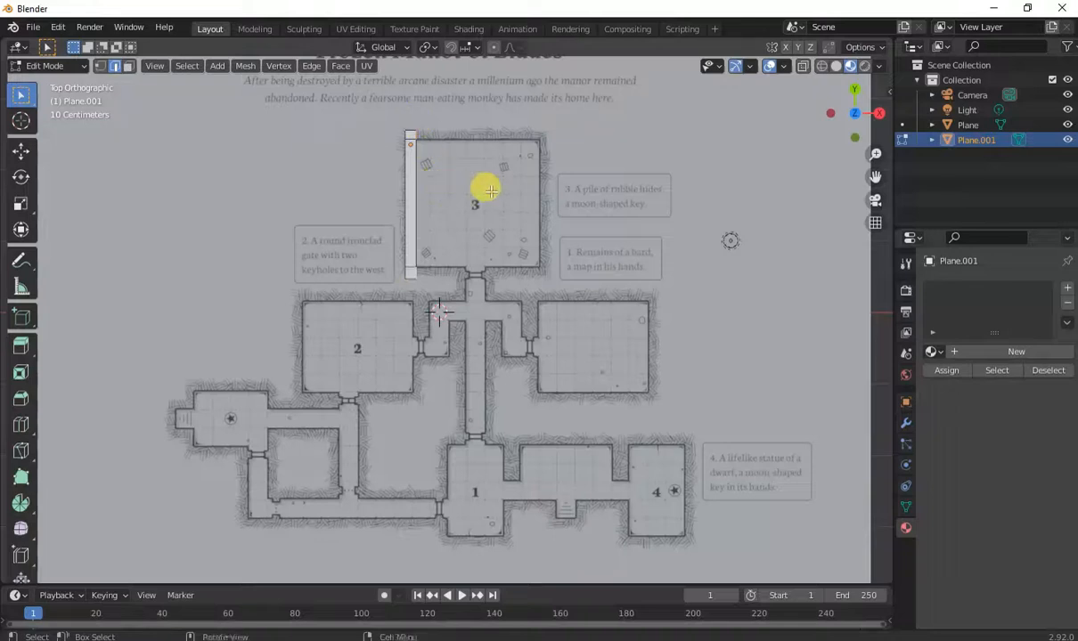
key(g)
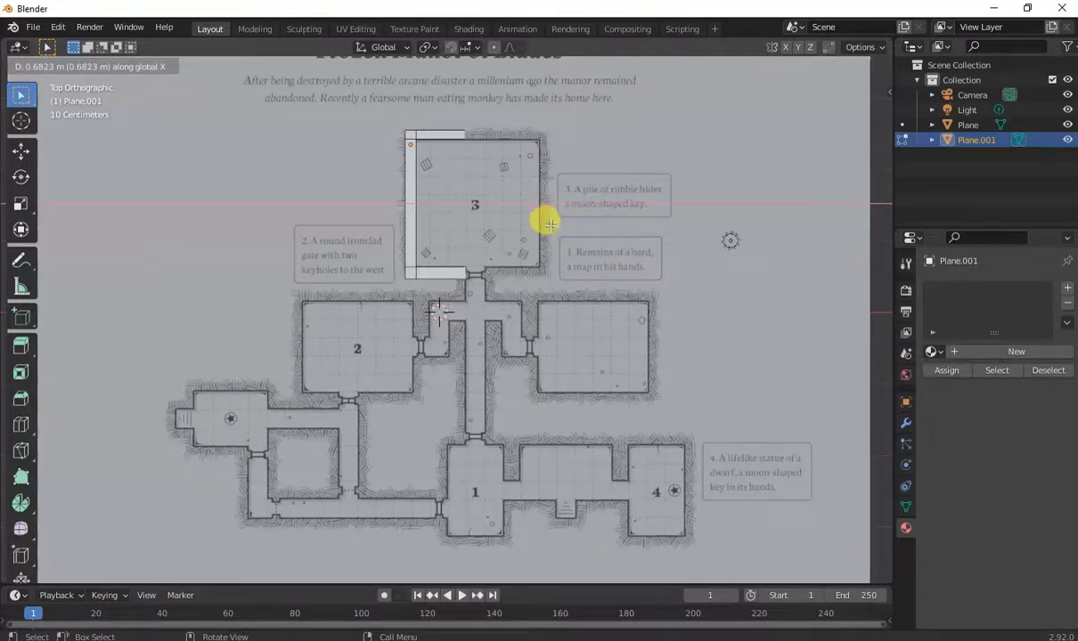
click(548, 223)
click(464, 133)
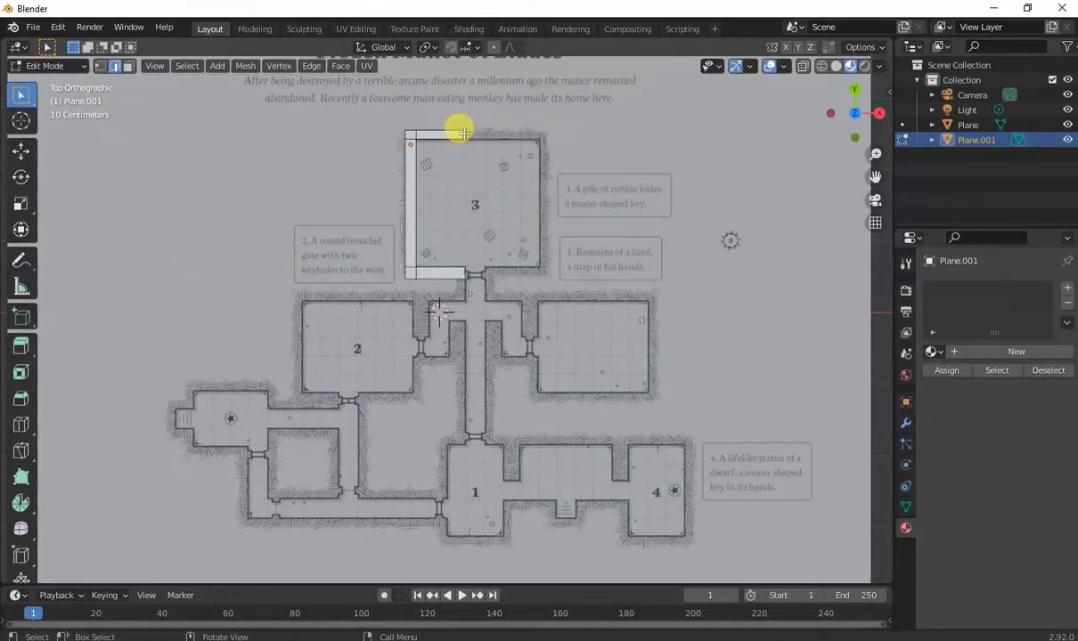
scroll(474, 149, up, 1)
scroll(475, 149, down, 1)
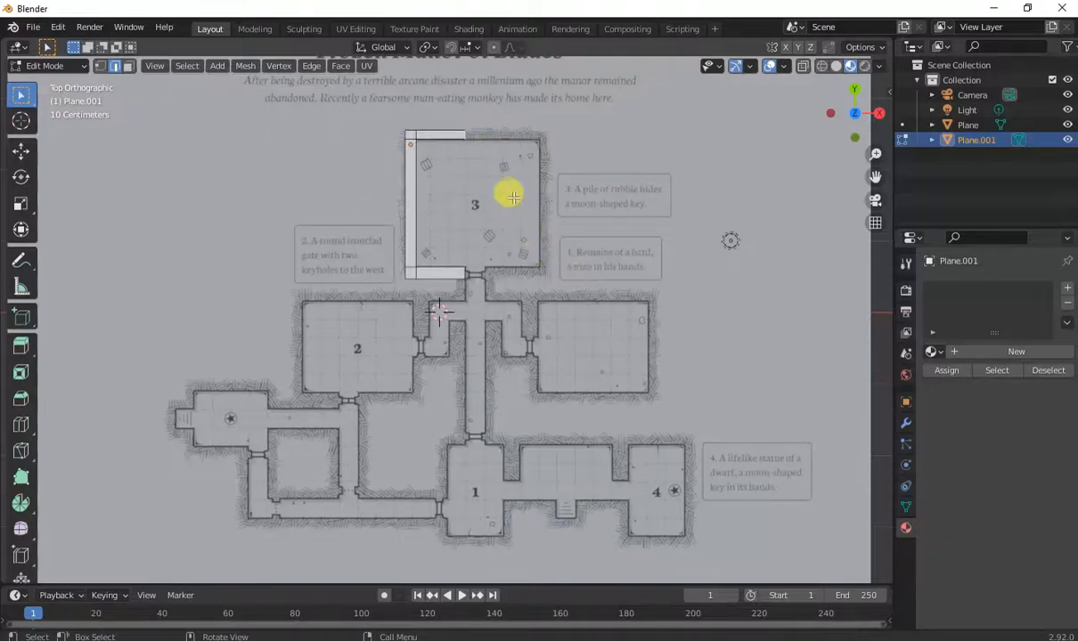
Move the top wall strip's end along X so it reaches room 3's top-right corner.
key(g)
key(x)
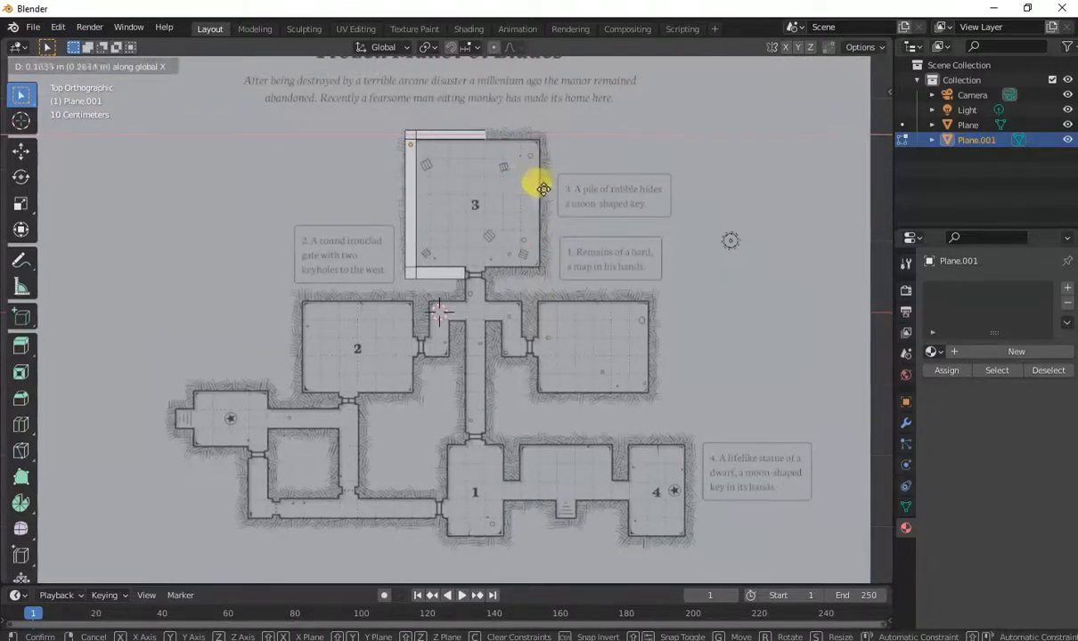
click(587, 200)
Extrude the strip's right end edge down along Y over room 3's right wall and adjust its length along Y.
click(605, 197)
click(545, 142)
key(e)
key(y)
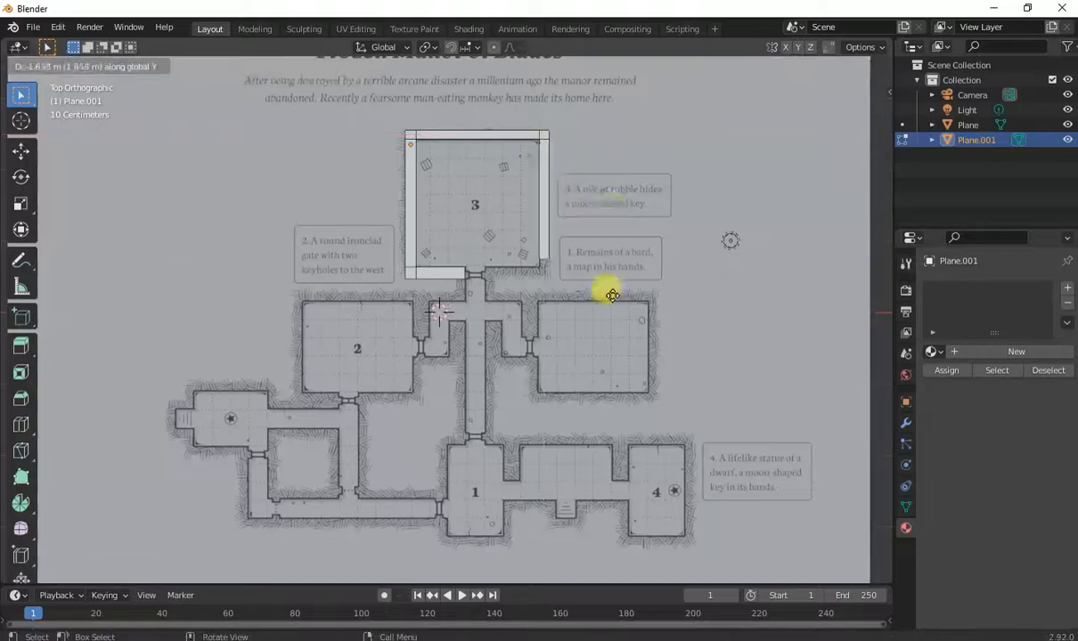
click(613, 296)
key(g)
key(y)
click(550, 266)
Extrude the bottom-right edge along X across room 3's bottom wall and align its end along X with the left wall.
click(541, 270)
key(e)
key(x)
click(483, 238)
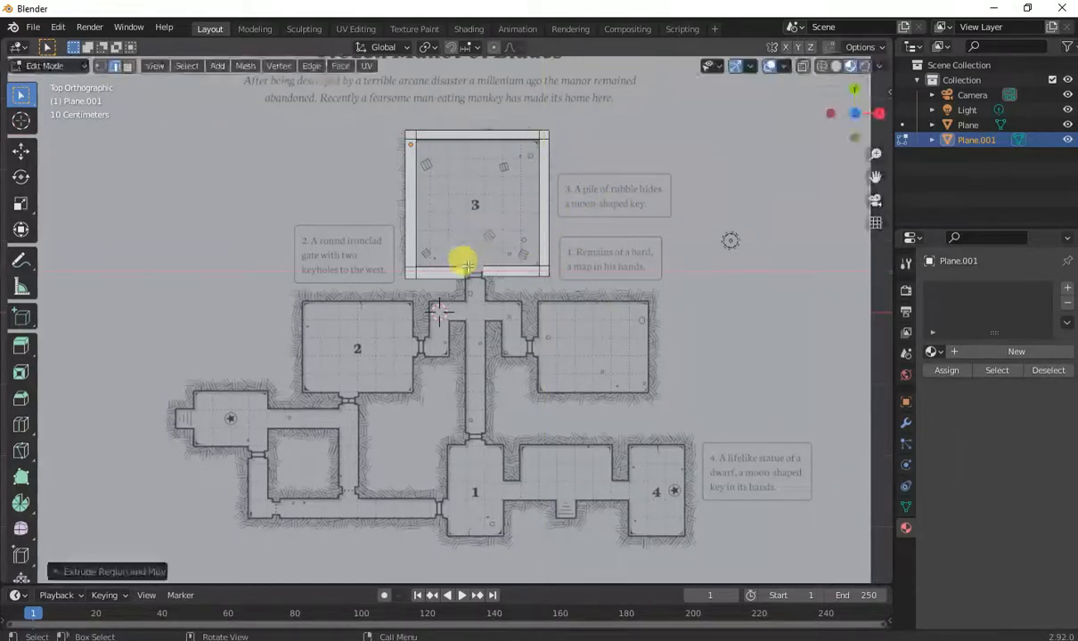
click(466, 266)
key(g)
key(x)
click(472, 281)
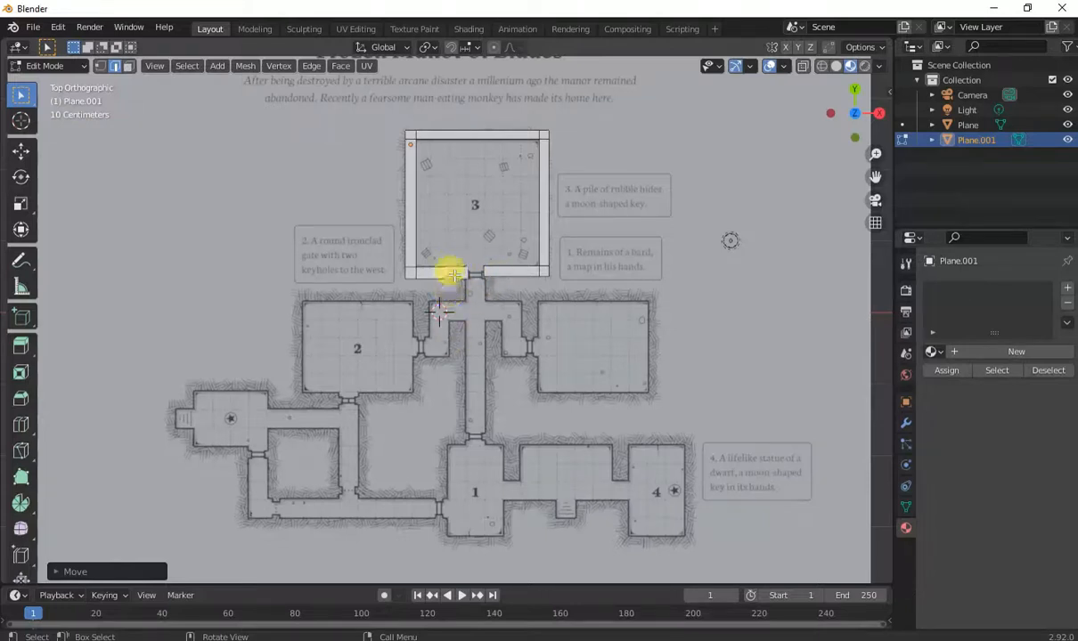
Add two loop cuts in room 3's bottom wall on either side of the doorway.
key(ctrl)
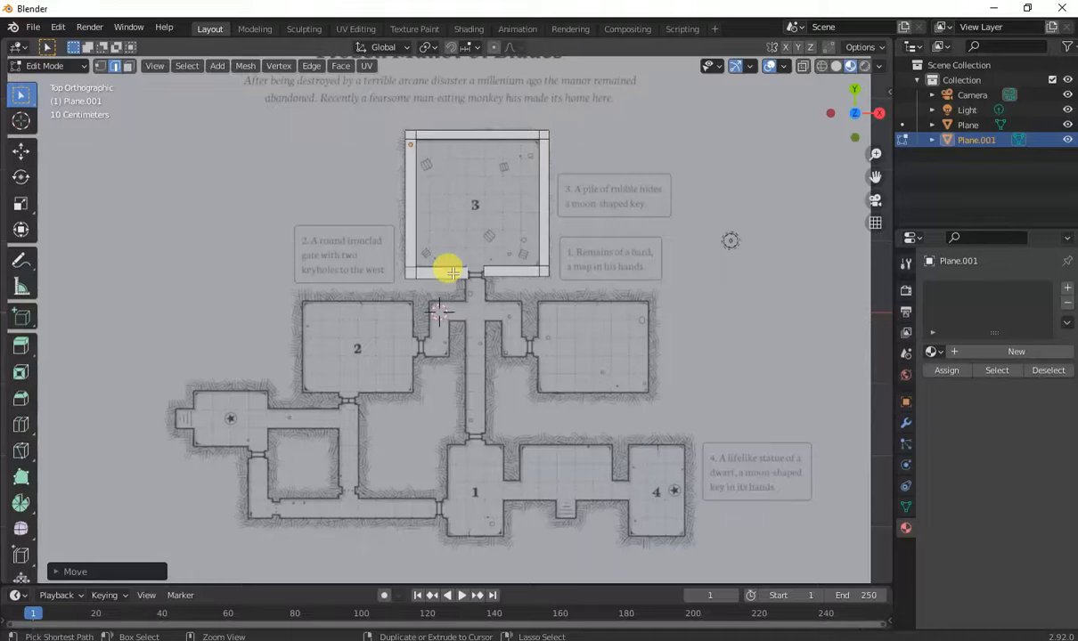
key(ctrl+r)
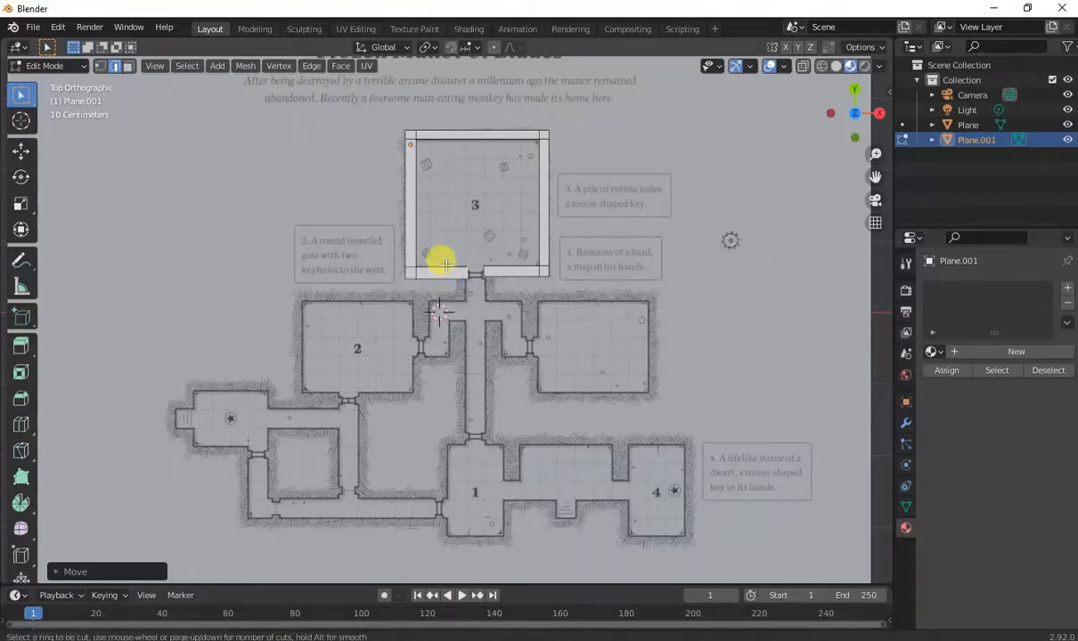
click(446, 262)
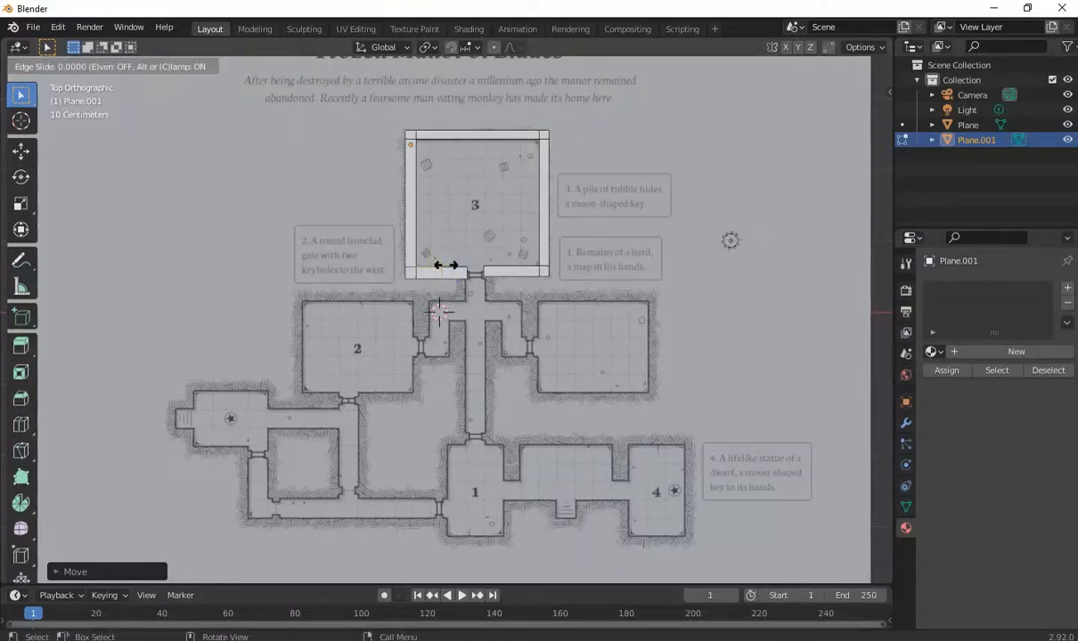
click(481, 272)
key(ctrl+r)
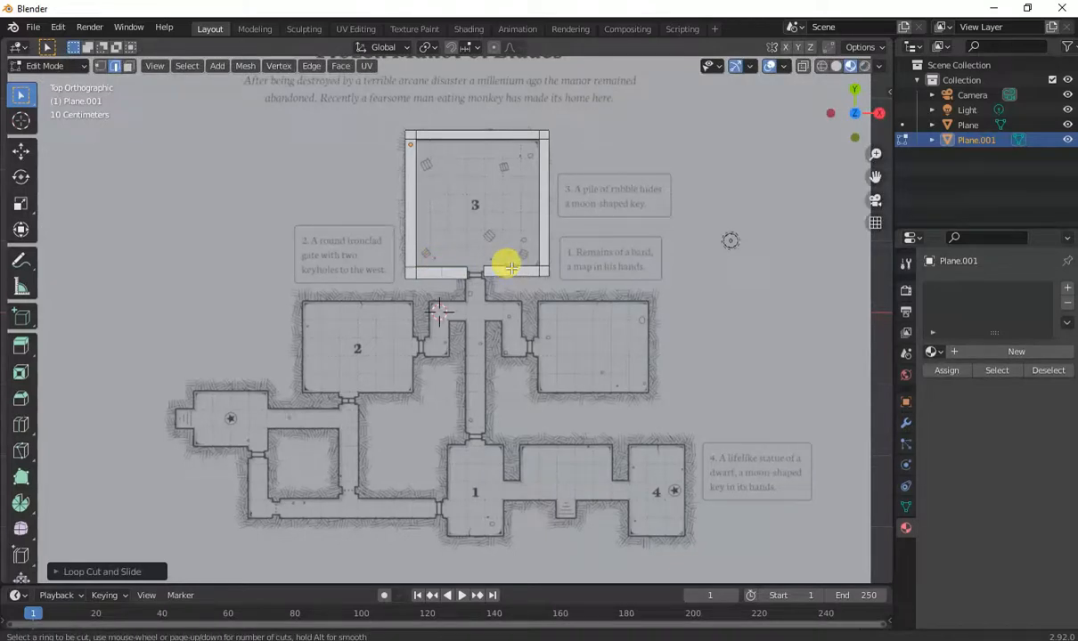
click(509, 265)
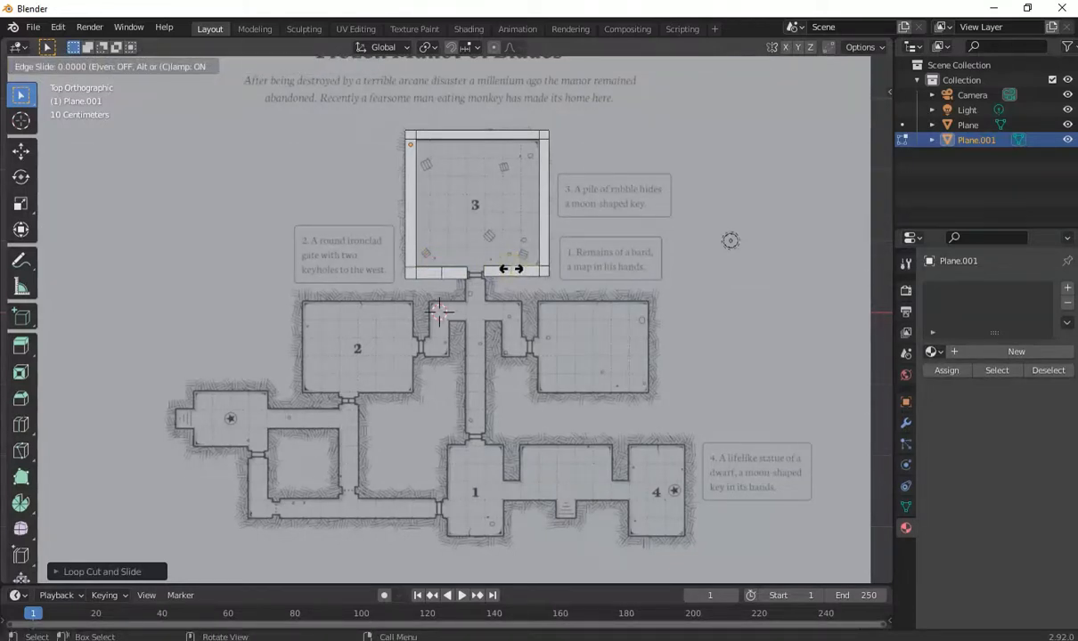
click(510, 268)
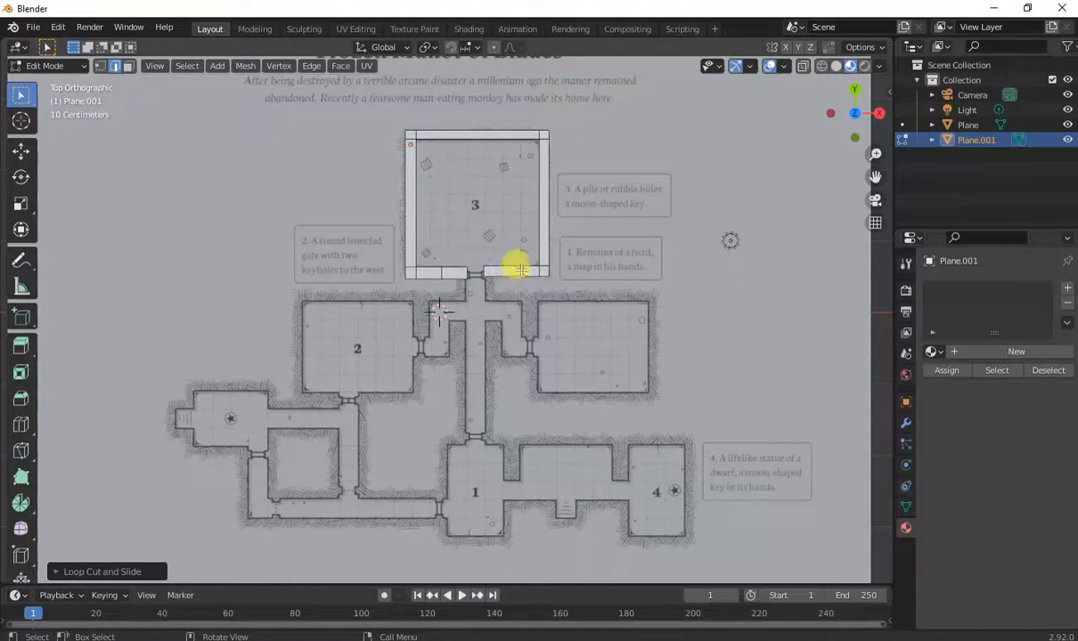
Select the wall segment between the cuts, widen it along X to the door width and pull it down along Y into corridor walls.
shift+click(440, 272)
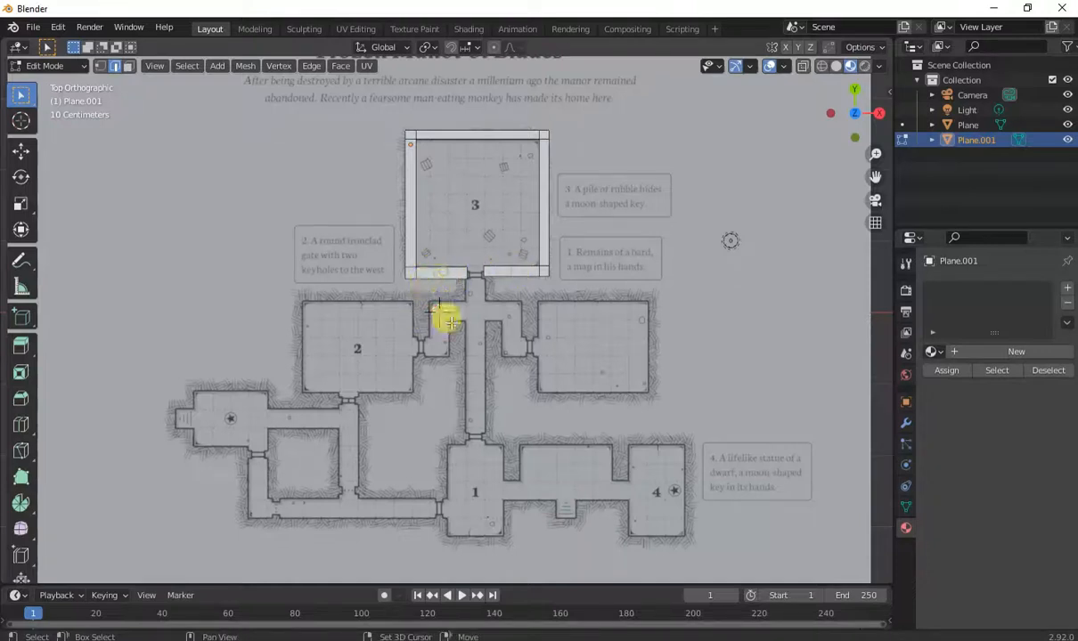
key(s)
key(x)
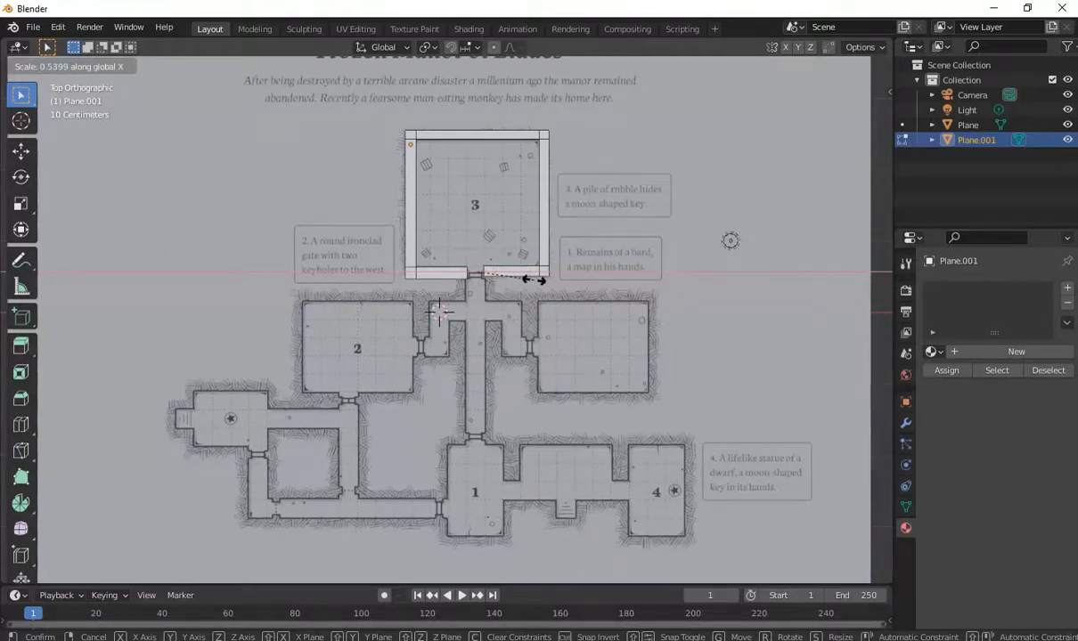
click(531, 278)
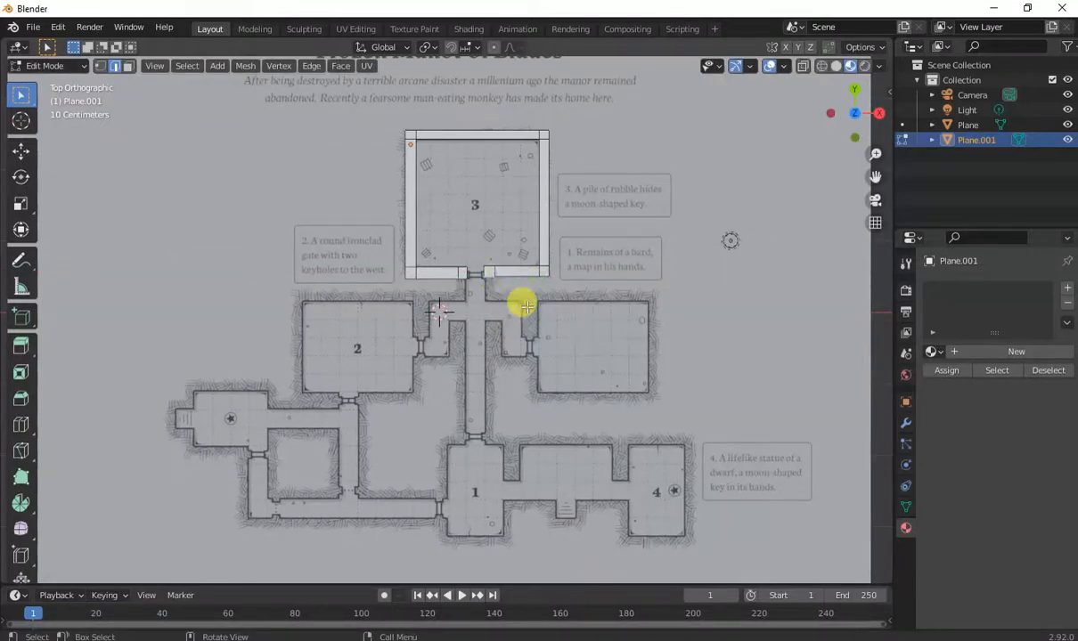
key(g)
key(y)
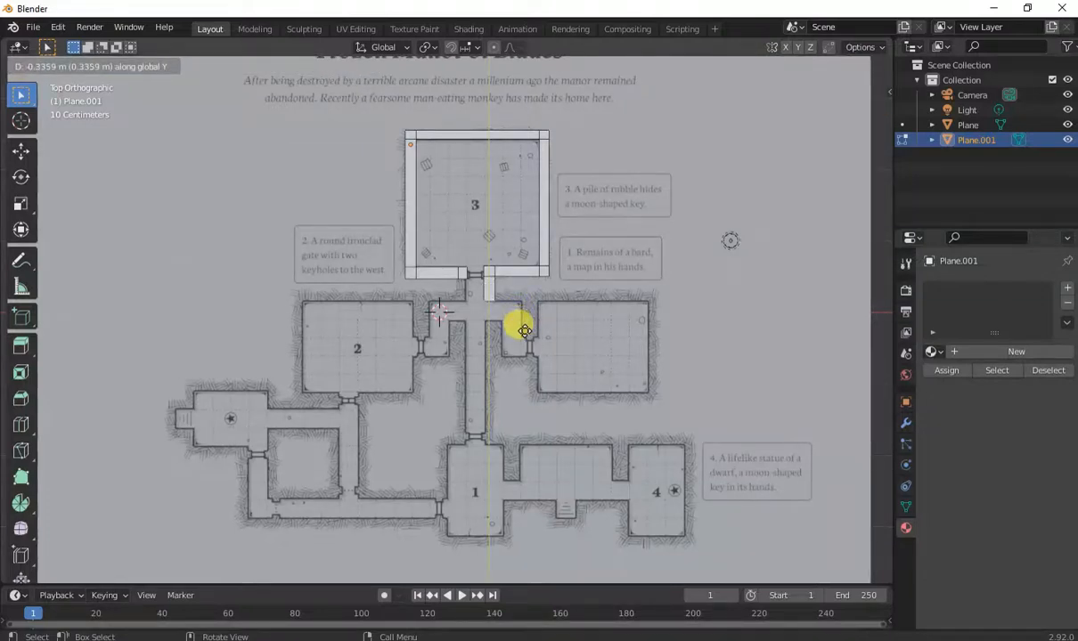
click(568, 327)
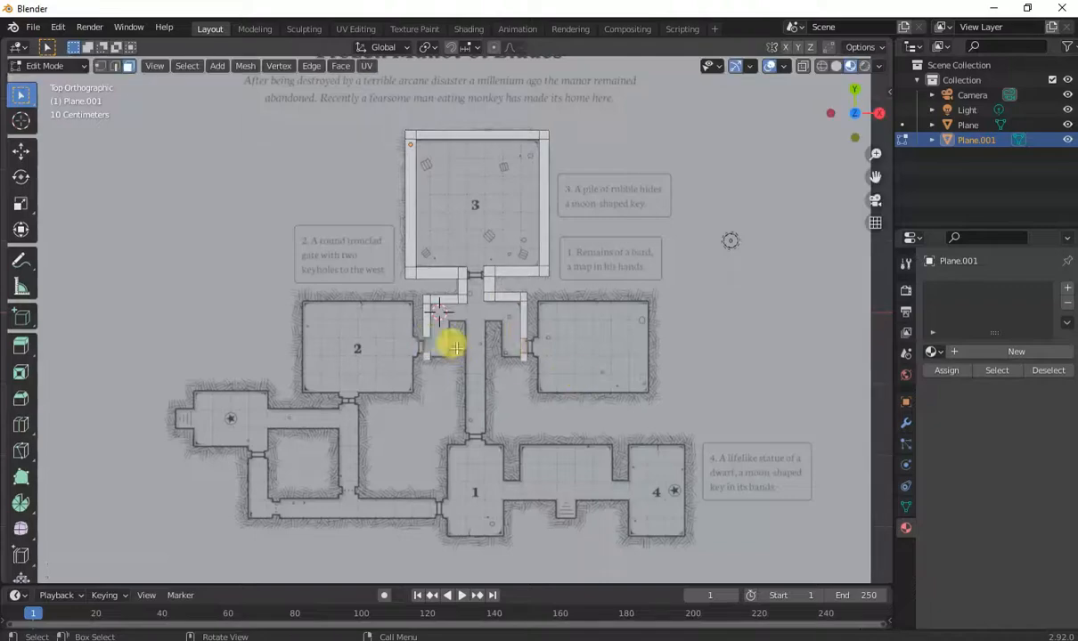
Extrude wall edges around the corridor junction to trace room 2 and the room east of the corridor.
scroll(477, 314, up, 3)
key(e)
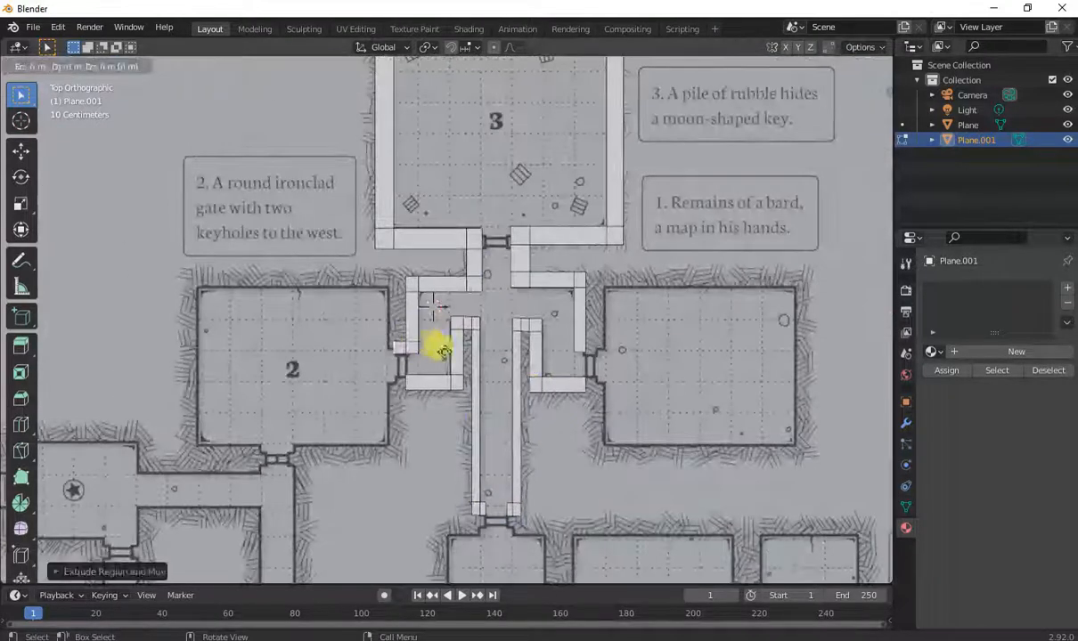
click(398, 290)
key(e)
click(192, 444)
key(e)
click(392, 385)
shift+middle_drag(579, 383, 438, 418)
click(459, 485)
key(e)
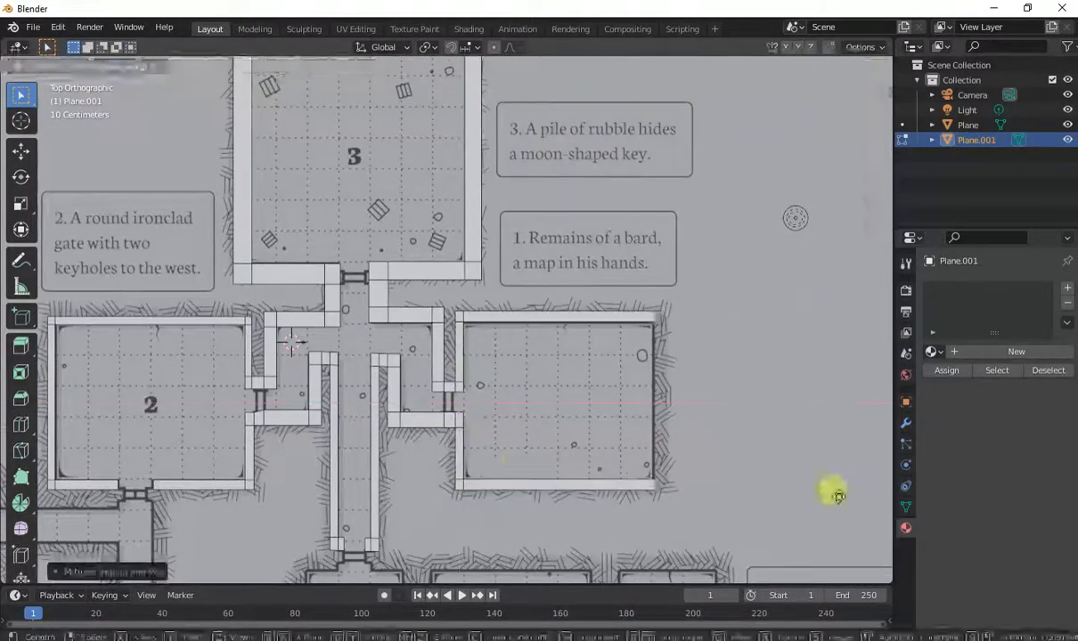
shift+middle_drag(356, 498, 715, 364)
Extrude wall edges to trace the western room with the star and its connecting passages.
scroll(587, 401, up, 2)
key(e)
click(583, 434)
key(e)
click(132, 450)
click(274, 512)
key(e)
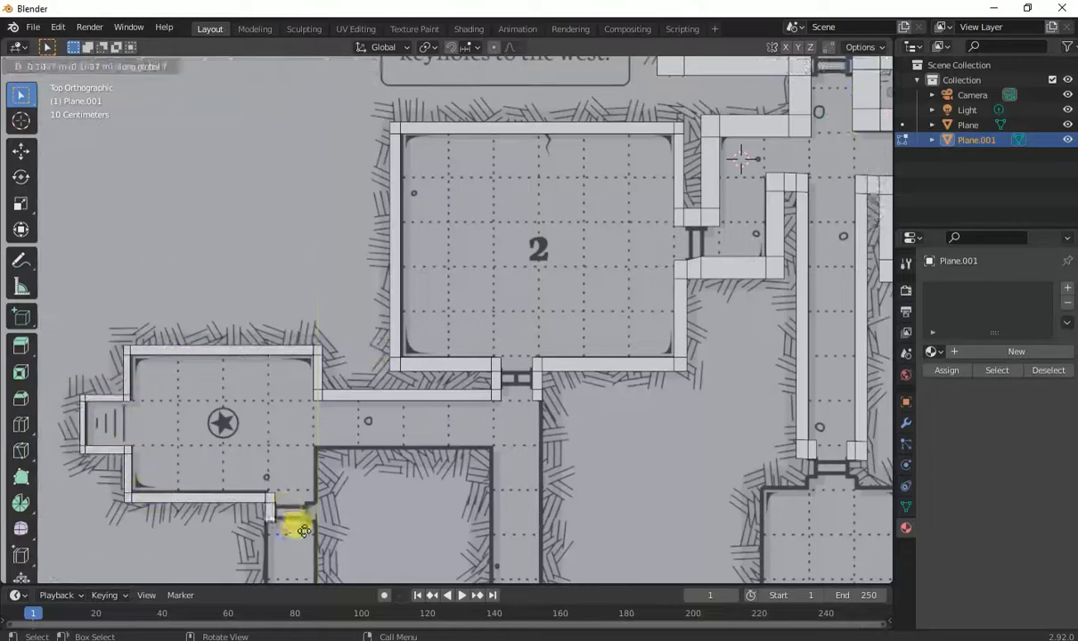
shift+middle_drag(304, 532, 390, 367)
Extrude wall edges along the lower corridors connecting the western rooms toward room 1.
key(e)
click(433, 495)
key(e)
key(e)
click(810, 462)
Extrude wall edges to trace the walls surrounding the inner square room and the entrance to room 1.
key(e)
click(414, 281)
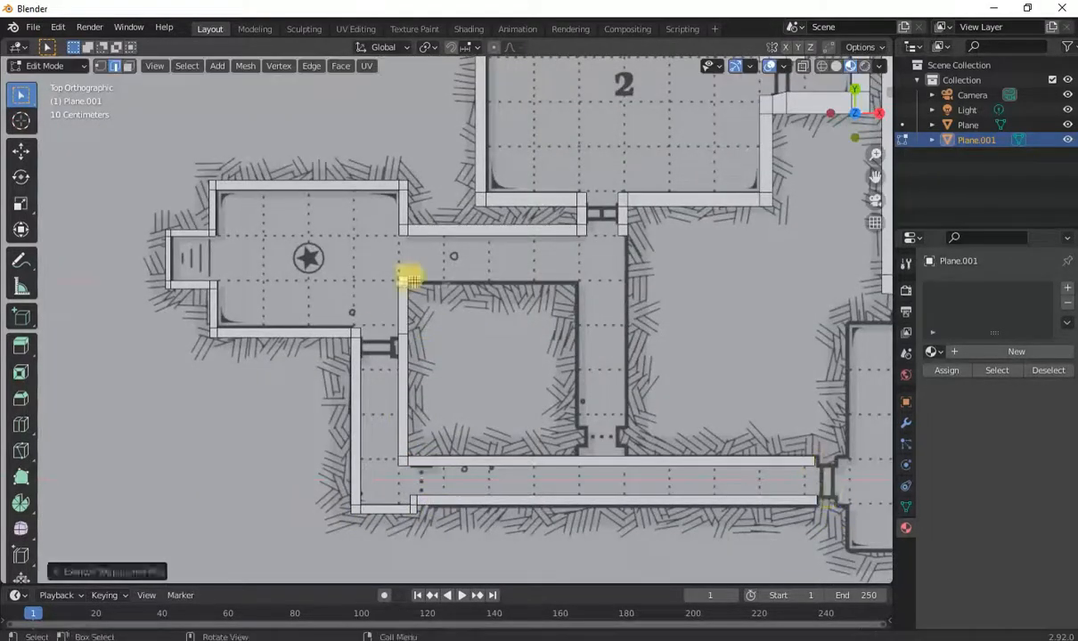
key(e)
click(577, 283)
key(e)
mouse_move(878, 238)
shift+middle_down()
mouse_move(618, 237)
mouse_move(577, 197)
shift+middle_up()
Extrude wall edges to trace room 1, the stair alcove and room 4.
key(e)
key(e)
click(462, 275)
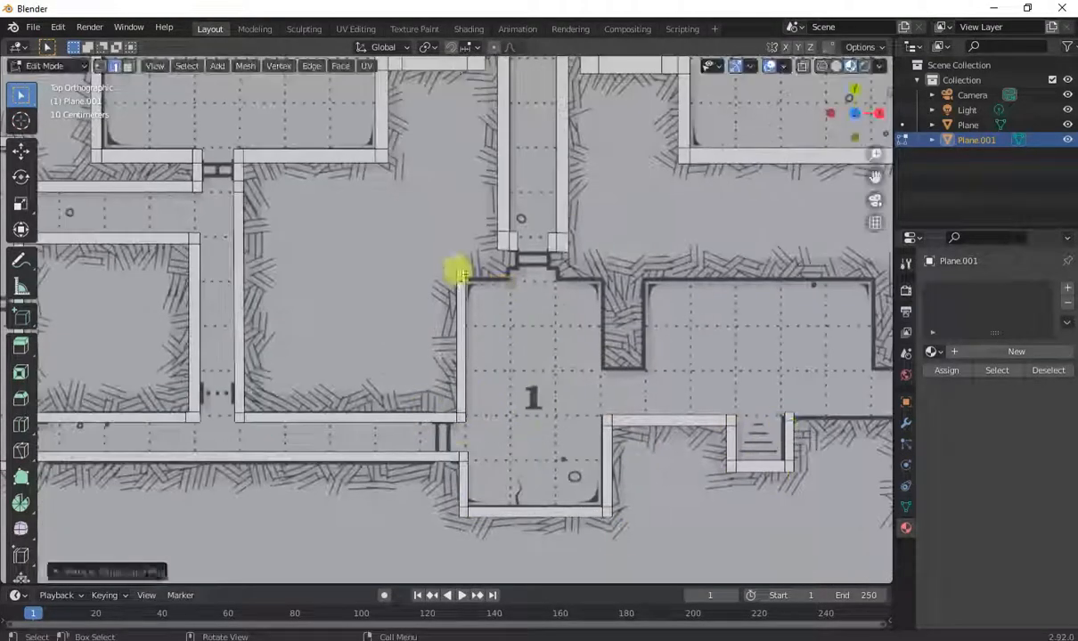
key(e)
click(610, 276)
key(e)
shift+middle_drag(877, 283, 586, 287)
key(e)
click(765, 283)
click(626, 427)
scroll(659, 421, down, 5)
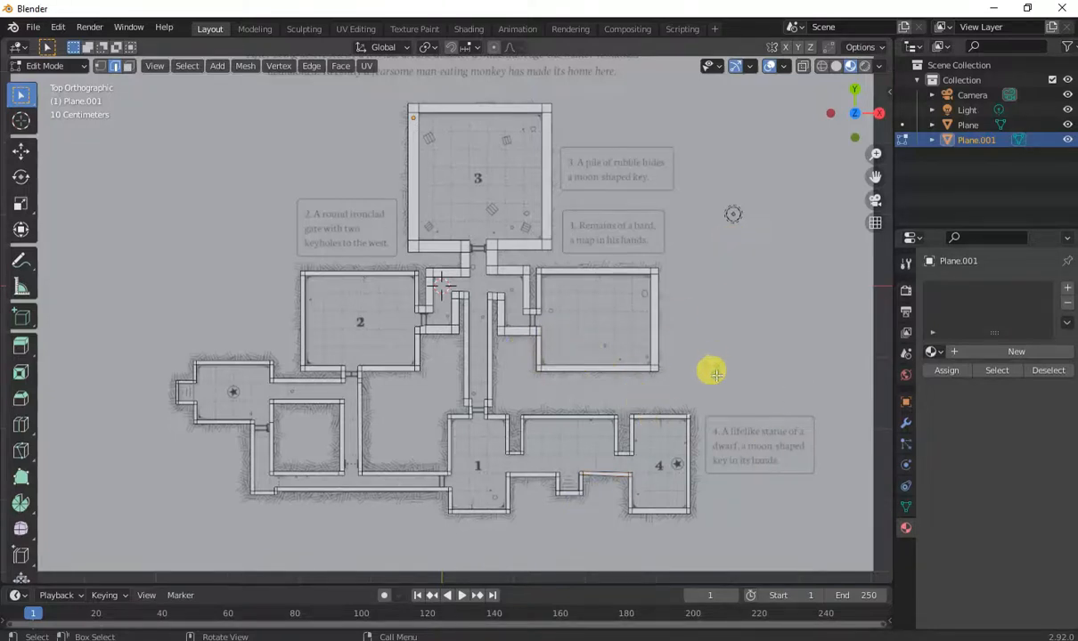
Hide the reference map plane to see only the traced wall outlines in perspective.
click(1068, 125)
middle_drag(647, 385, 664, 385)
key(shift+grave)
key(s)
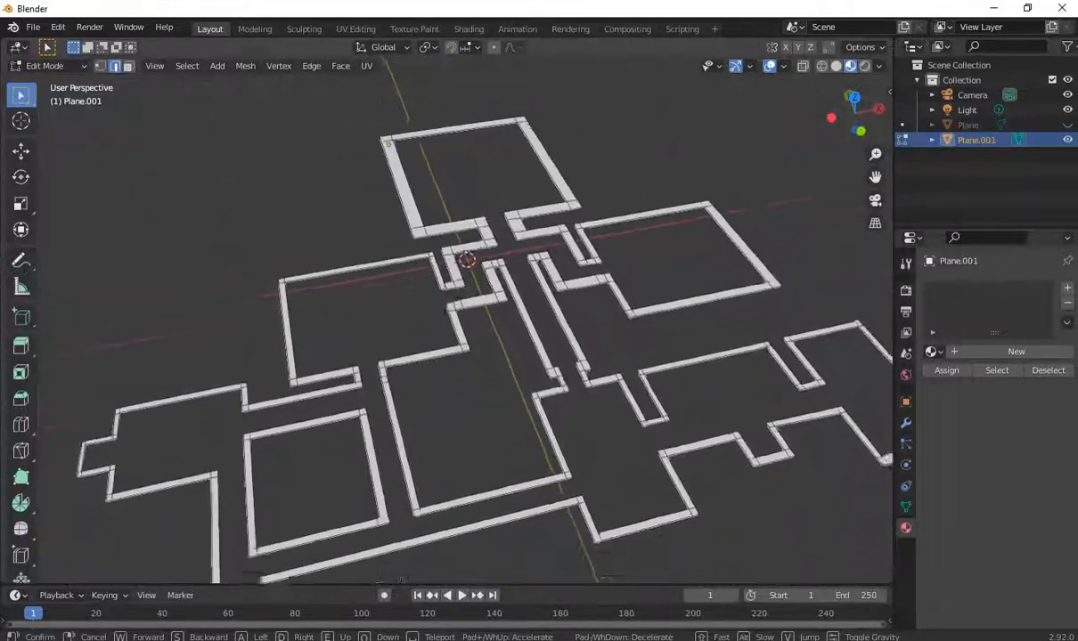
click(445, 319)
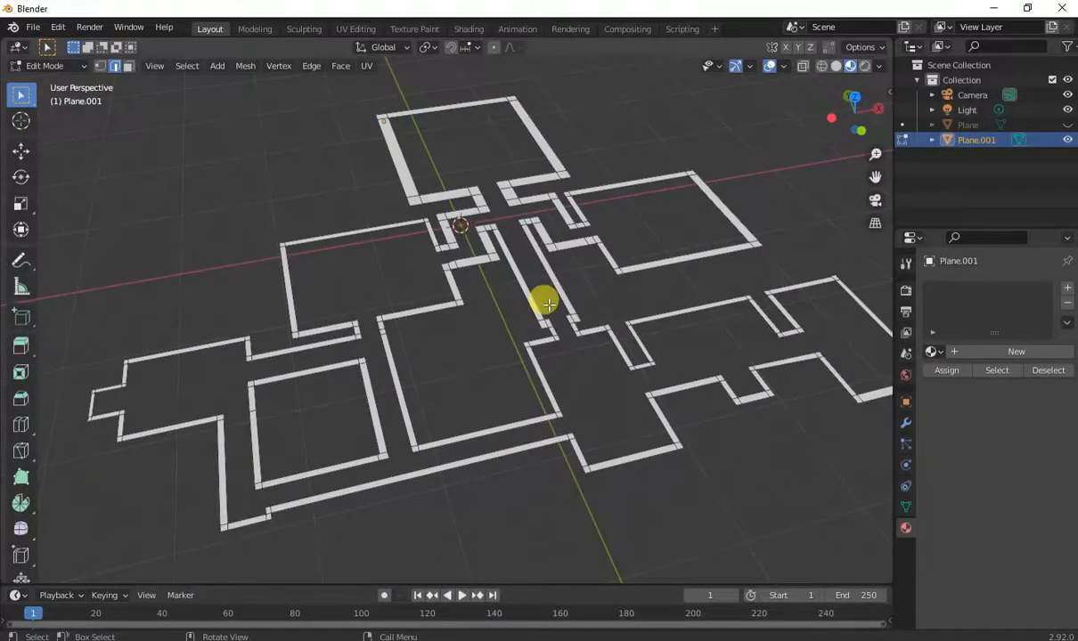
Select all wall strips and extrude them up along Z about 0.8 m into walls.
key(a)
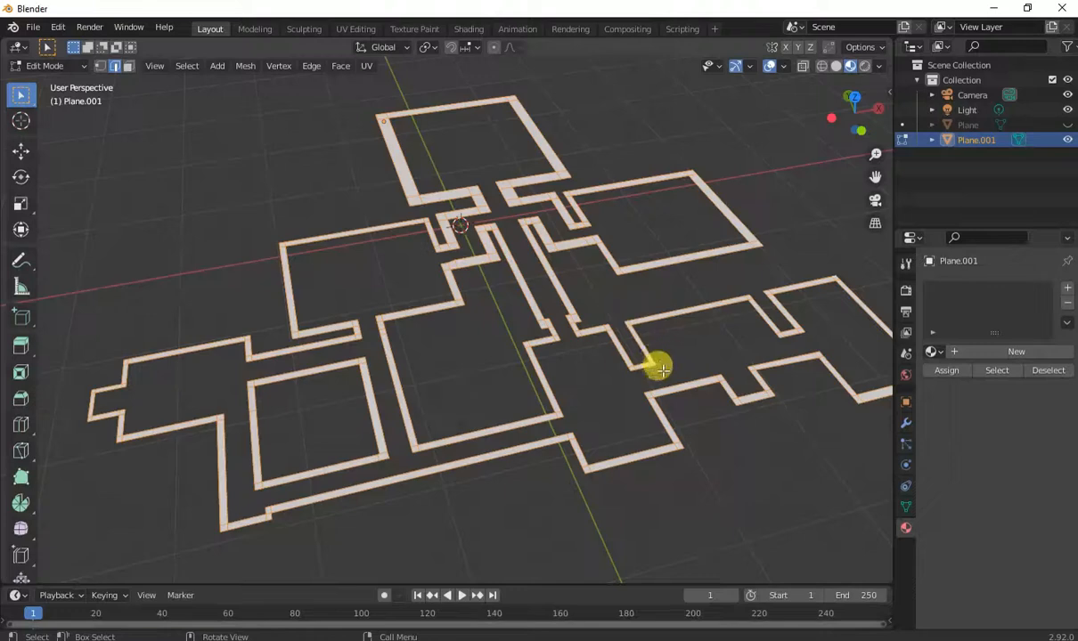
key(e)
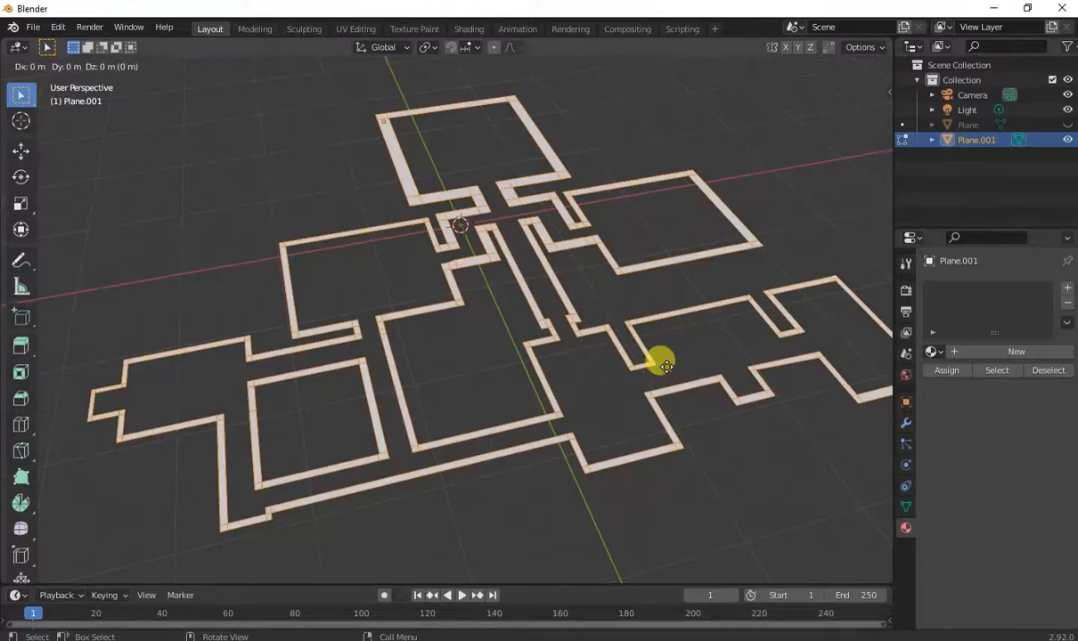
key(z)
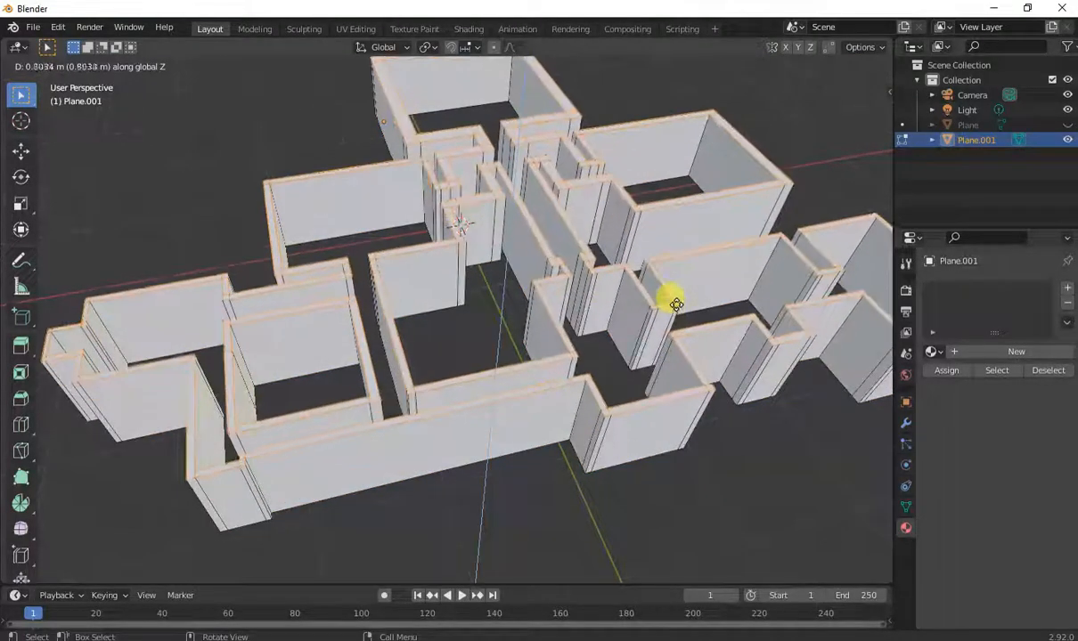
click(654, 311)
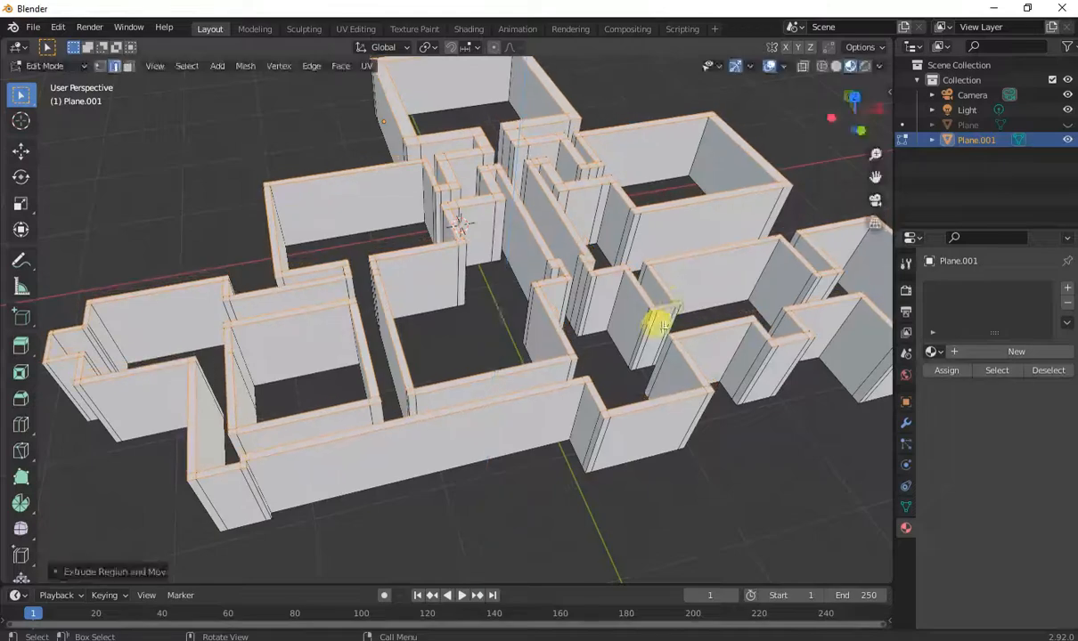
Add a plane as the floor, scale it up about 3.7 times and stretch it along X under the dungeon.
mouse_move(652, 315)
middle_down()
mouse_move(638, 375)
mouse_move(596, 387)
mouse_move(479, 390)
mouse_move(426, 334)
mouse_move(432, 314)
mouse_move(615, 330)
mouse_move(643, 350)
mouse_move(647, 408)
mouse_move(652, 325)
middle_up()
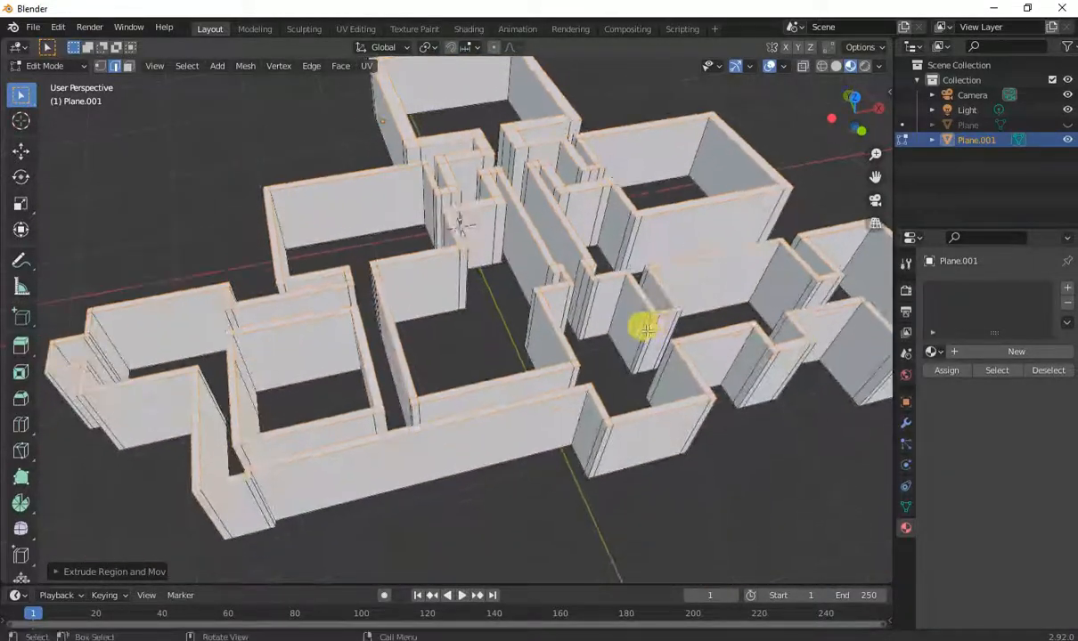
middle_drag(627, 389, 645, 433)
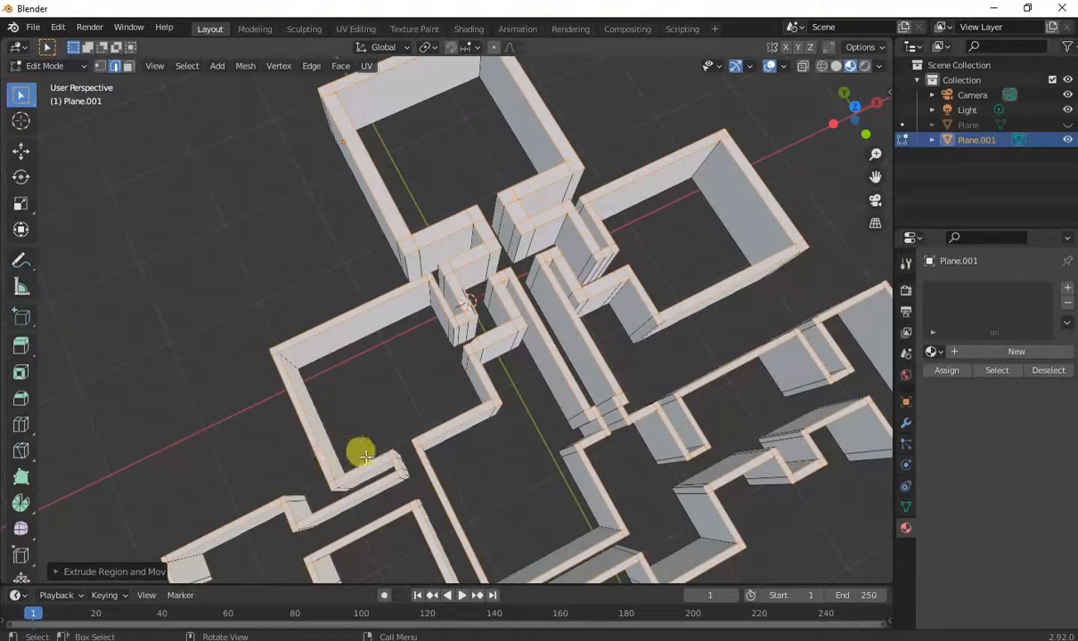
click(412, 383)
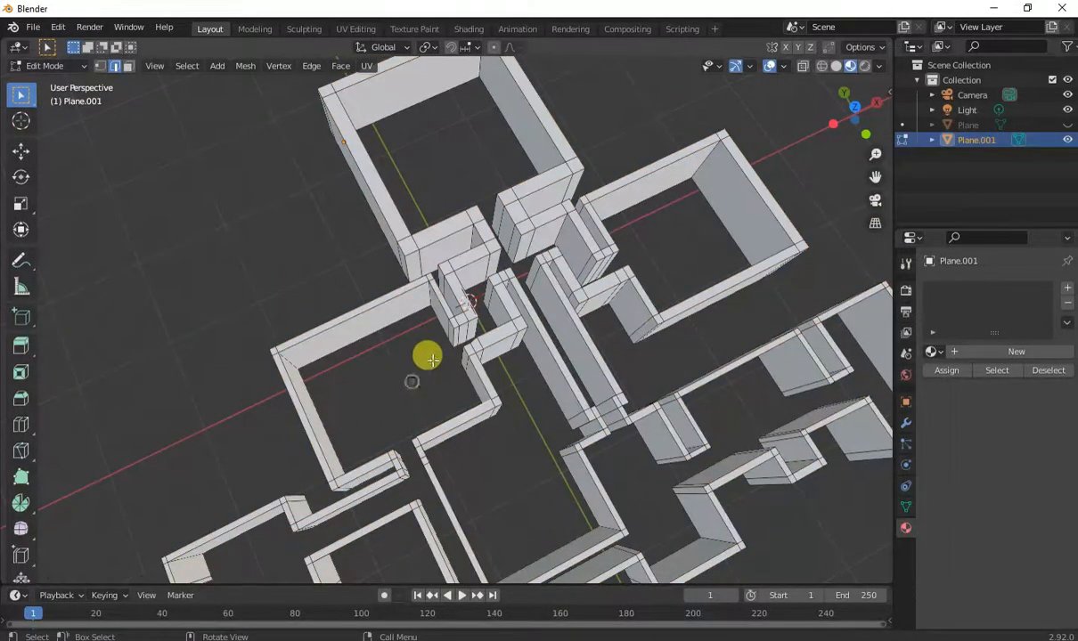
middle_drag(700, 456, 669, 413)
key(shift+a)
click(630, 422)
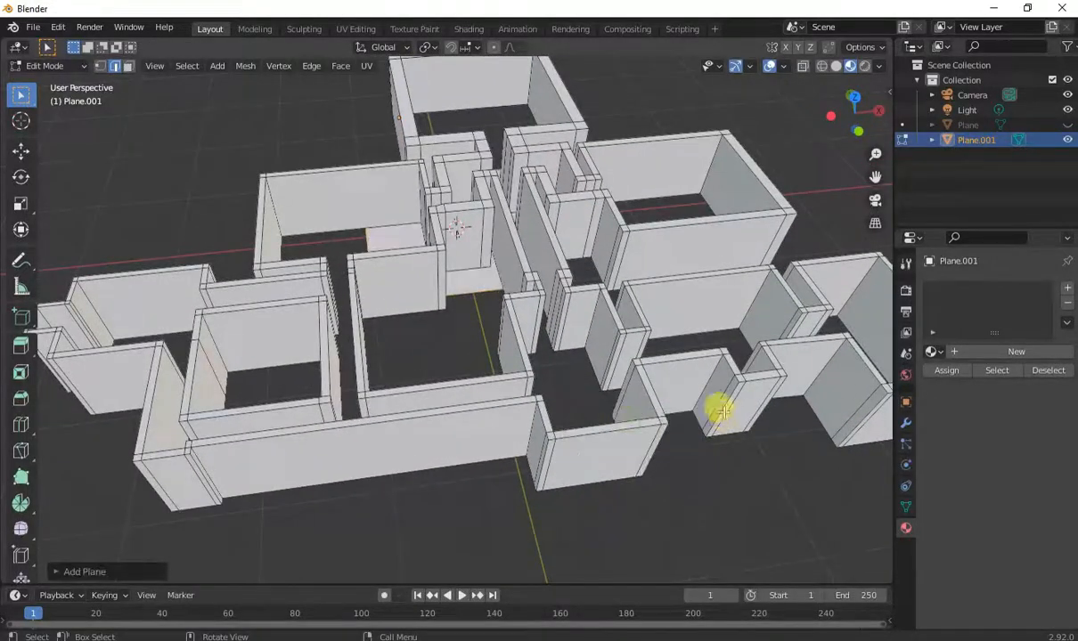
key(s)
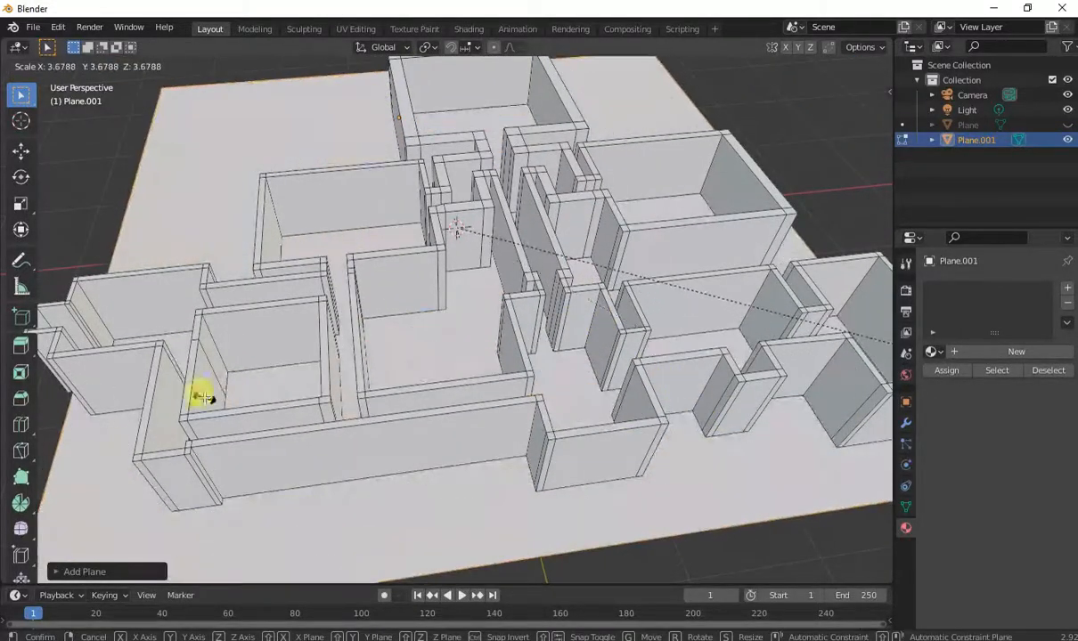
click(214, 394)
key(s)
key(x)
click(565, 417)
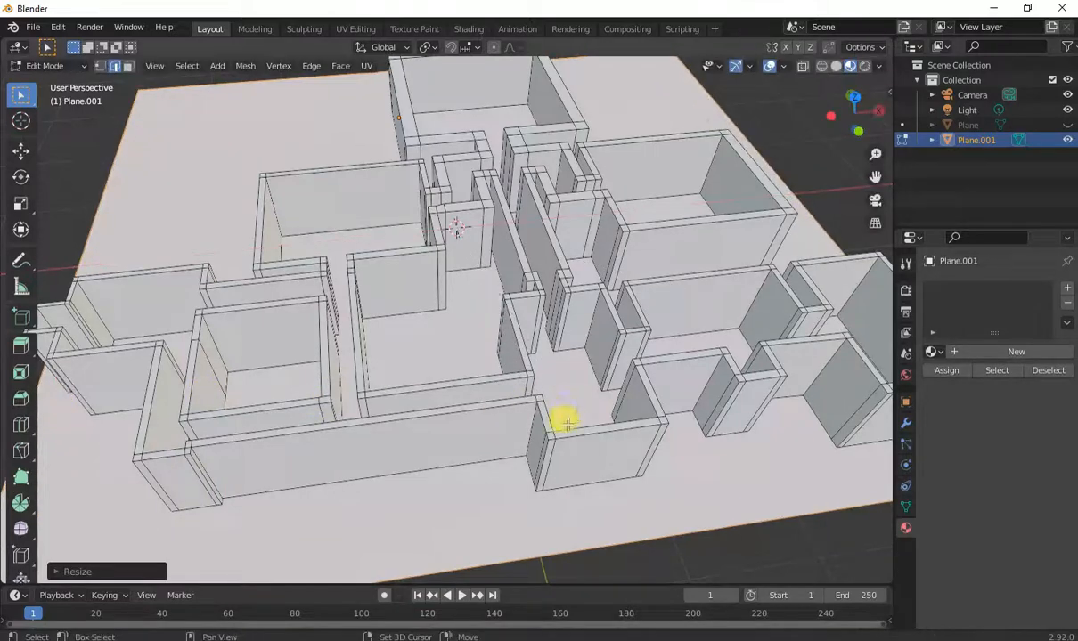
Duplicate the floor plane and raise the copy along Z about 1.1 m as a ceiling.
key(shift+d)
key(z)
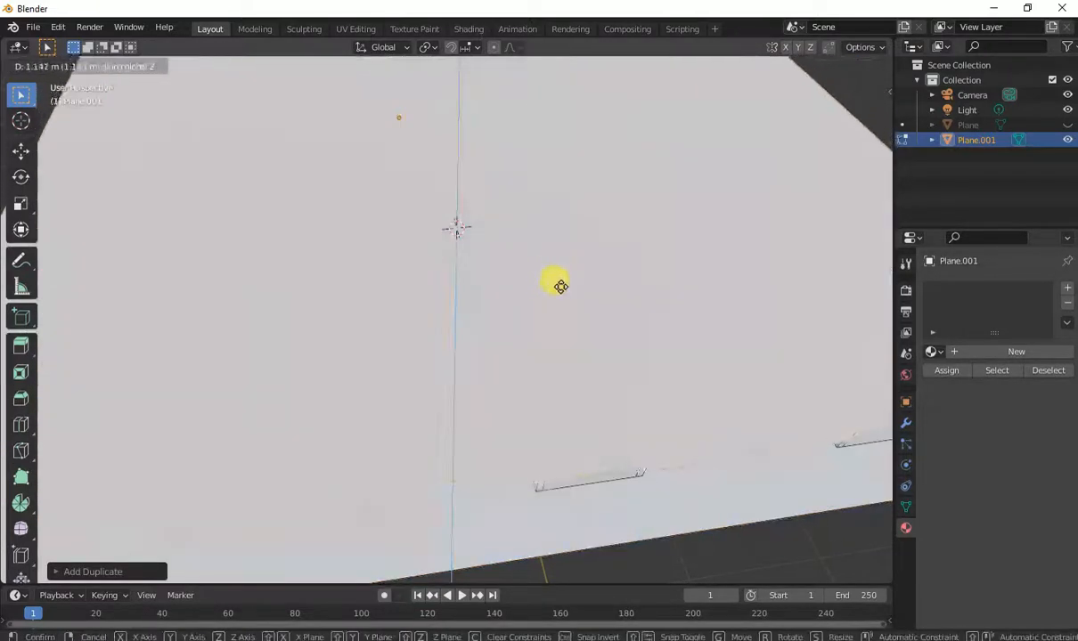
click(573, 302)
key(Tab)
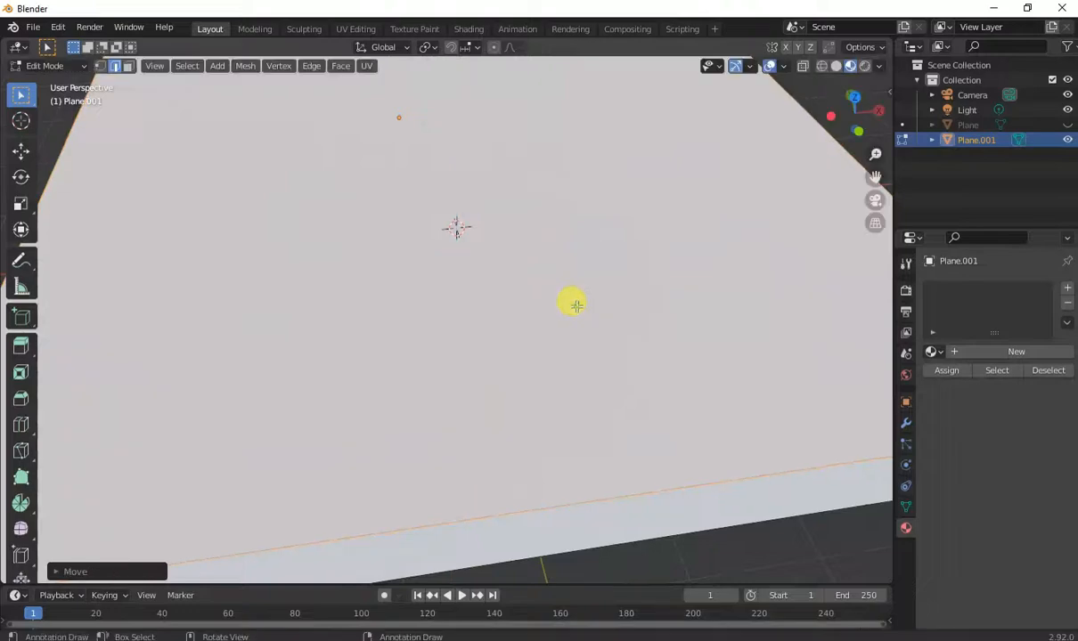
Select the ceiling plane's linked geometry and delete it.
key(shift+grave)
key(w)
key(s)
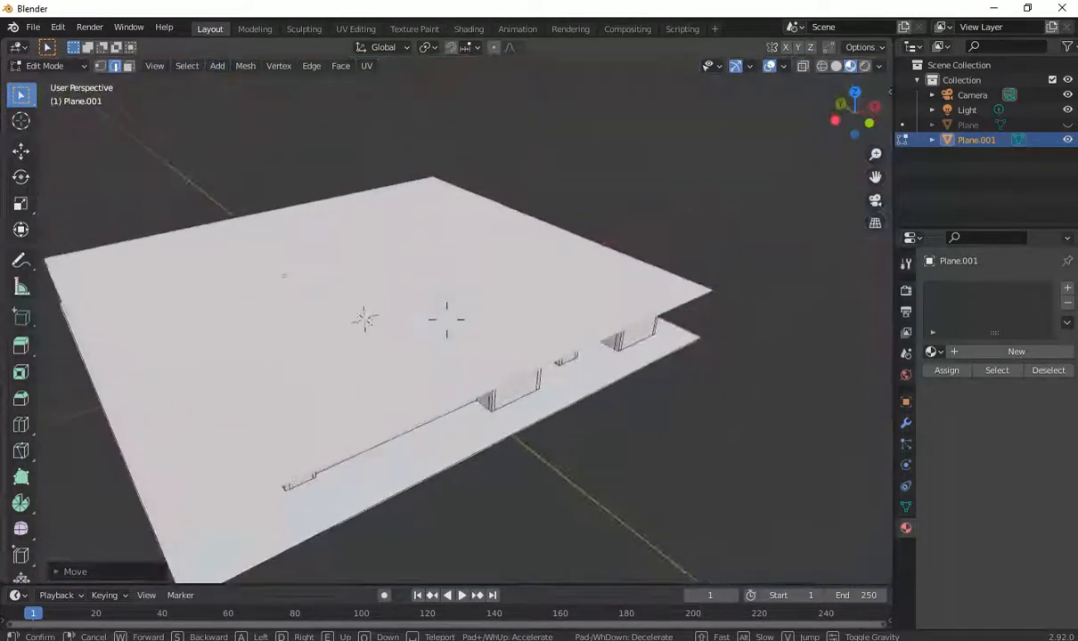
click(558, 364)
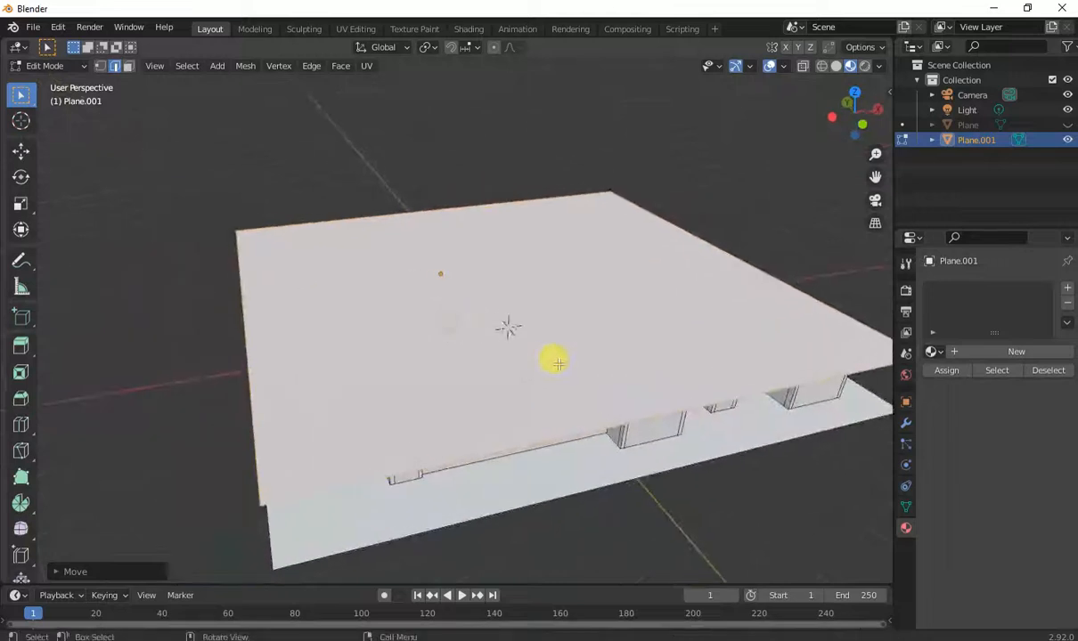
click(576, 303)
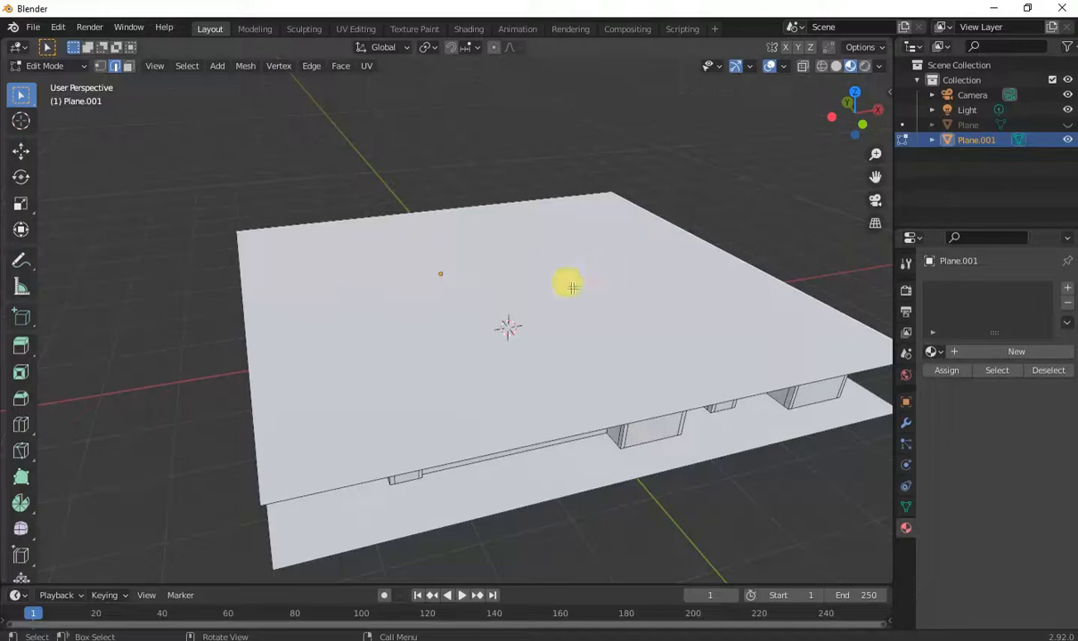
key(l)
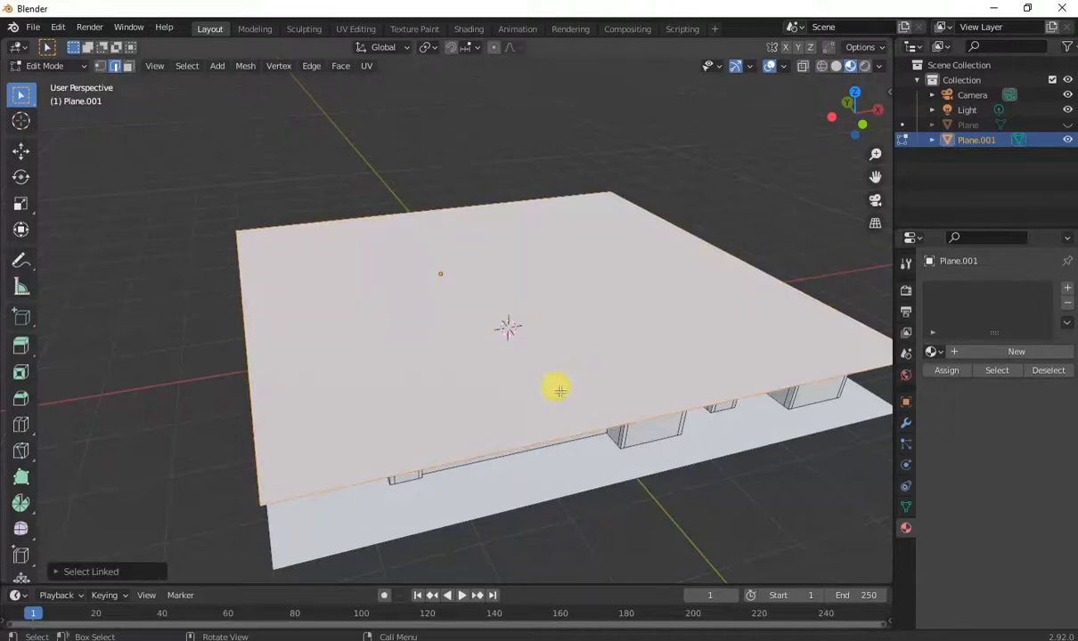
key(x)
click(544, 396)
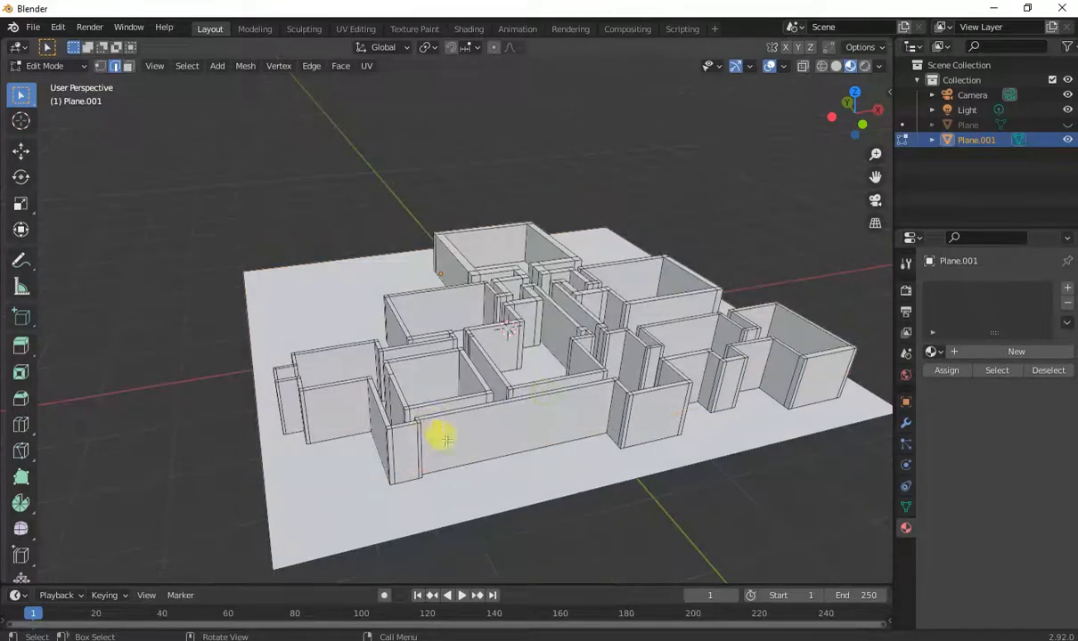
Select the floor plane's linked geometry, delete its faces, and return to Object Mode.
key(l)
key(x)
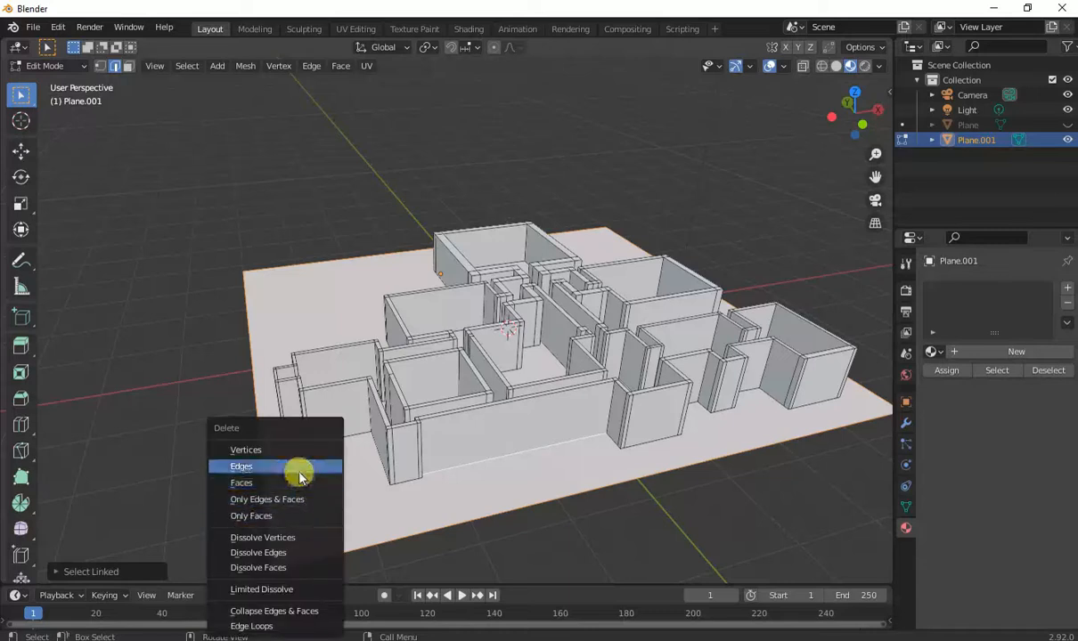
click(293, 483)
key(Tab)
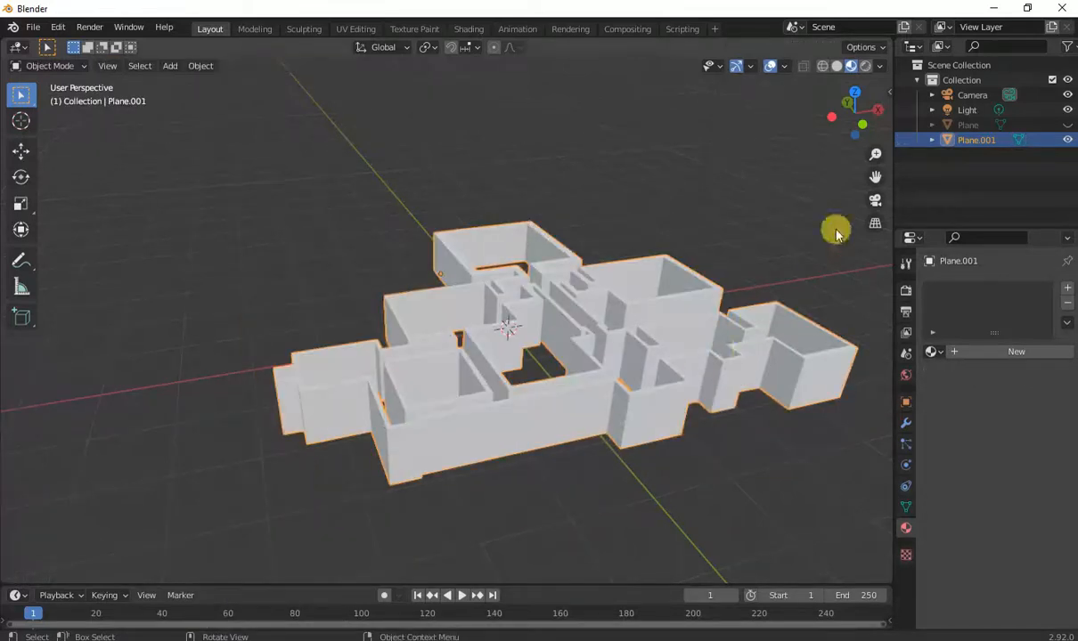
Rename the wall object as baseDungeon.
double_click(975, 139)
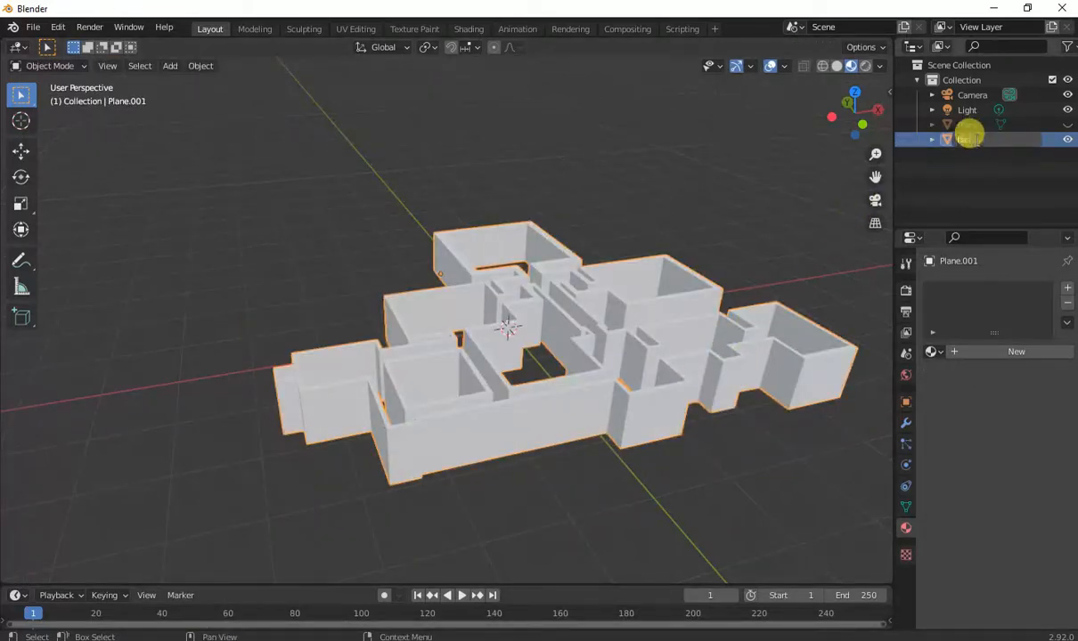
text(base)
key(Return)
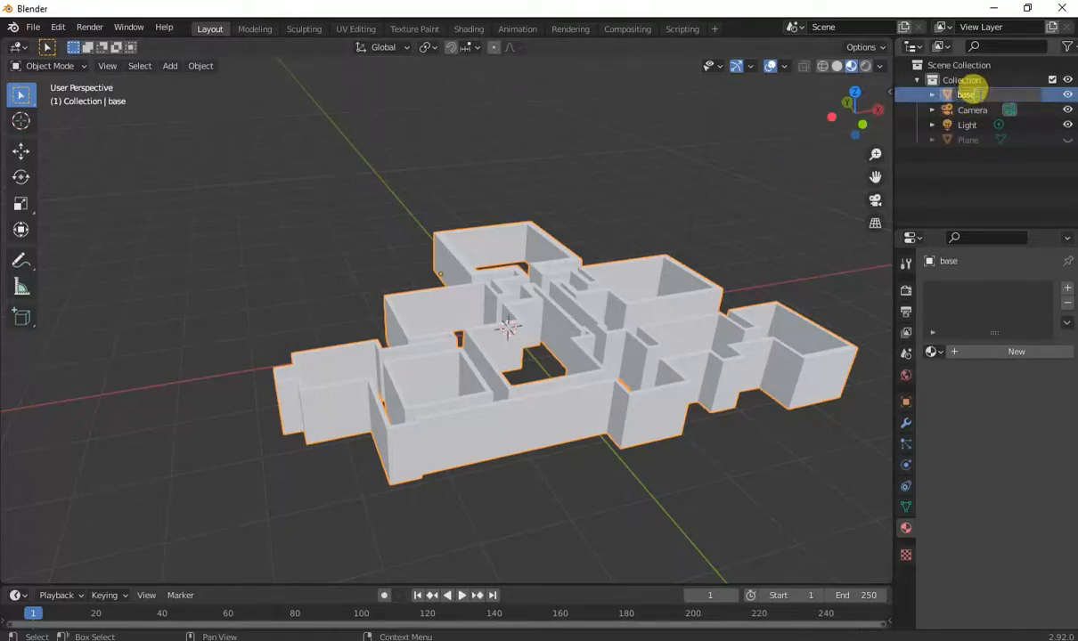
text(eon)
key(Return)
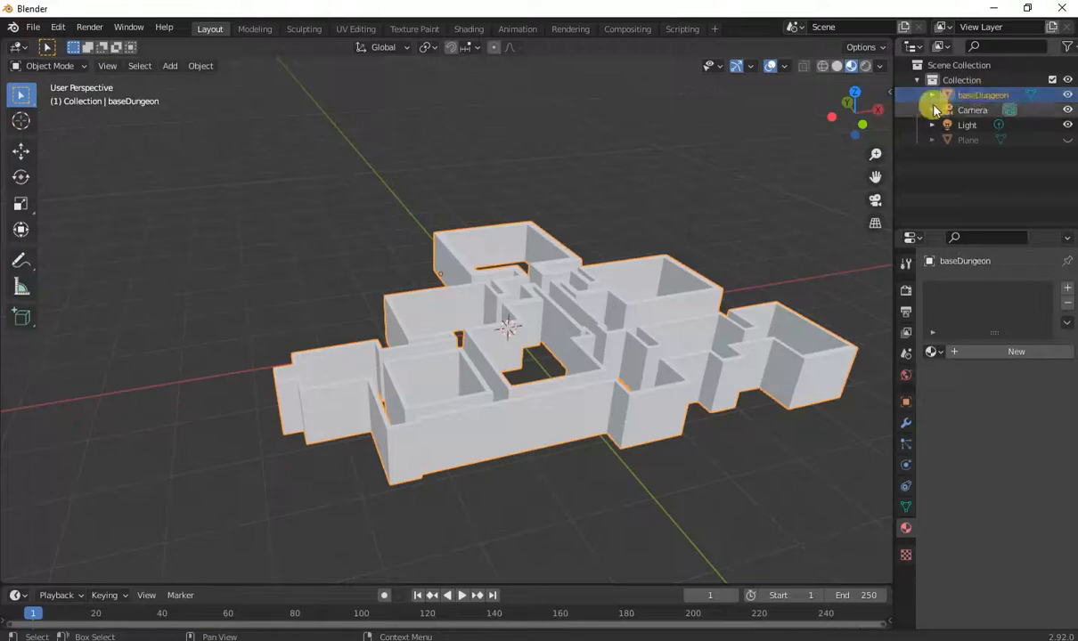
Move the dungeon object in top view to sit around the world origin.
middle_drag(759, 192, 793, 227)
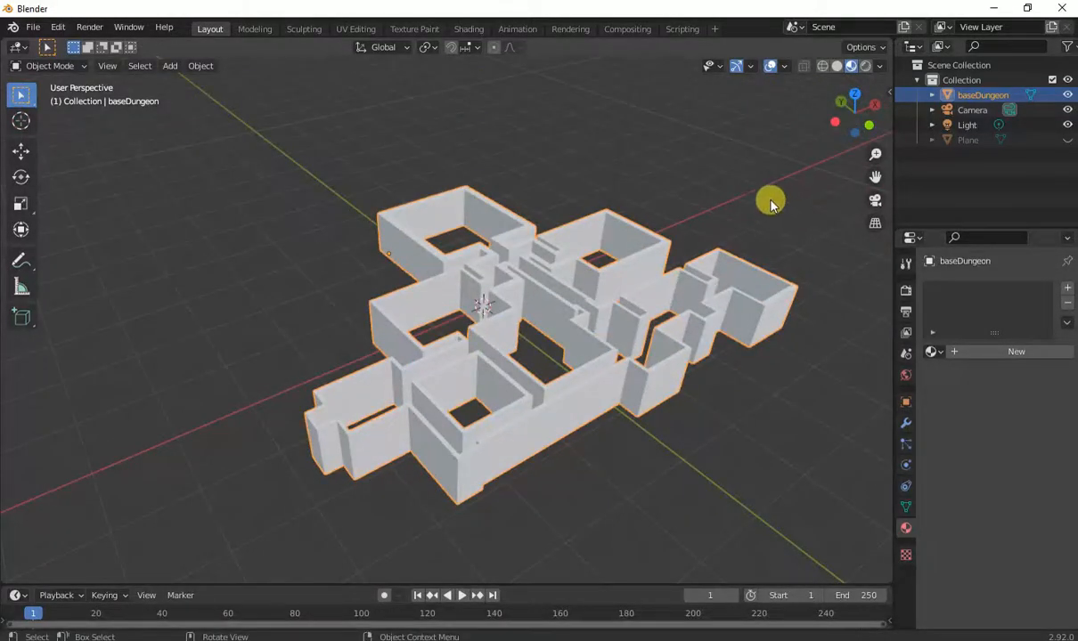
key(KP_7)
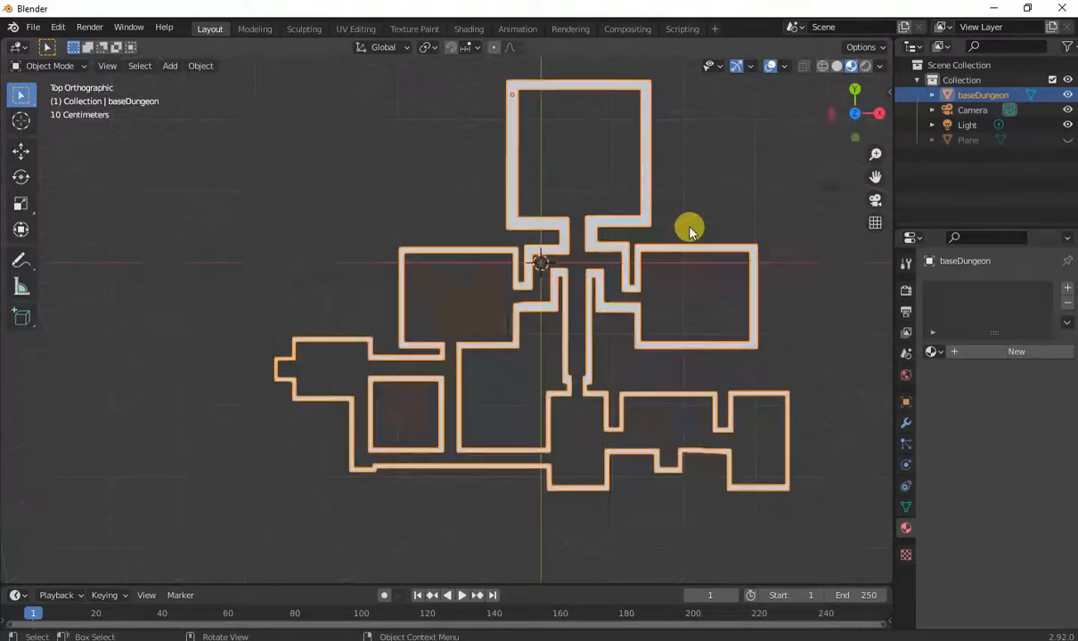
key(g)
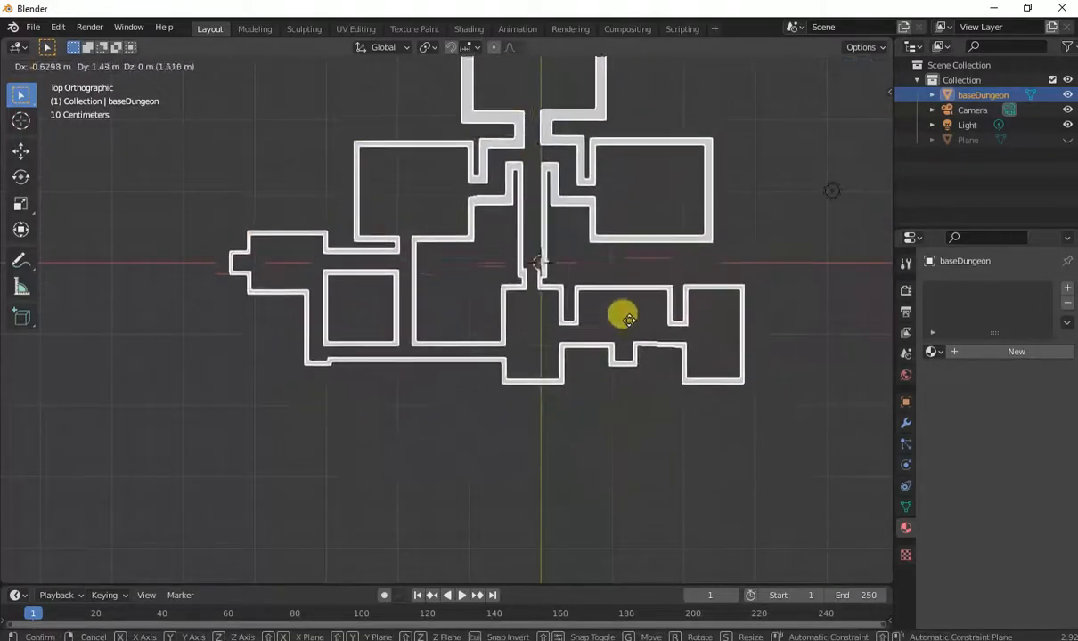
click(641, 372)
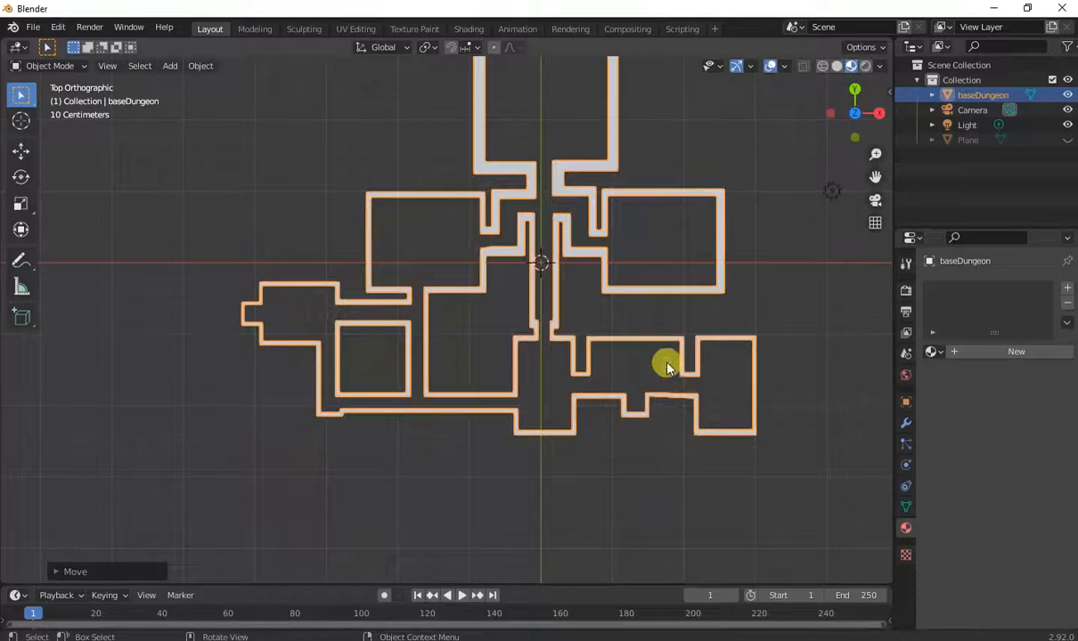
Apply the dungeon object's transforms.
key(g)
right_click(669, 368)
scroll(669, 367, down, 3)
scroll(669, 367, up, 1)
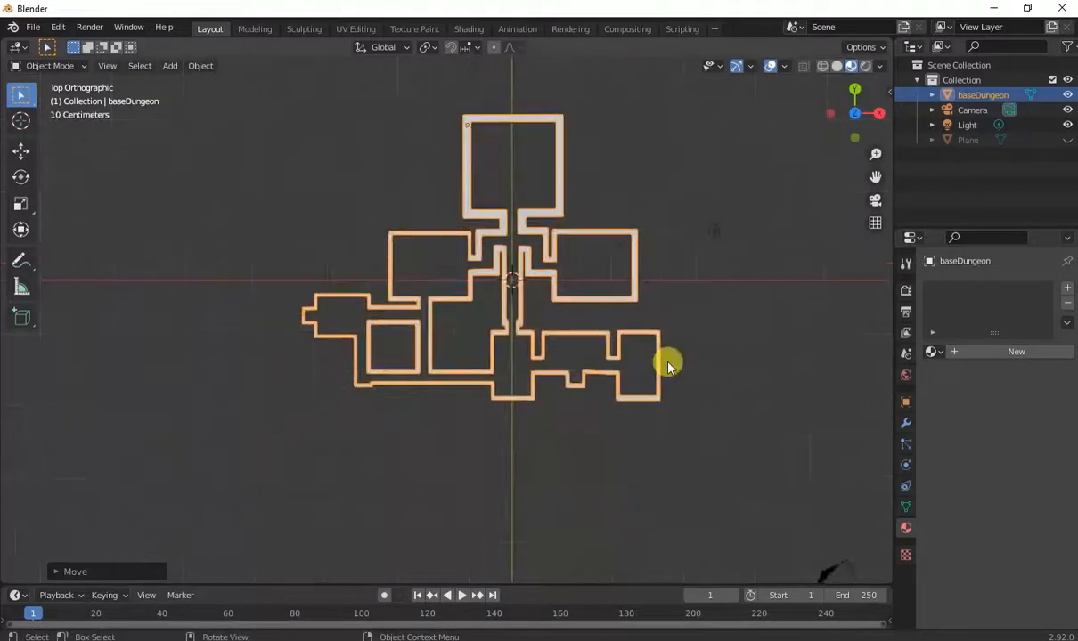
key(ctrl+a)
click(623, 373)
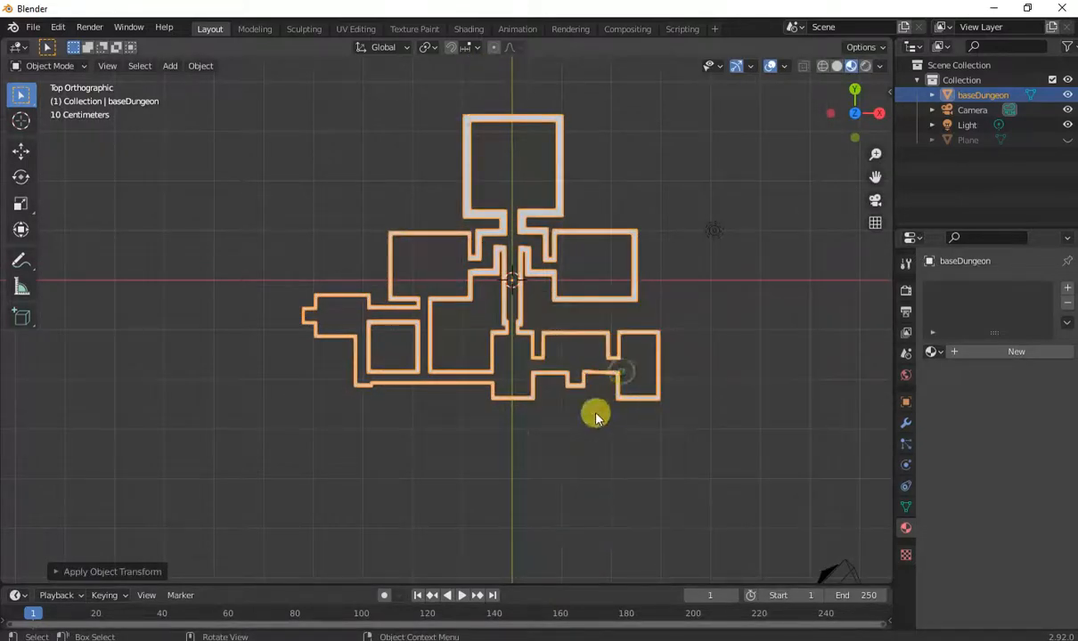
Add a new material to the baseDungeon object.
middle_drag(595, 417, 627, 318)
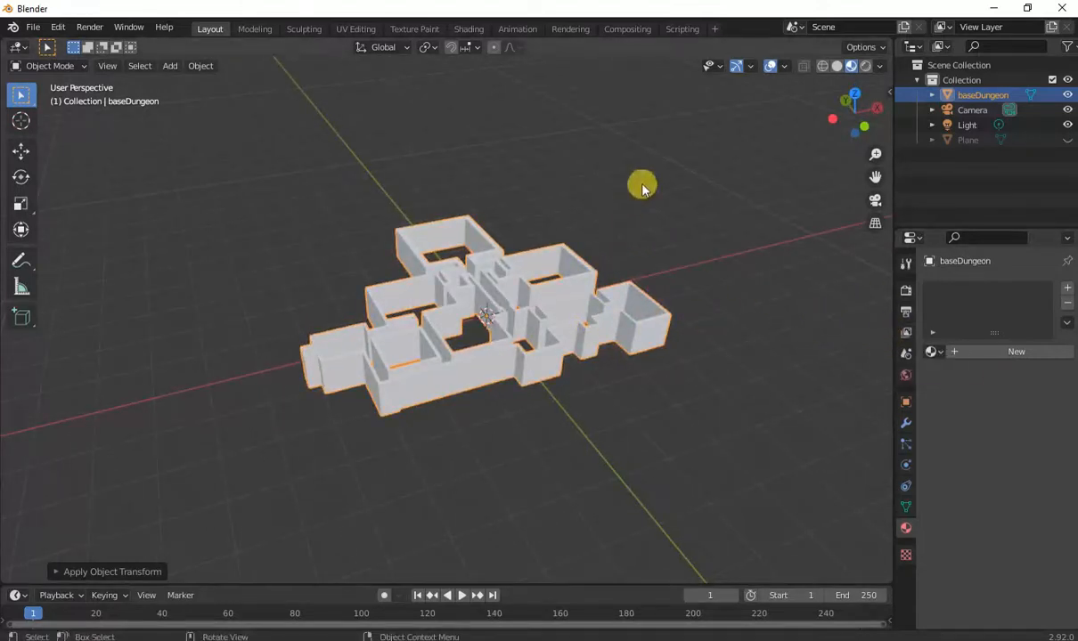
click(961, 353)
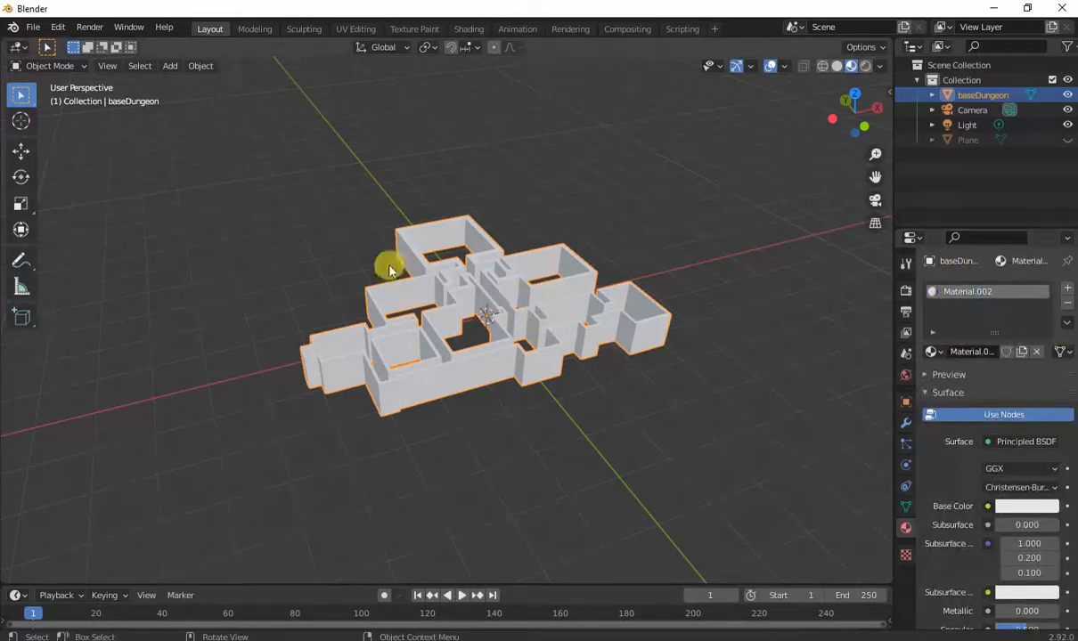
Export the selected object as FBX file dungeontest.fbx to Downloads, limited to selected objects.
click(34, 28)
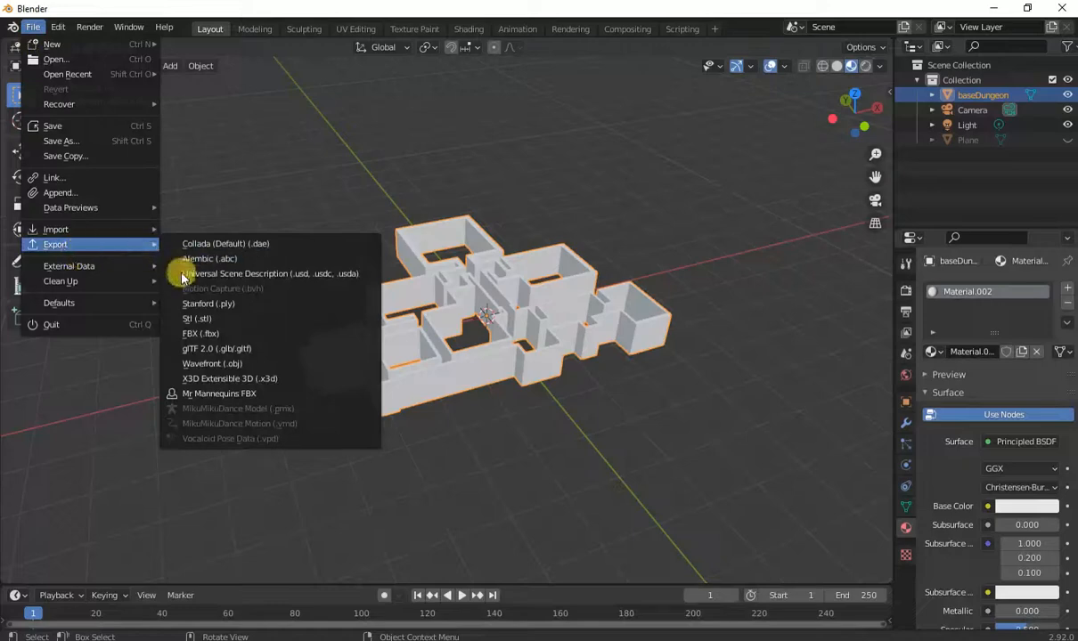
click(198, 334)
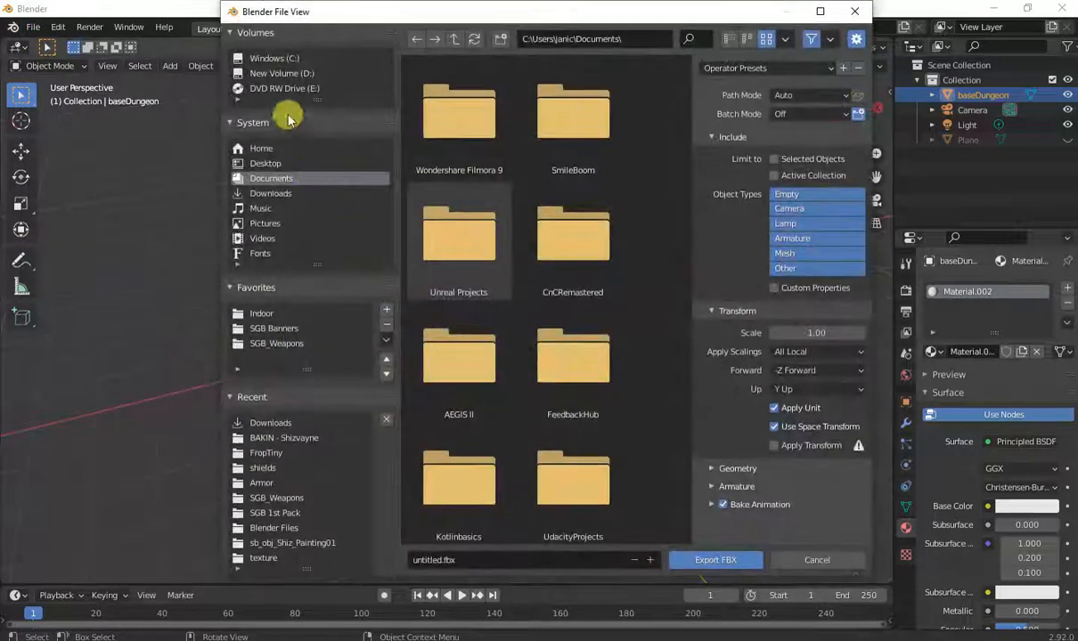
click(263, 192)
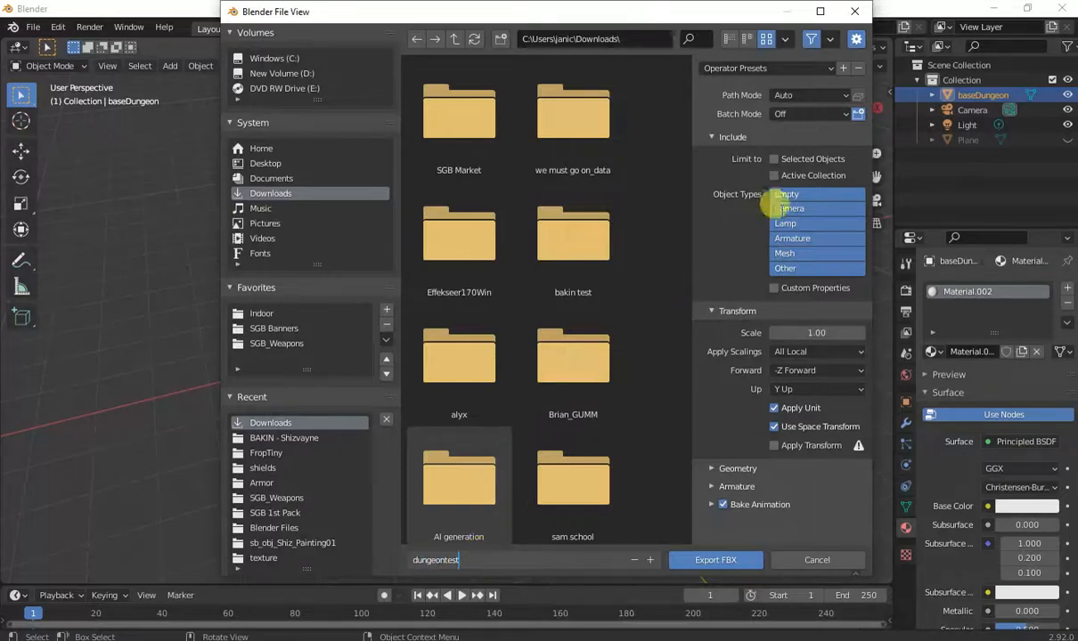
click(791, 159)
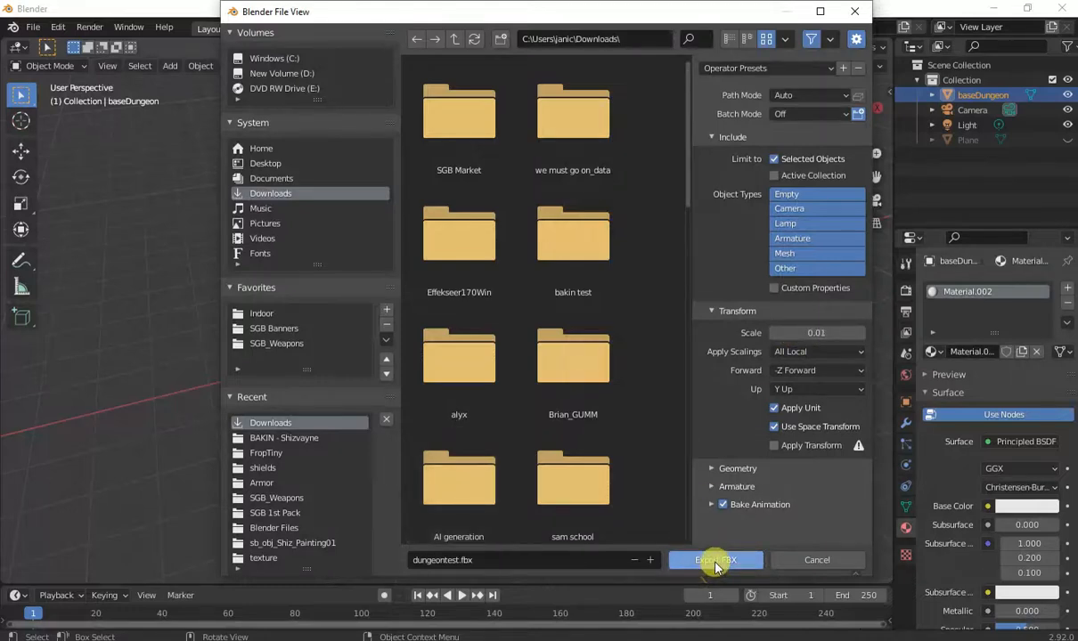
click(715, 563)
Select all of the dungeon mesh in Edit Mode, UV unwrap it, and return to Object Mode.
key(Tab)
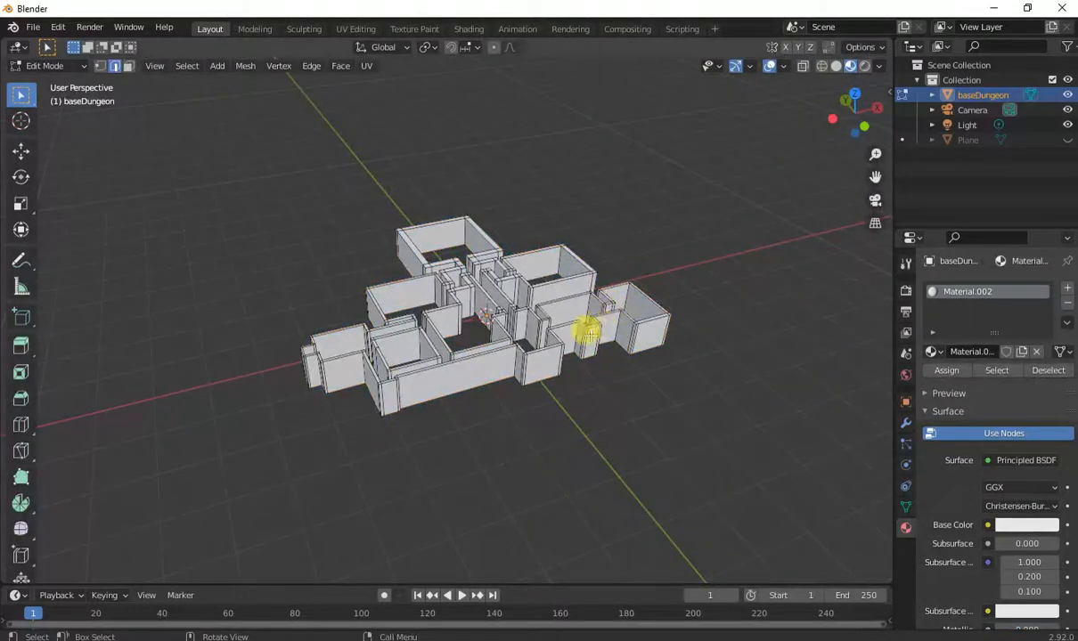
key(a)
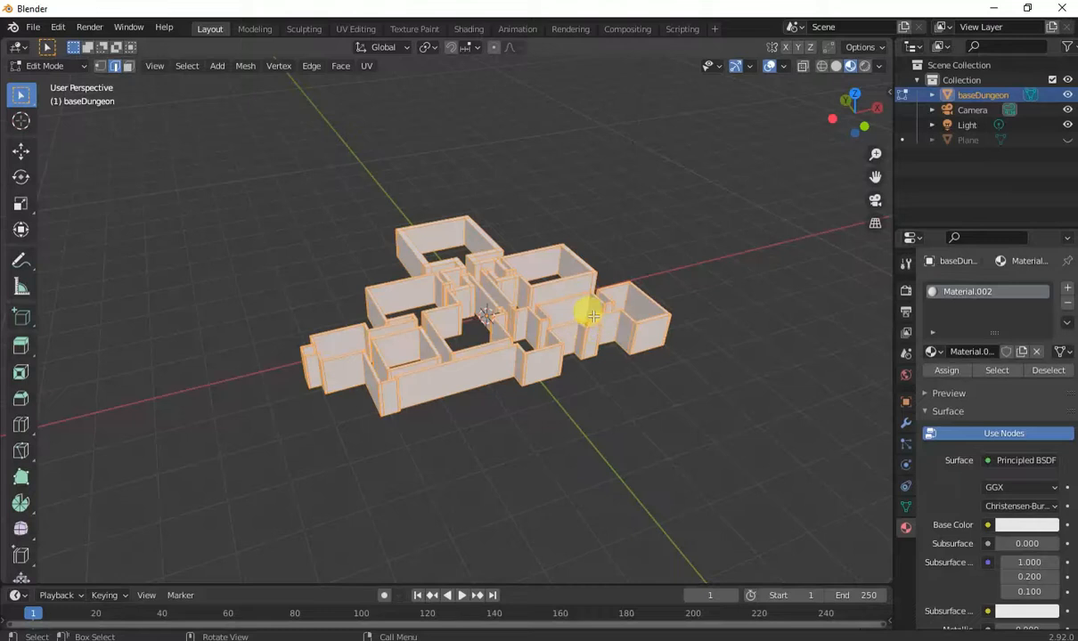
key(u)
click(547, 326)
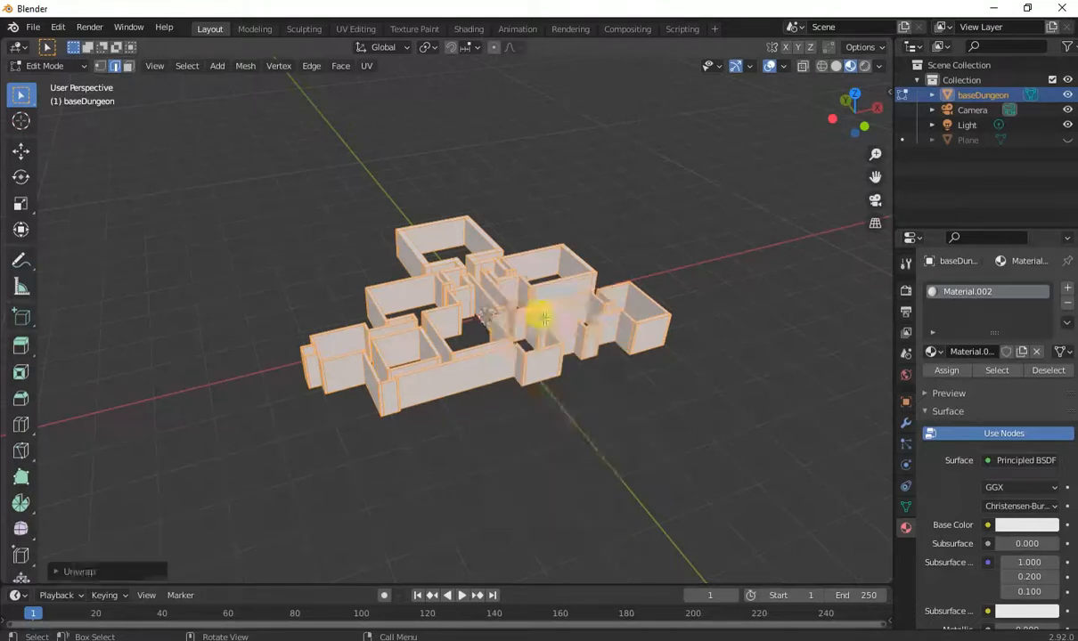
key(Tab)
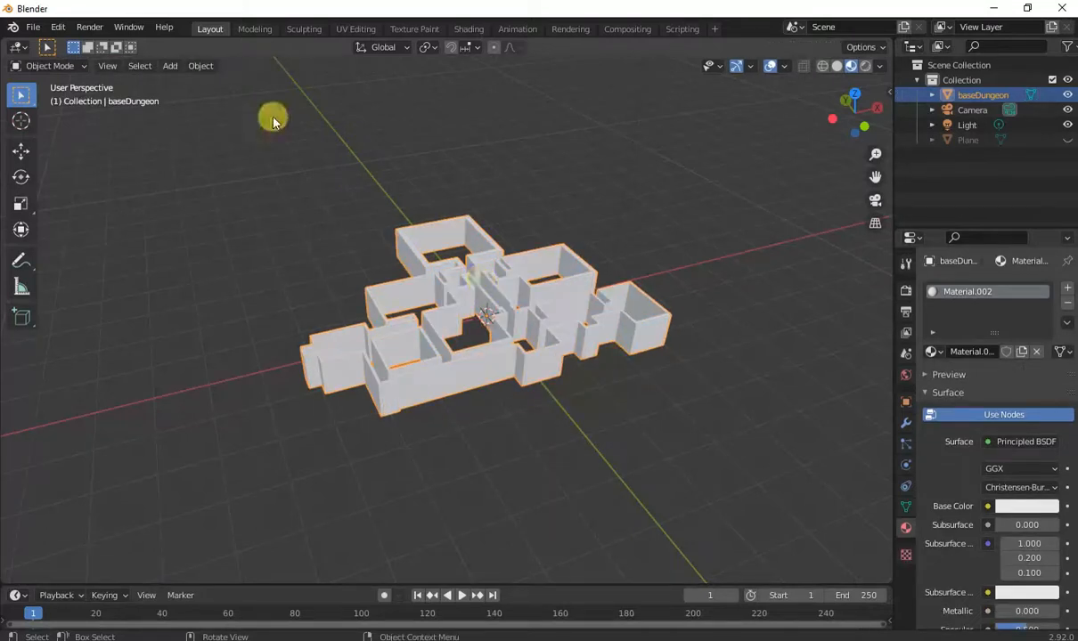
Export the dungeon again as FBX, overwriting dungeontest.fbx.
click(33, 28)
mouse_move(53, 242)
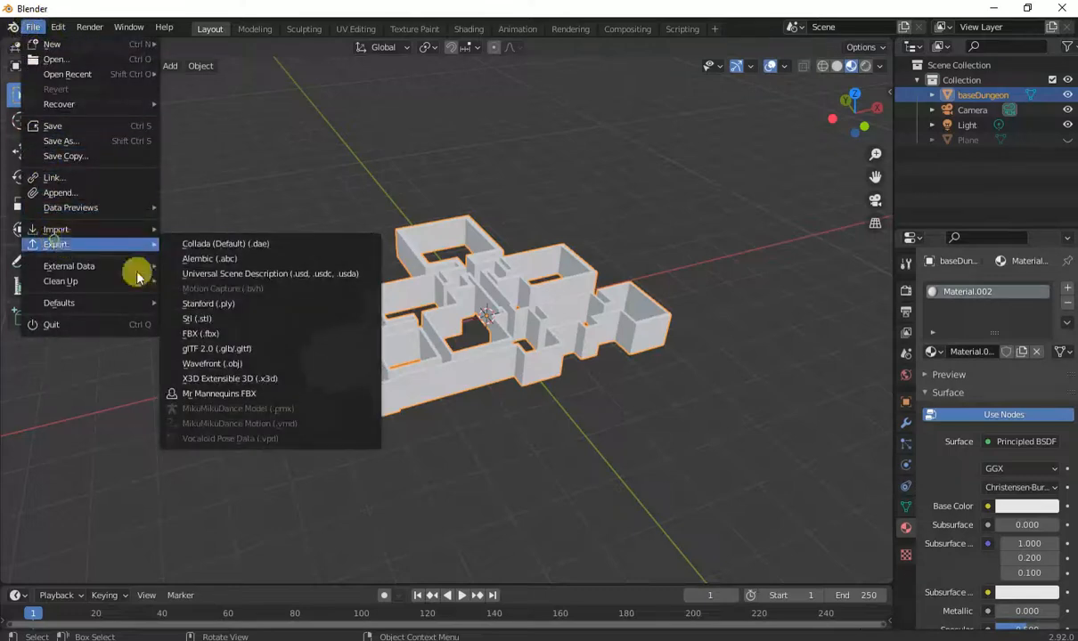
click(196, 335)
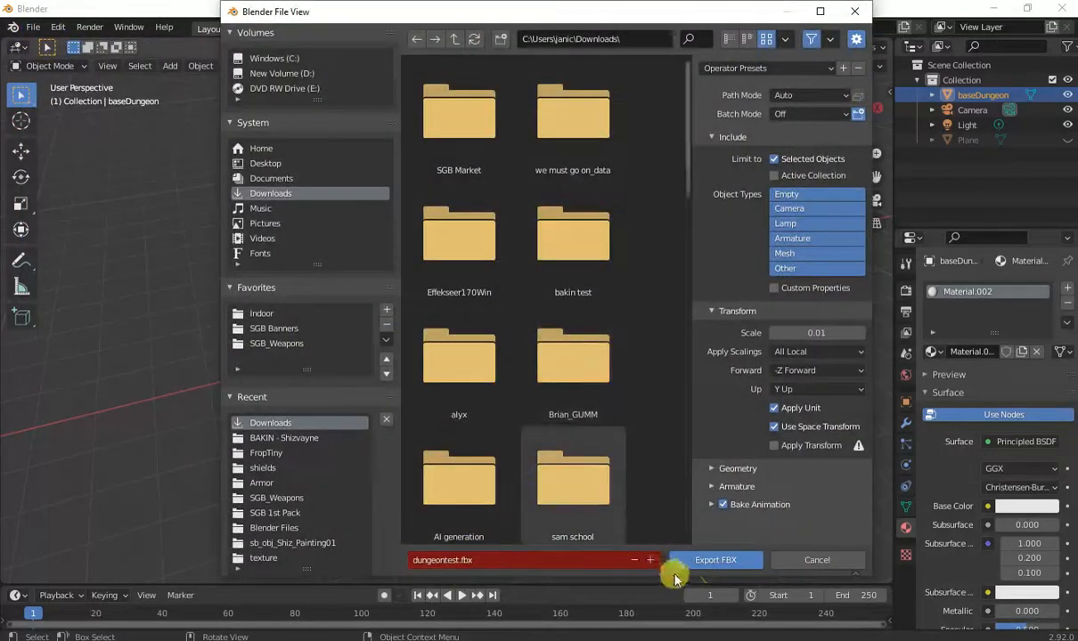
click(703, 561)
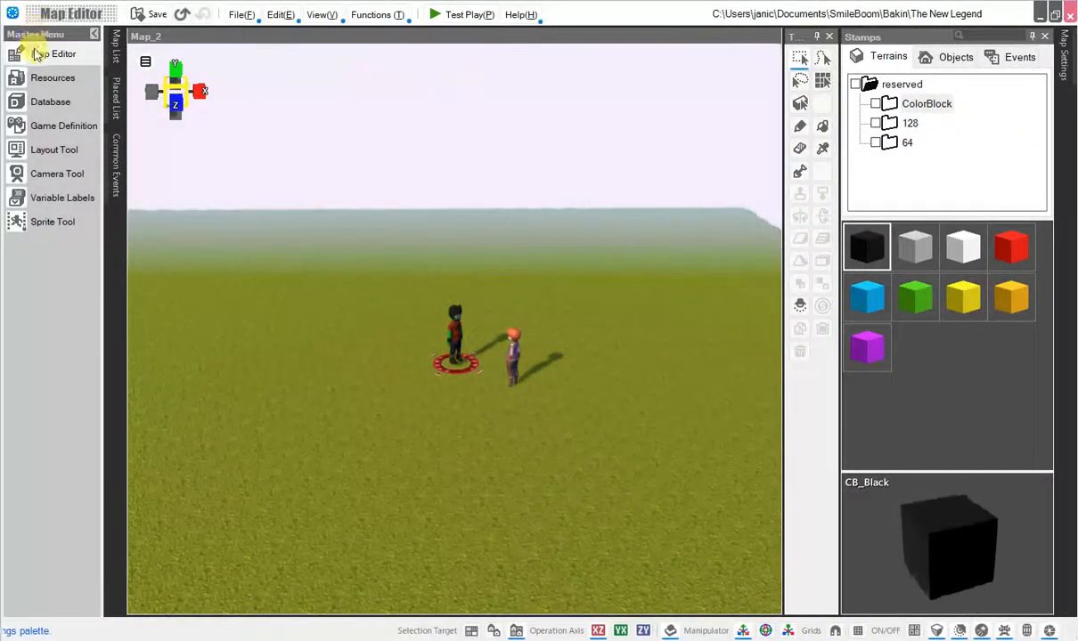
Switch to Bakin and import dungeontest.fbx as a new 3D model resource, adding all new materials.
click(49, 78)
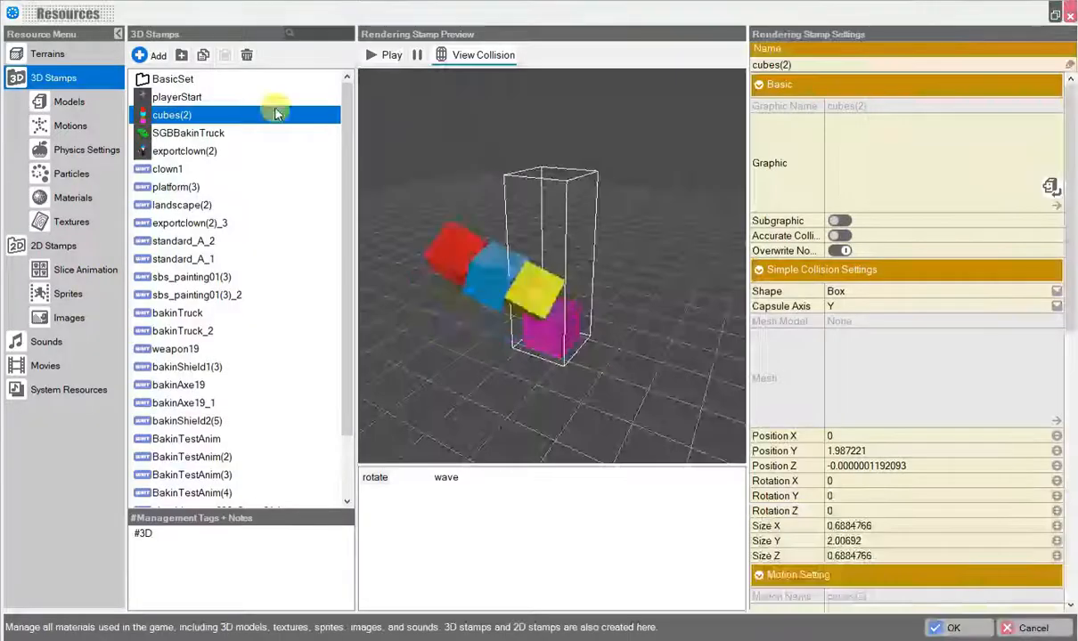
click(59, 109)
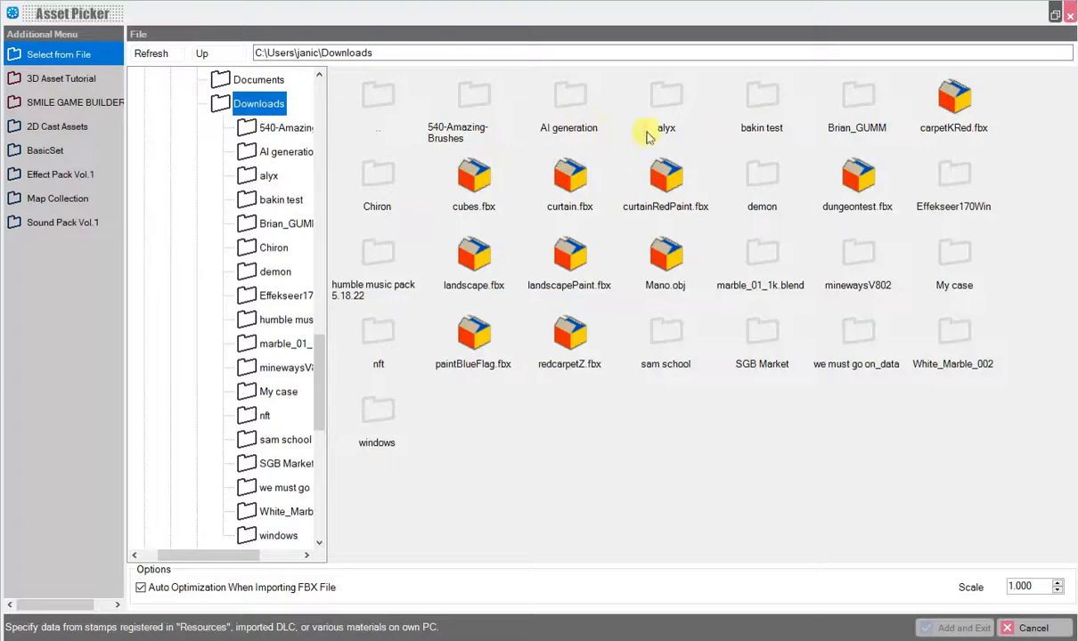
click(854, 179)
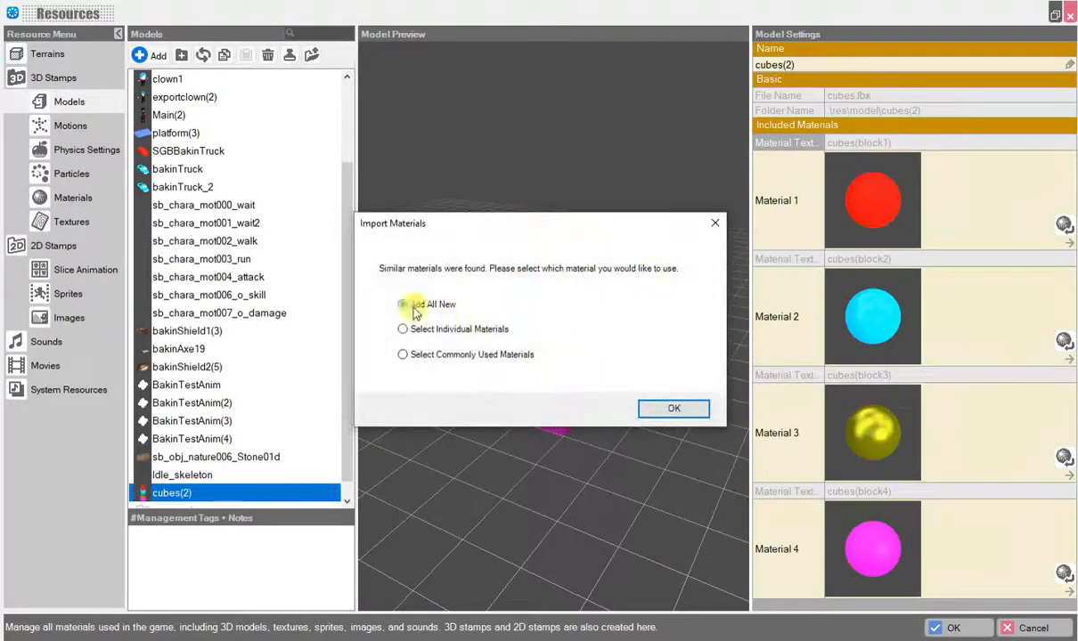
click(659, 408)
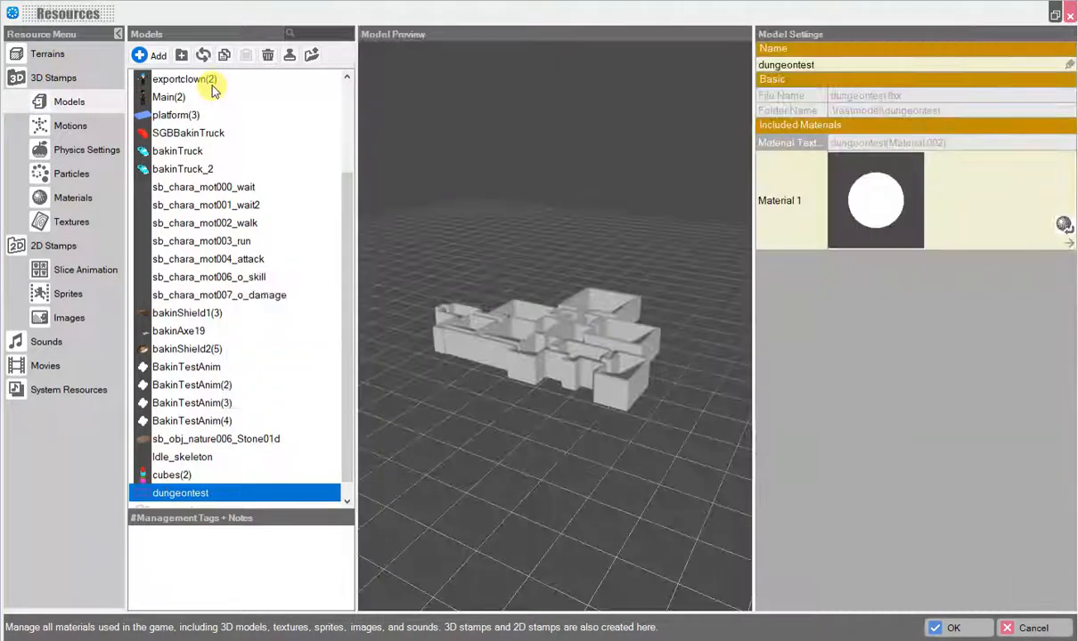
Inspect the imported dungeontest model in the preview and open its material, then close the asset picker.
right_drag(437, 360, 478, 394)
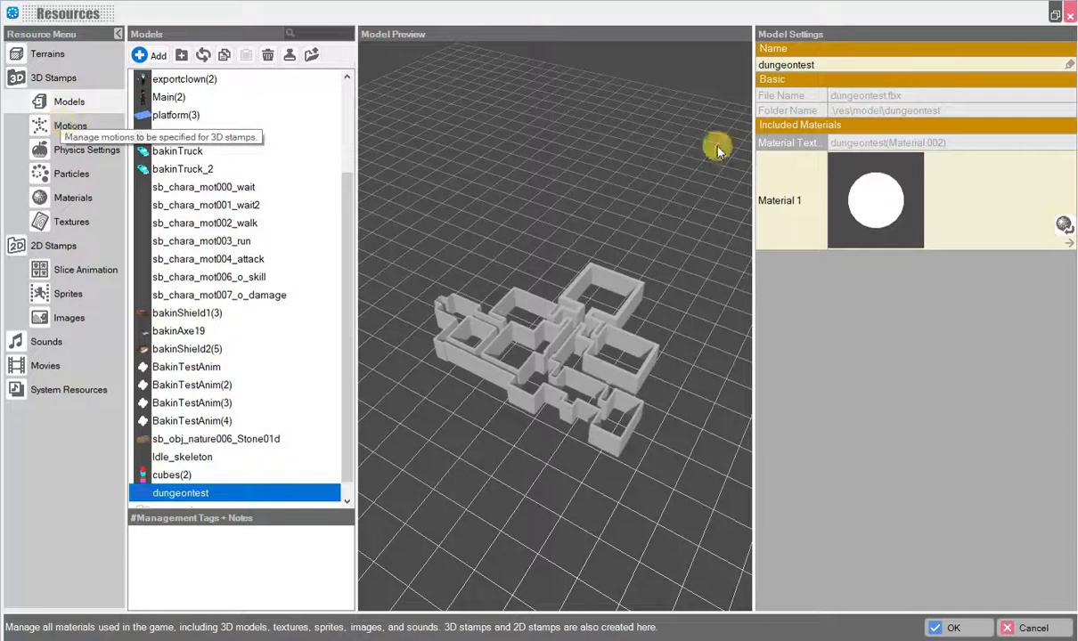
double_click(882, 174)
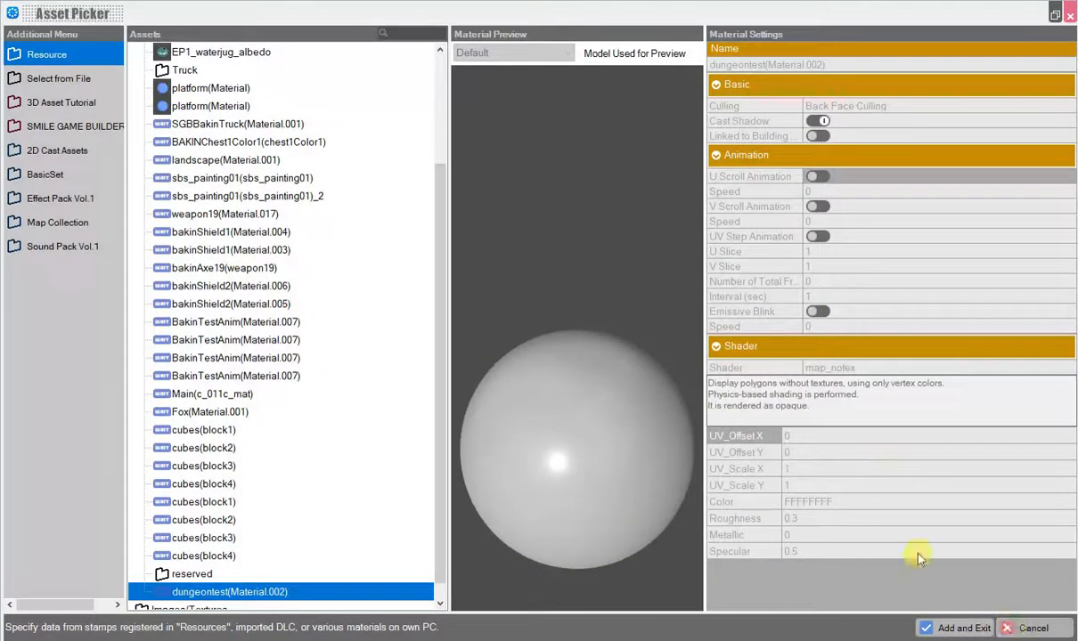
key(Escape)
Set the dungeontest(Material.002) material color to purple A84BF5FF and confirm the Resources window.
click(70, 198)
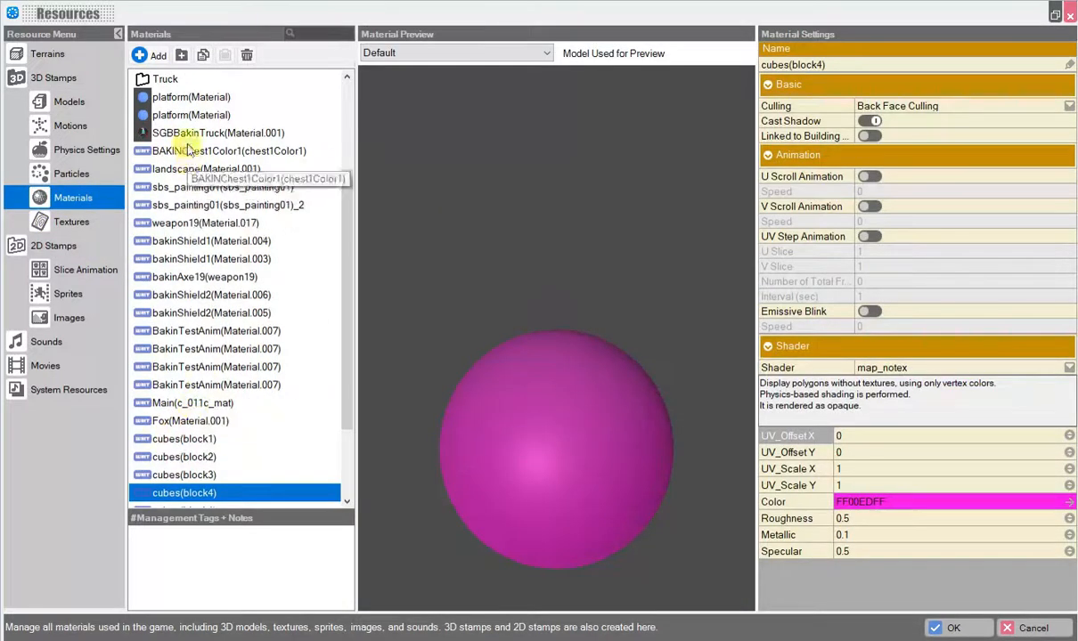
scroll(194, 342, down, 2)
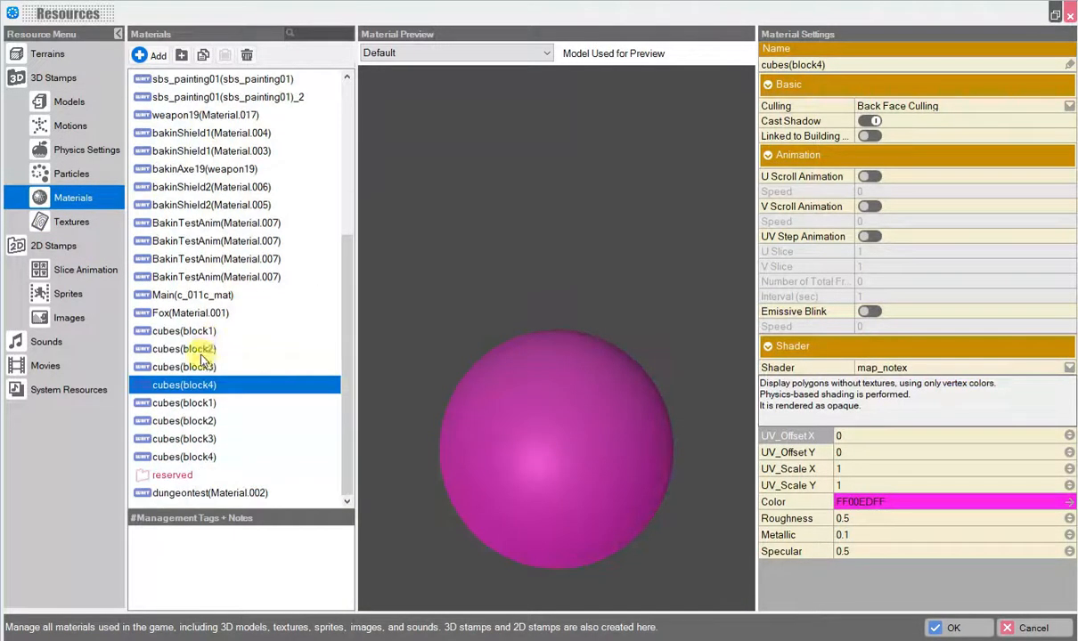
click(164, 492)
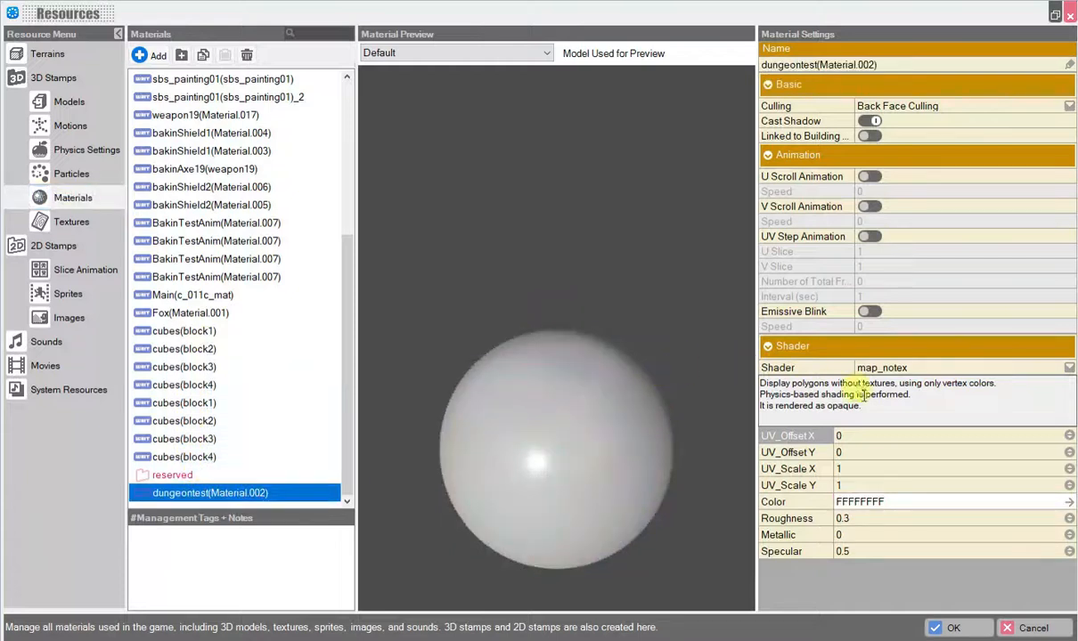
click(880, 504)
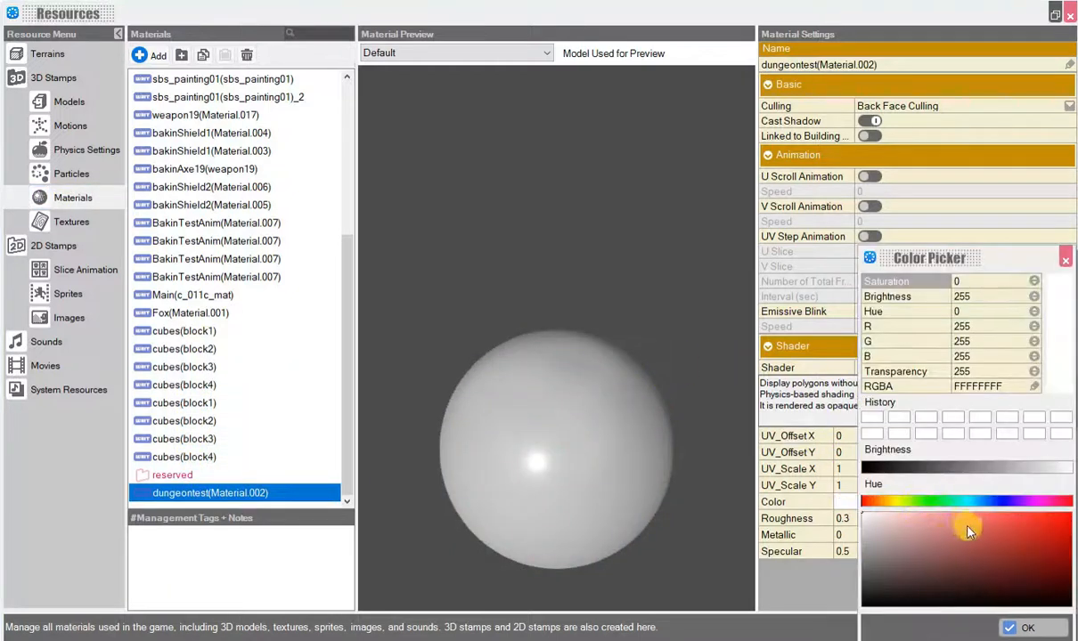
drag(970, 531, 1007, 517)
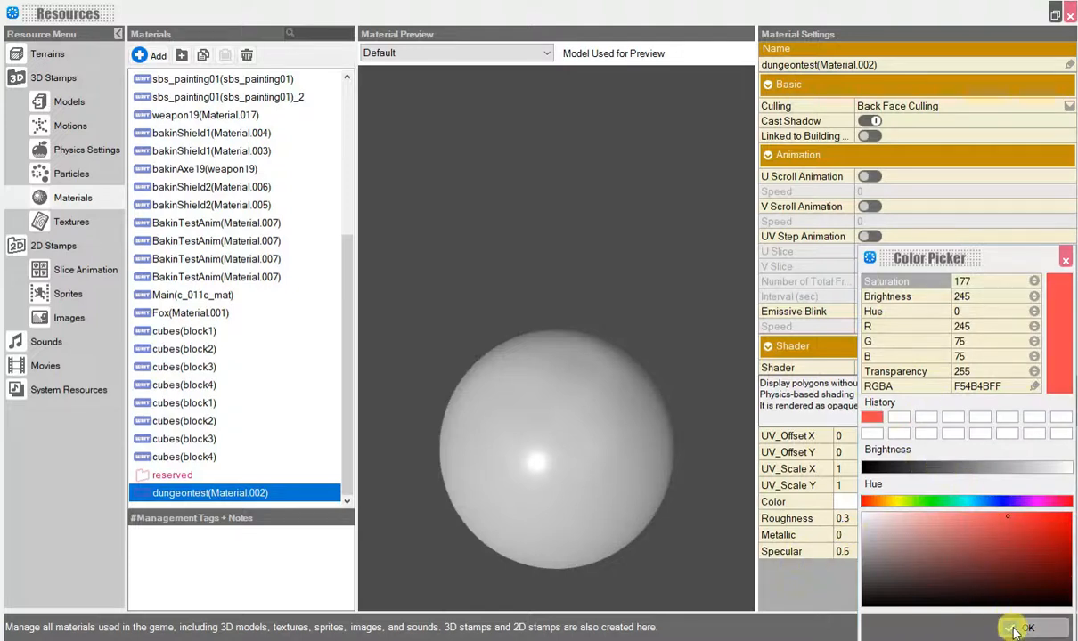
drag(917, 502, 1023, 519)
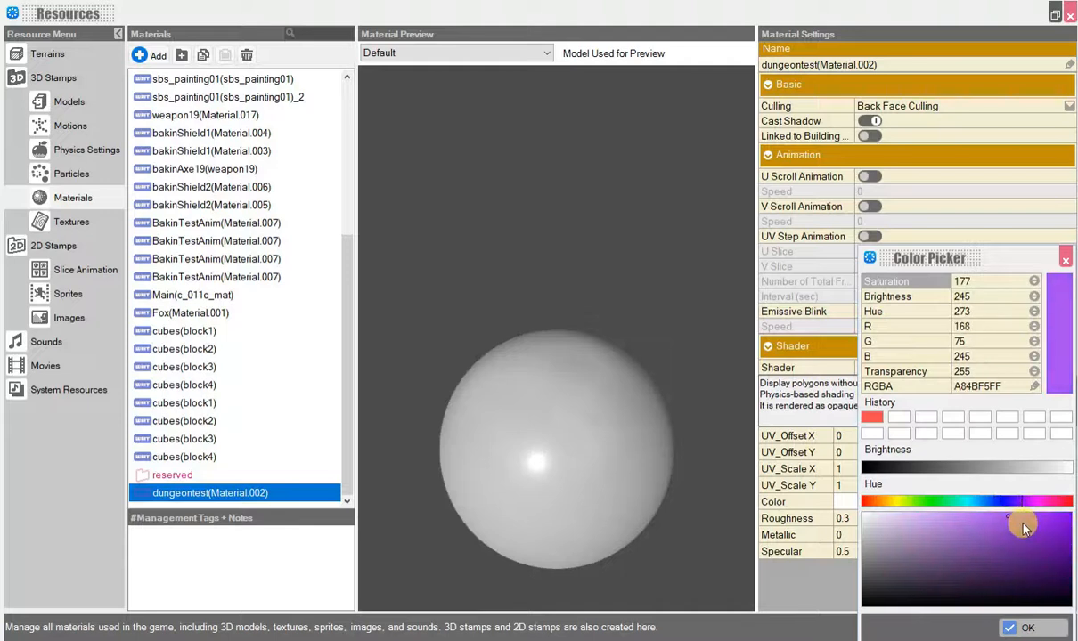
click(1024, 628)
click(877, 502)
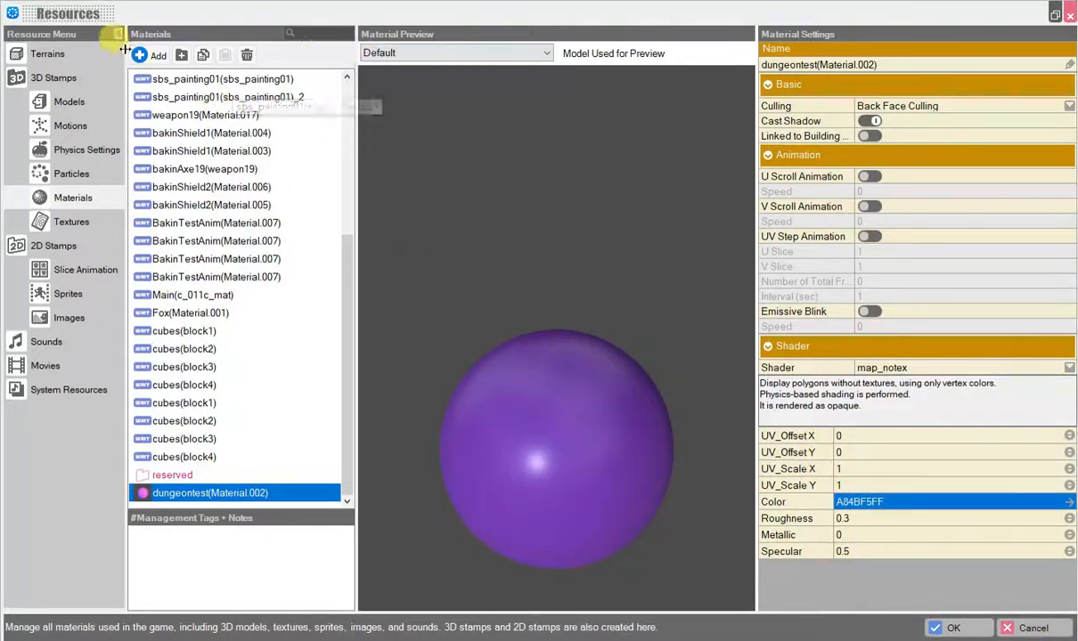
click(943, 629)
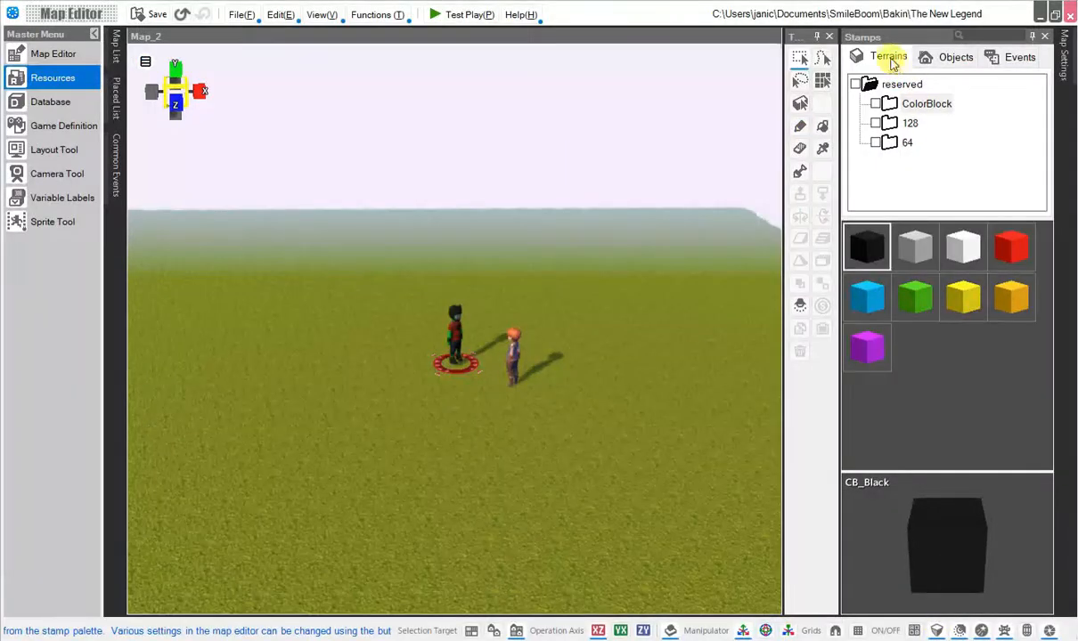
Place the dungeontest object stamp from the Uncategorized objects onto the map.
click(902, 143)
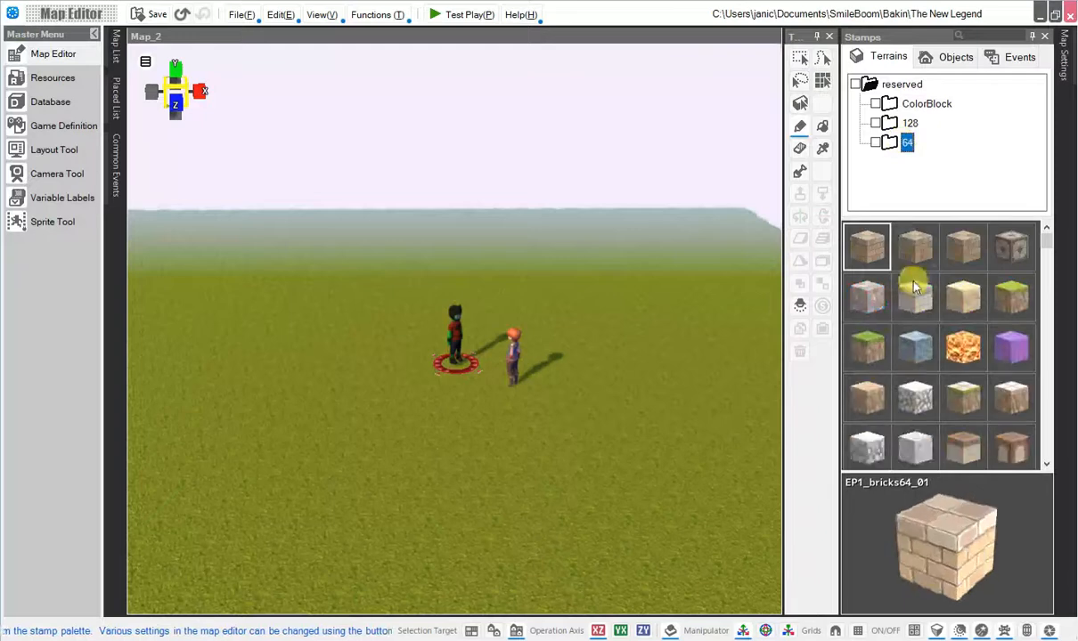
click(933, 62)
click(904, 144)
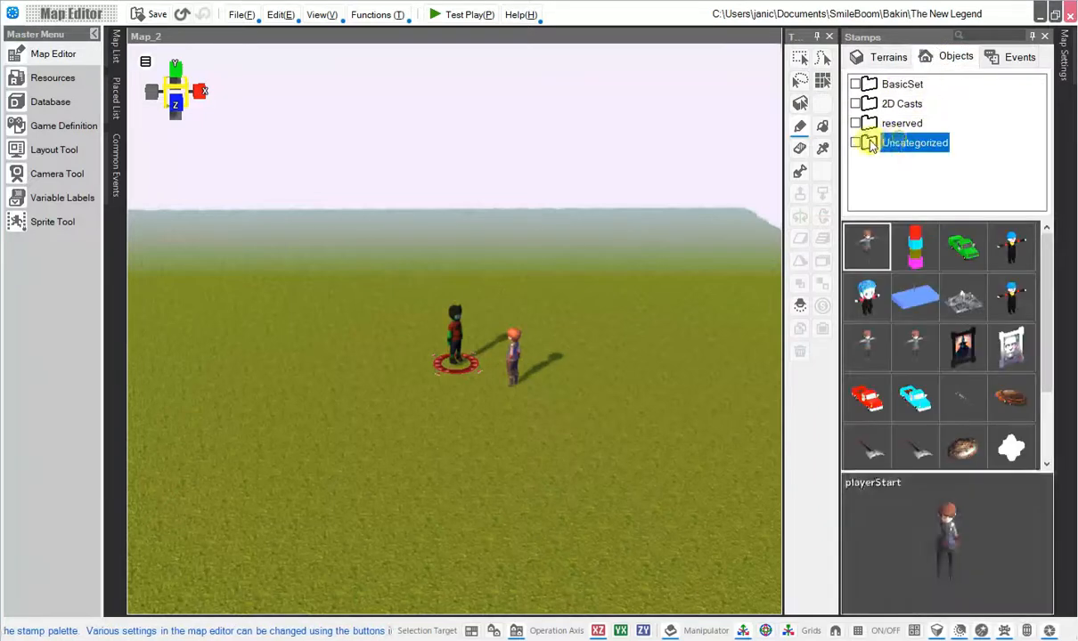
scroll(932, 340, down, 2)
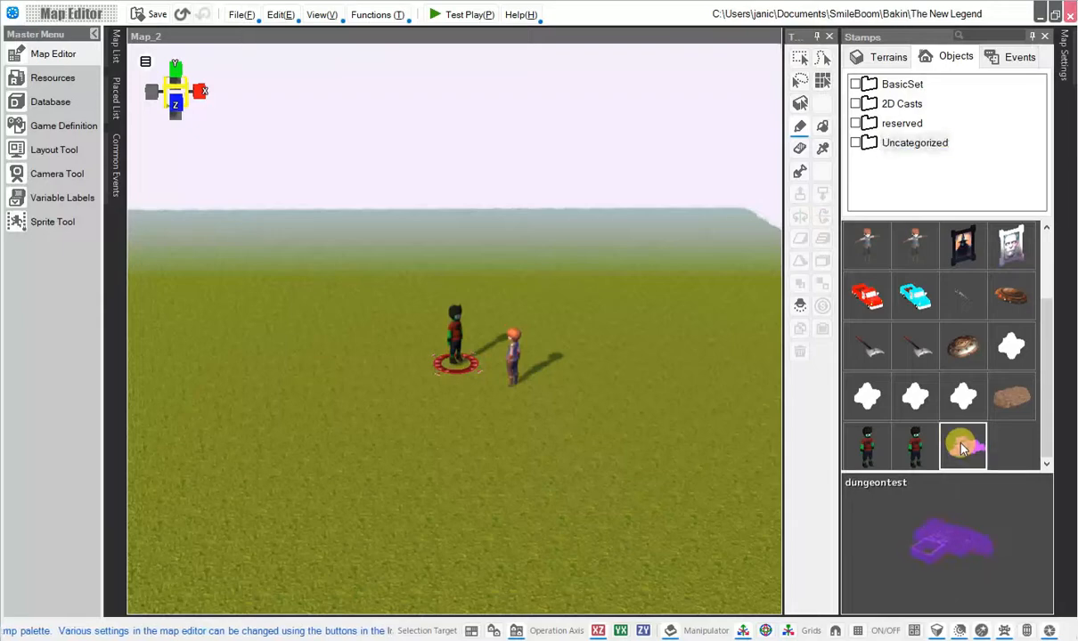
click(274, 383)
right_drag(321, 392, 619, 69)
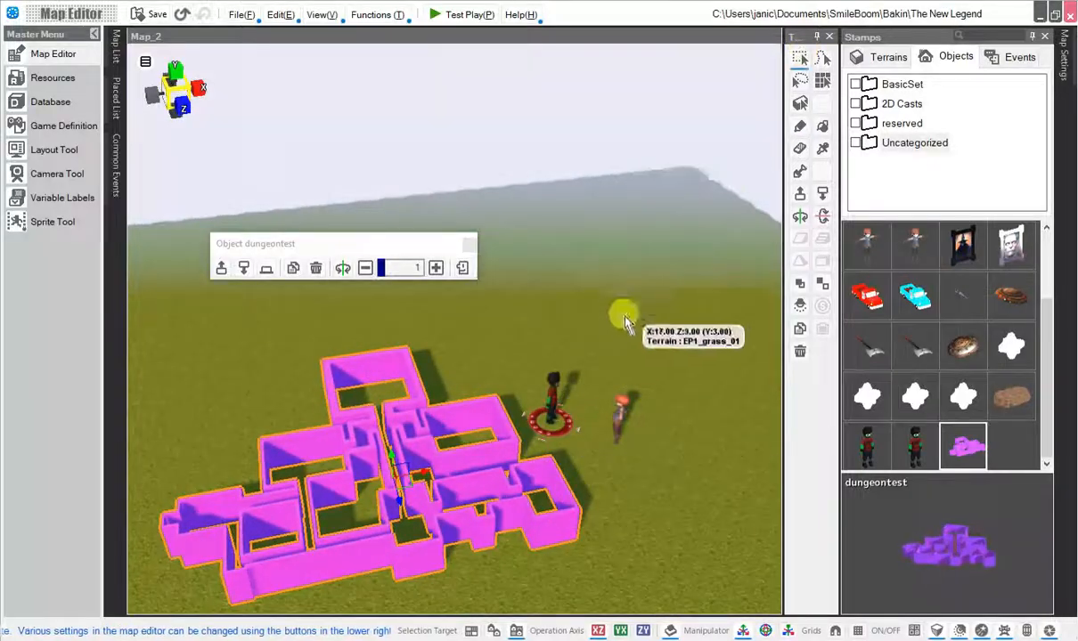
Scale the placed dungeontest object up to 3.8.
scroll(623, 323, down, 10)
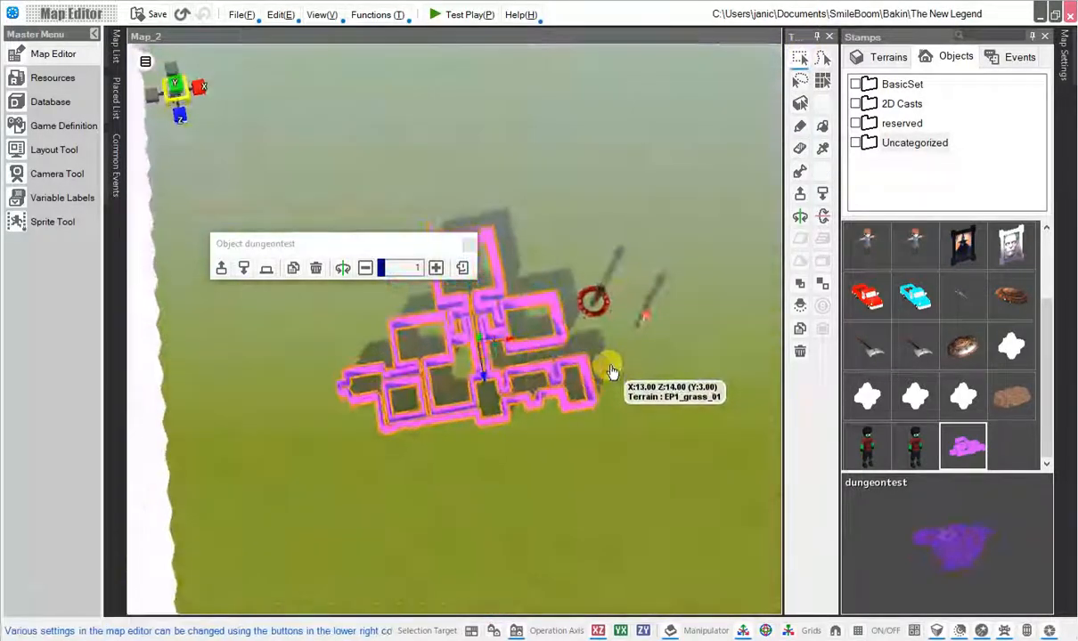
scroll(611, 373, up, 5)
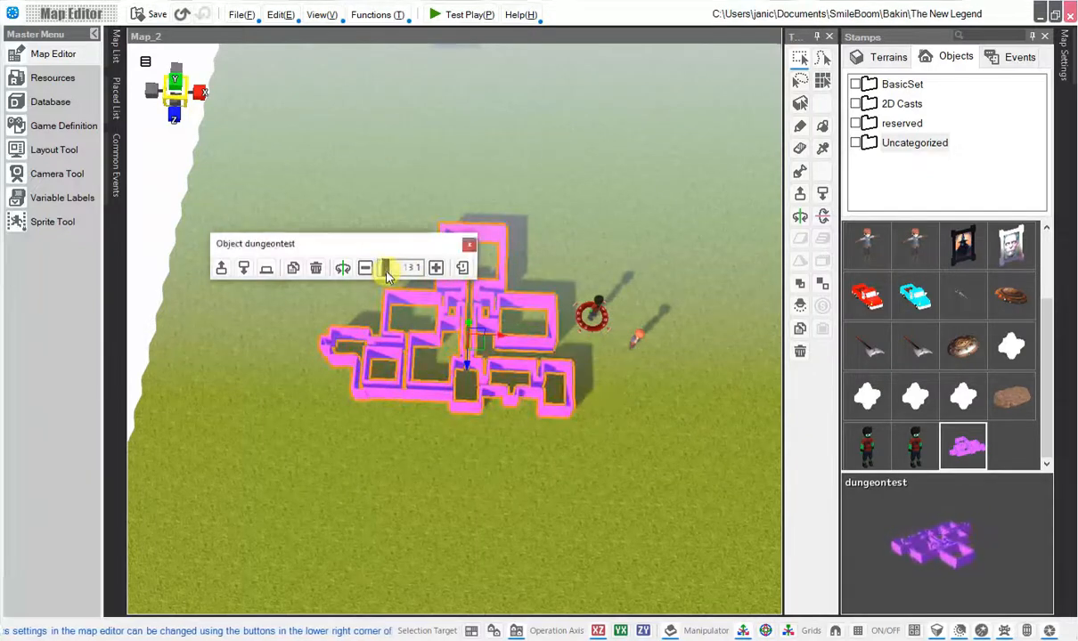
drag(386, 276, 383, 278)
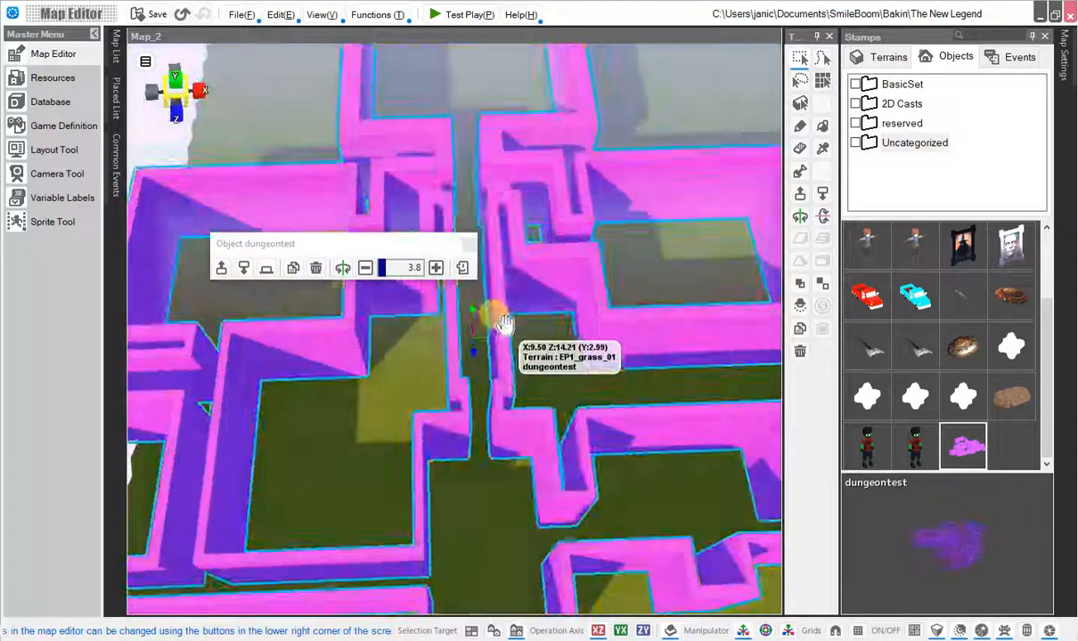
Move the start point inside the dungeon's rooms.
right_drag(592, 303, 533, 405)
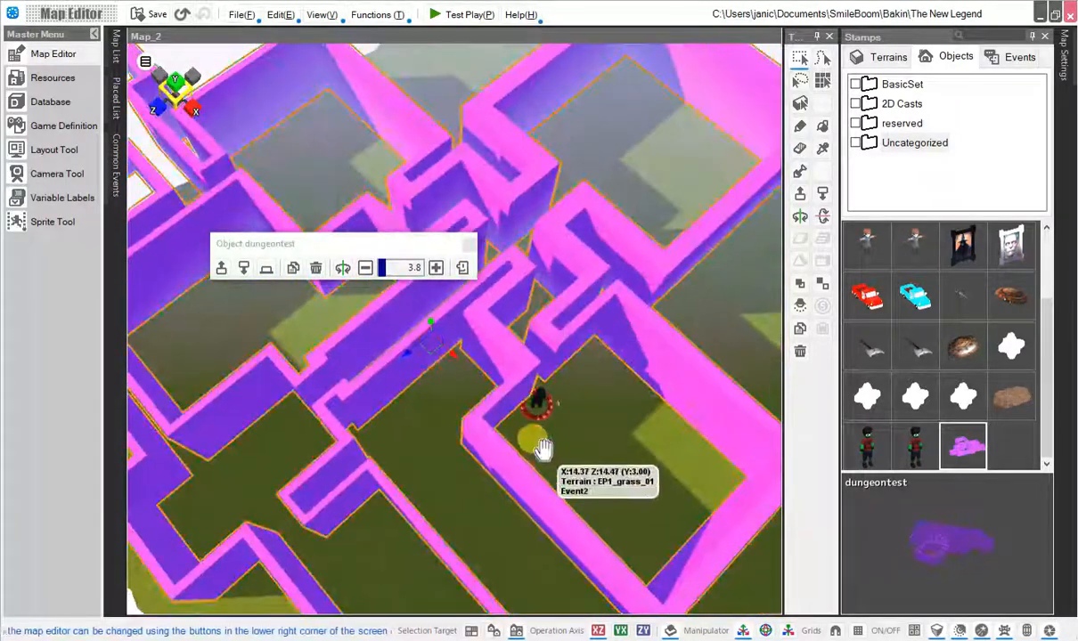
click(544, 451)
click(545, 415)
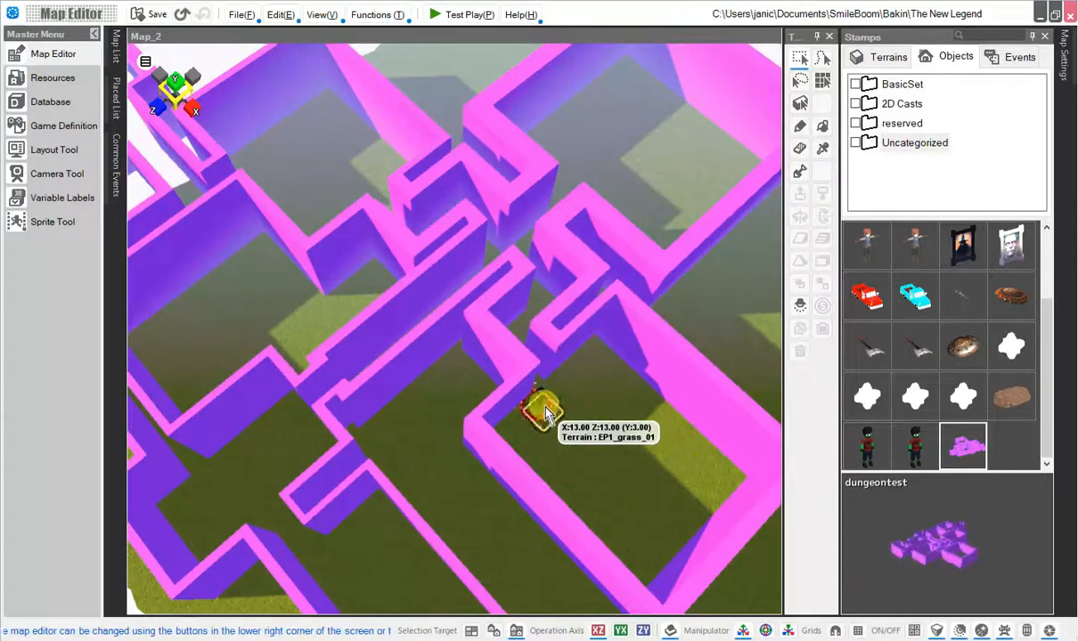
drag(539, 399, 601, 212)
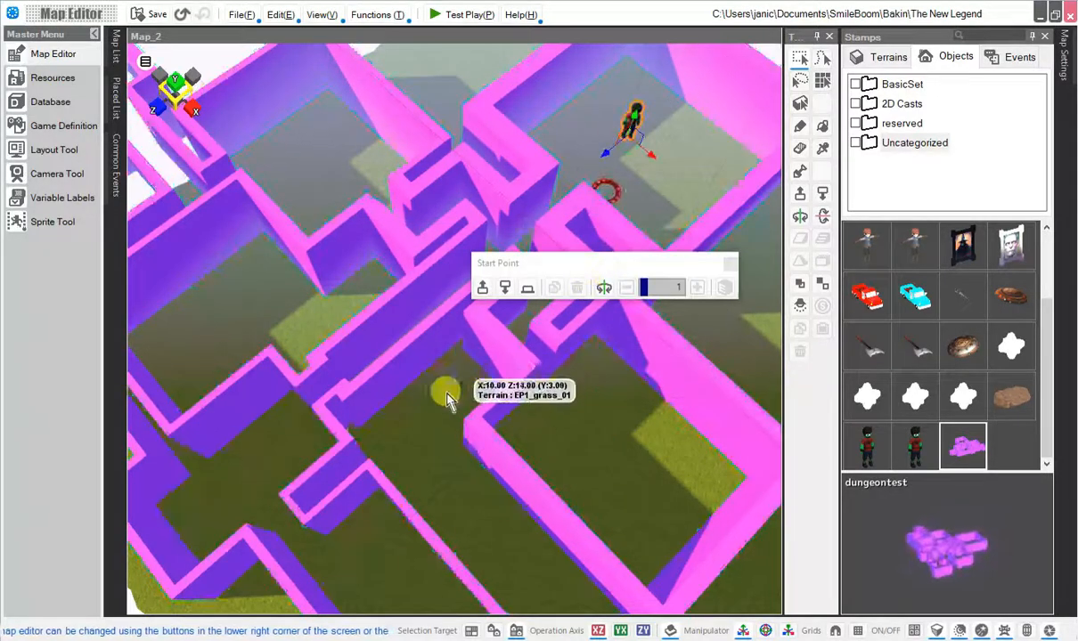
right_drag(445, 422, 514, 326)
drag(512, 354, 483, 389)
scroll(492, 374, down, 5)
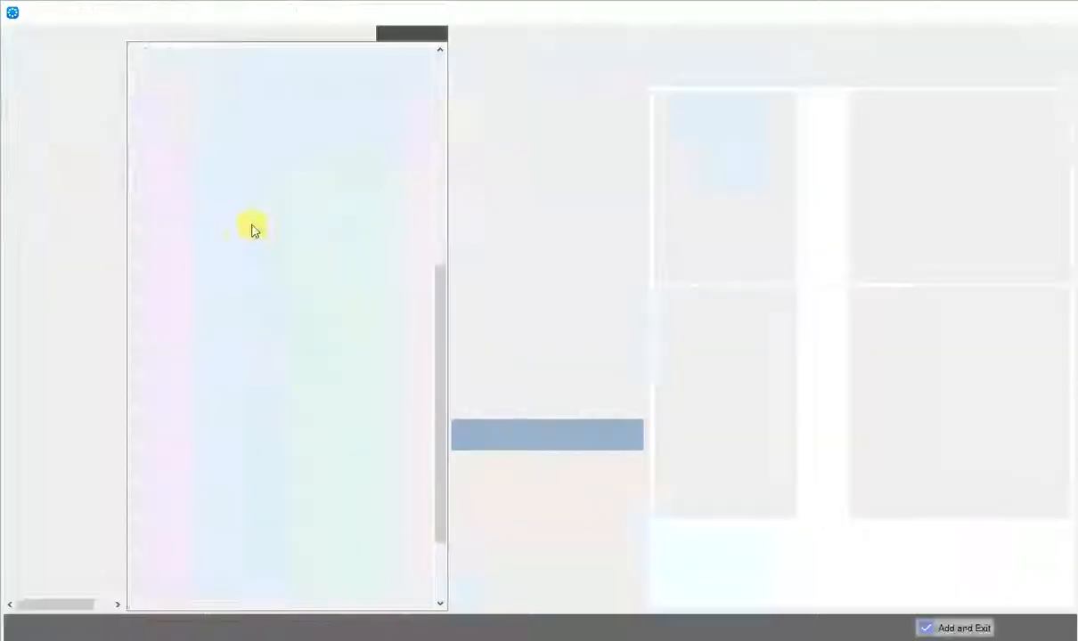
Pick the playerStart cast in the asset picker and add it.
scroll(215, 490, down, 2)
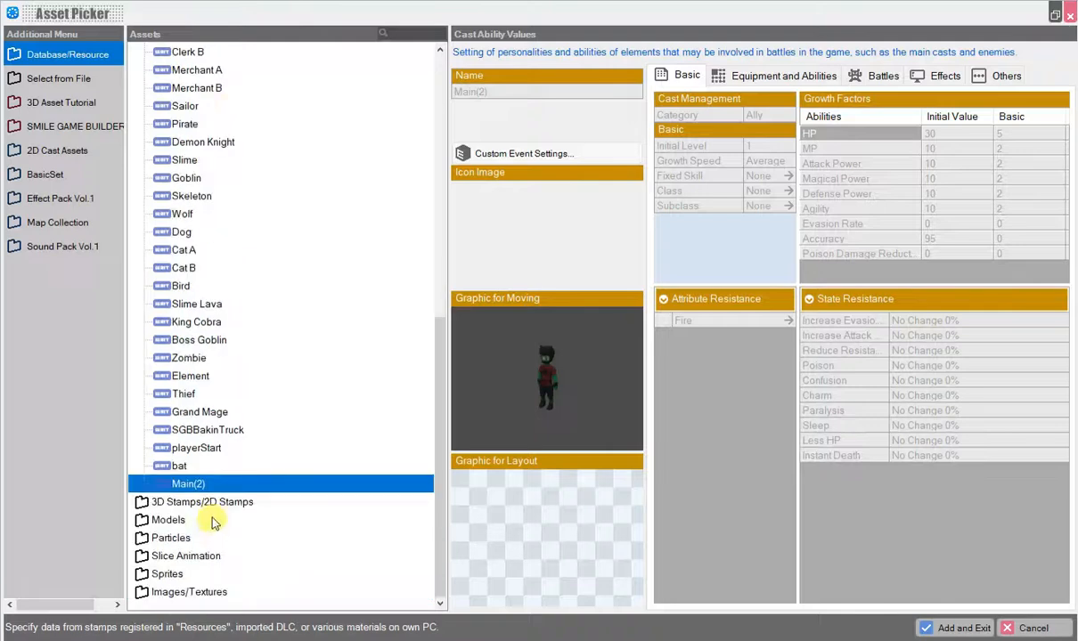
scroll(226, 457, up, 10)
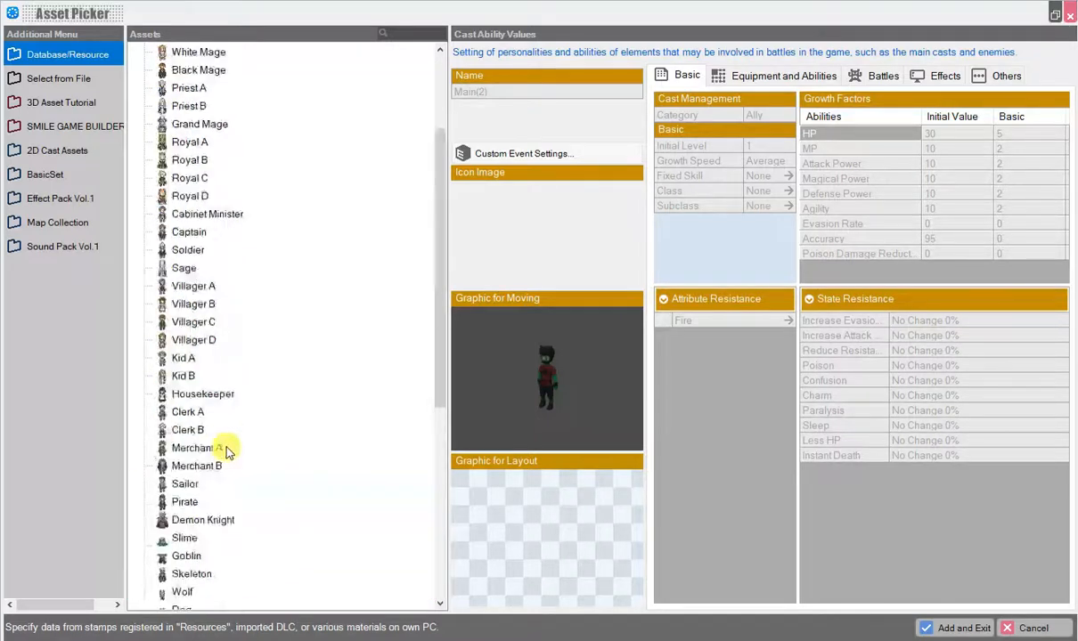
scroll(209, 356, down, 10)
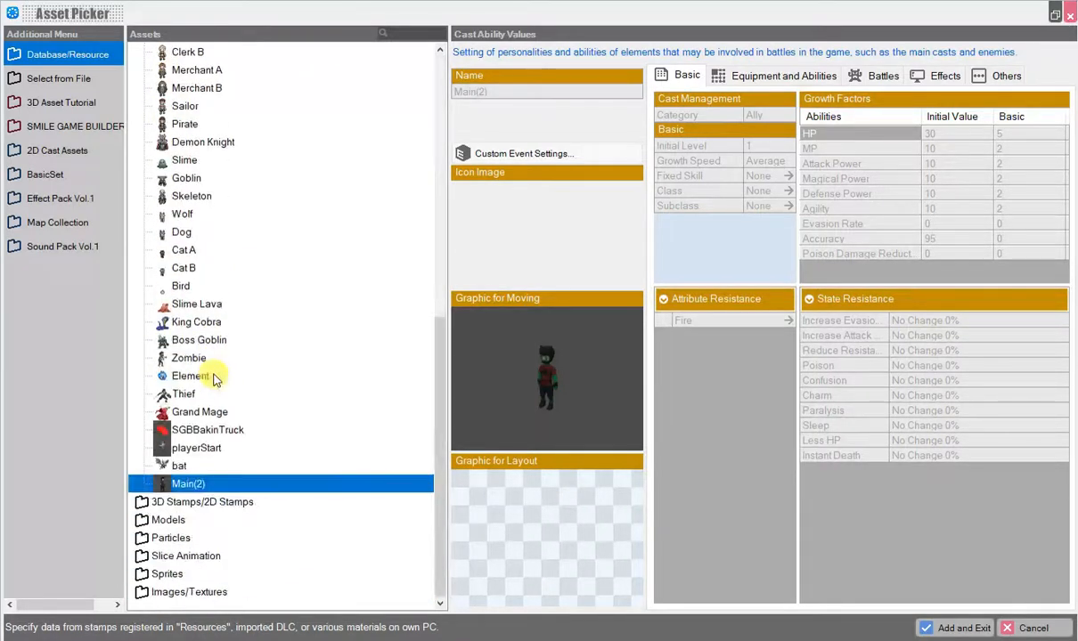
click(201, 449)
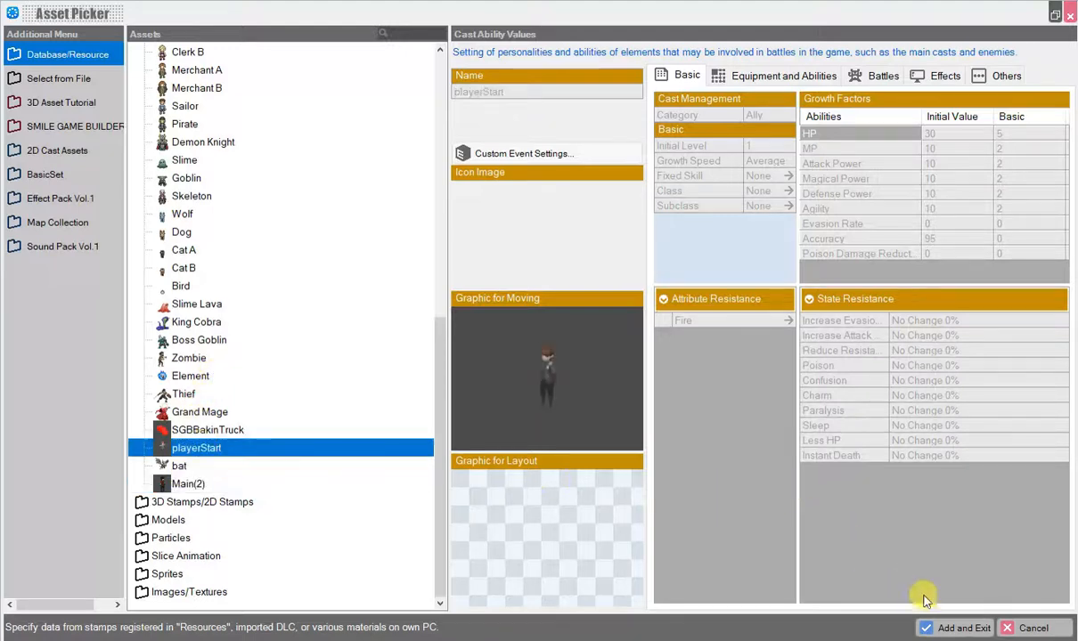
click(962, 628)
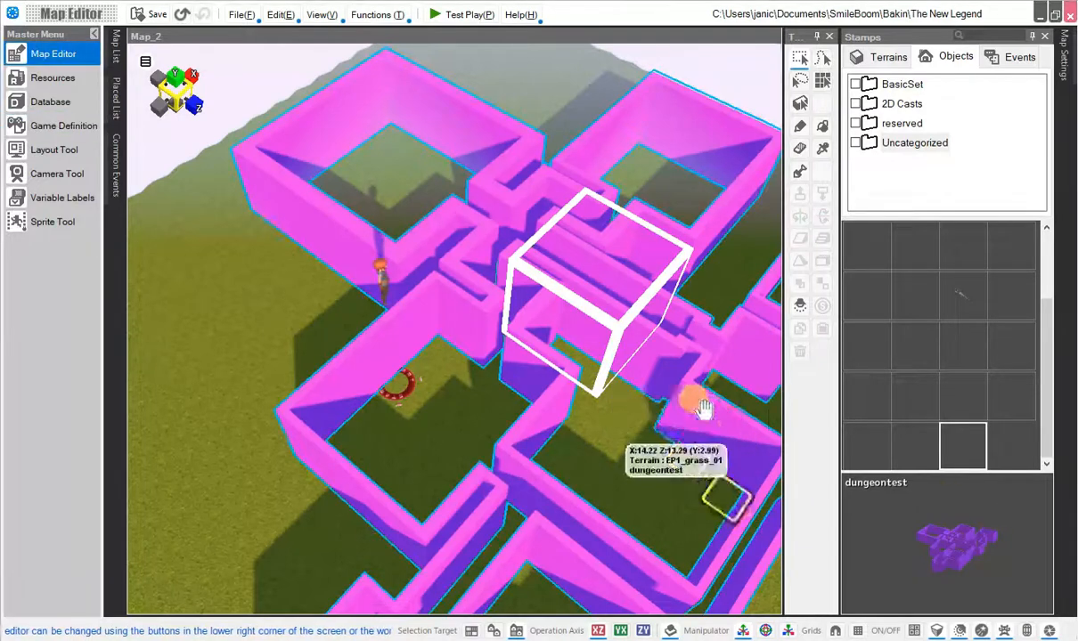
Test-play the map, walk the character through the dungeon, and close the player.
click(456, 15)
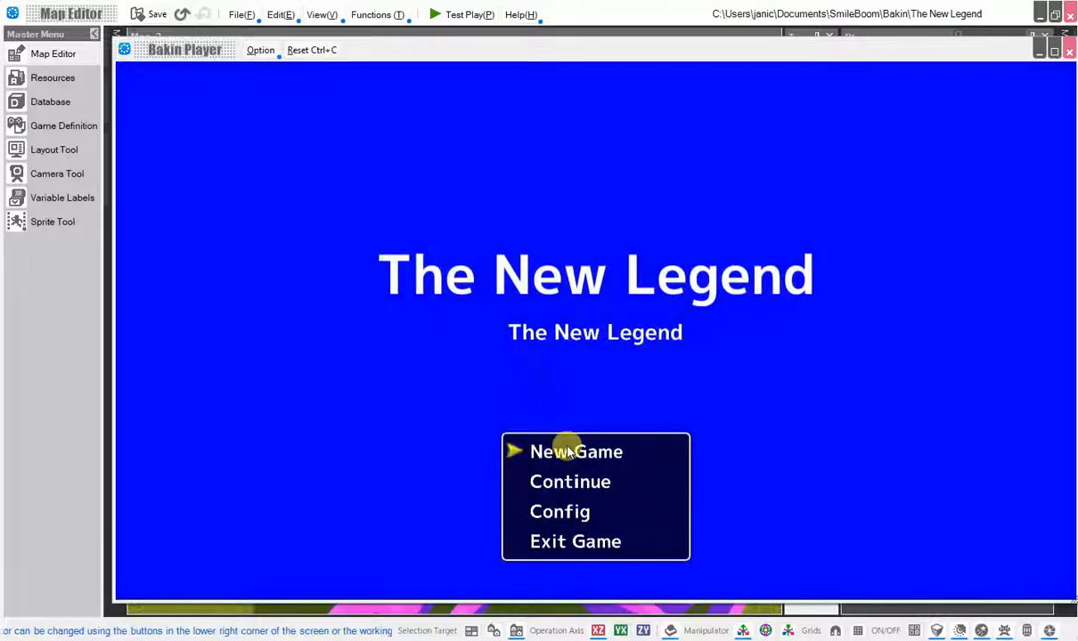
click(567, 453)
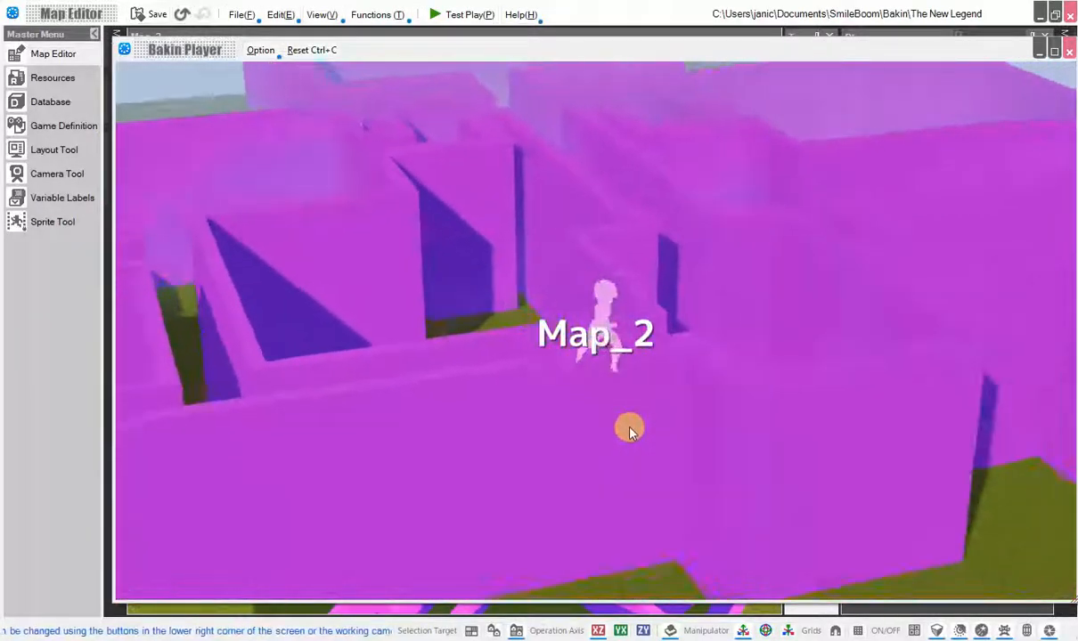
key(Left)
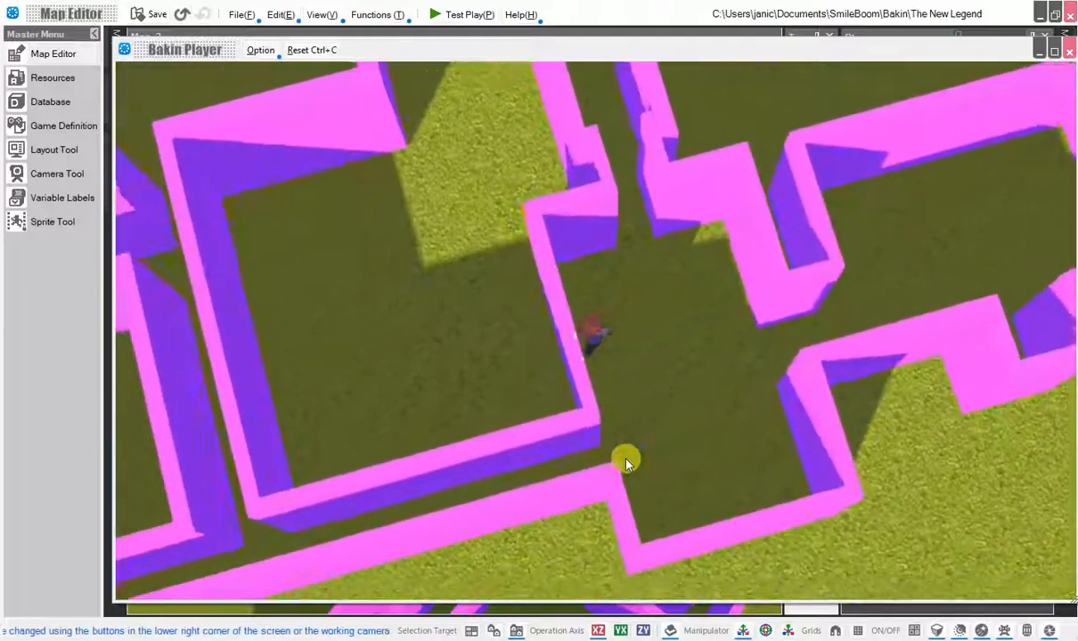
key(Down)
key(w)
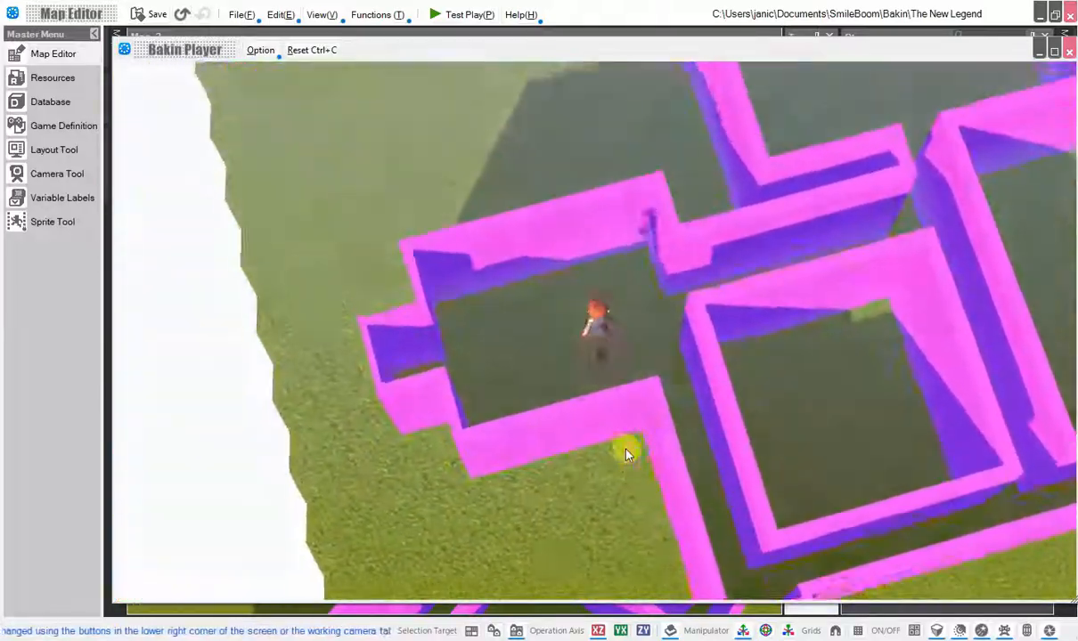
key(d)
mouse_move(625, 450)
mouse_down()
mouse_move(668, 252)
mouse_move(656, 96)
mouse_up()
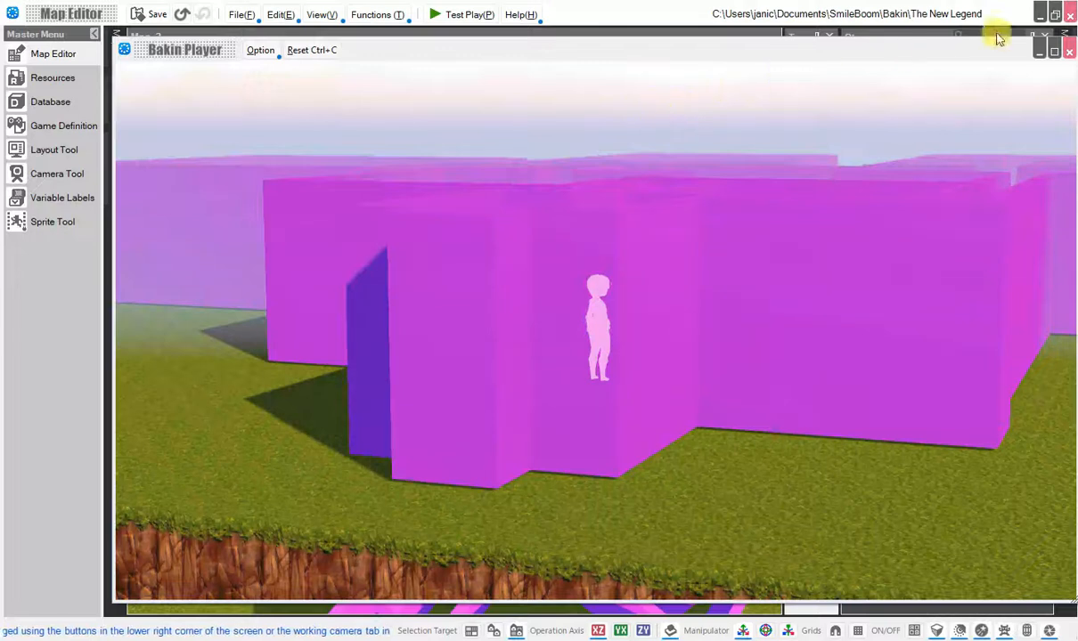
click(1069, 52)
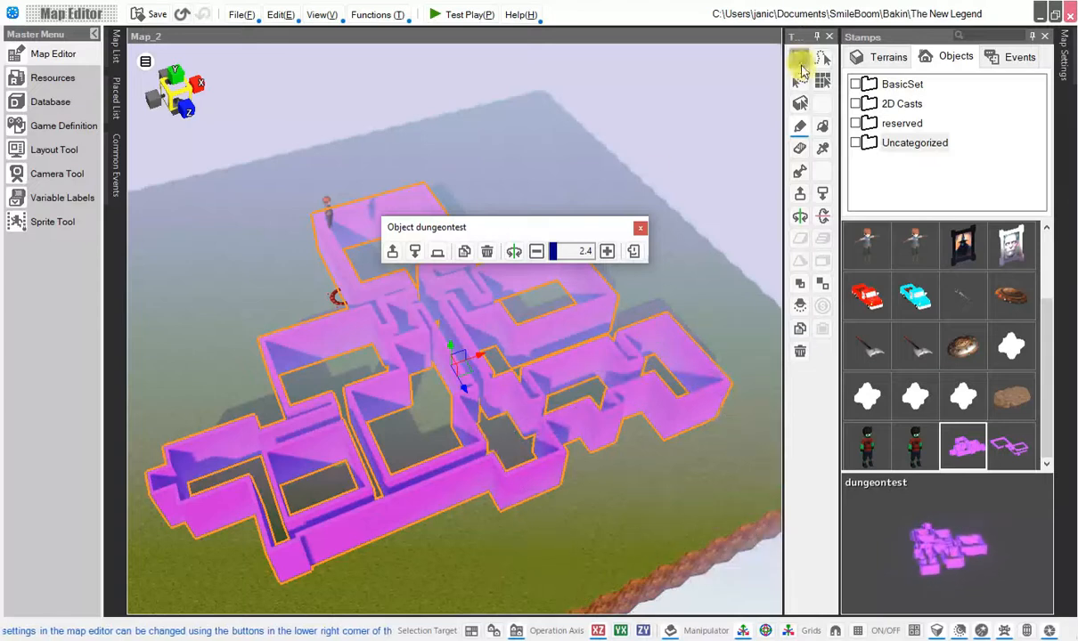
In Resources, set the dungeontest 3D stamp's physics setting to the dungeontest model and confirm.
click(800, 64)
click(443, 180)
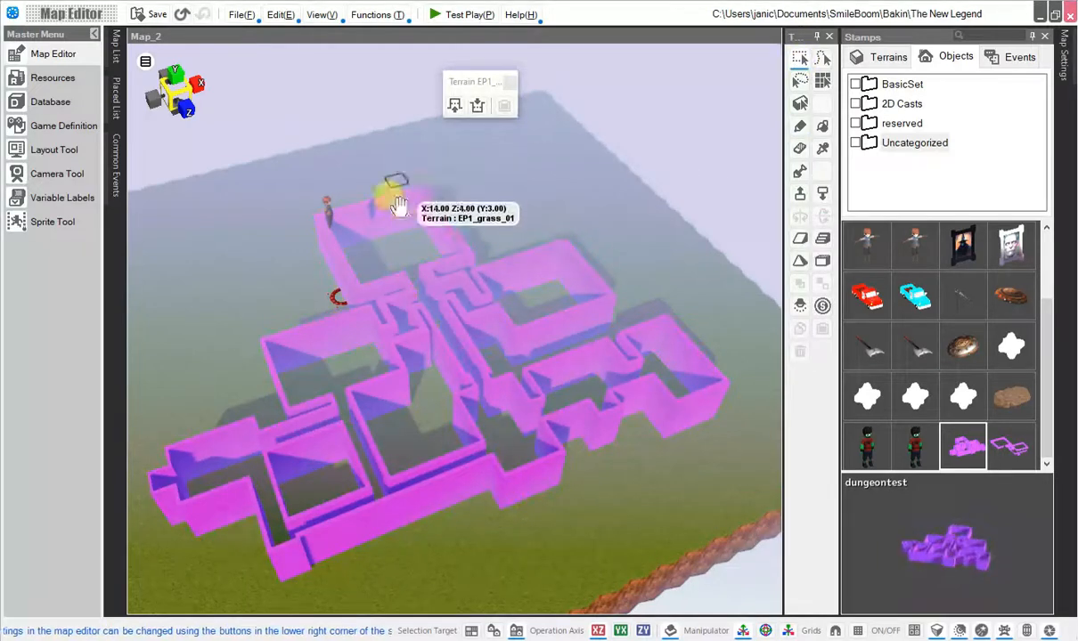
click(53, 78)
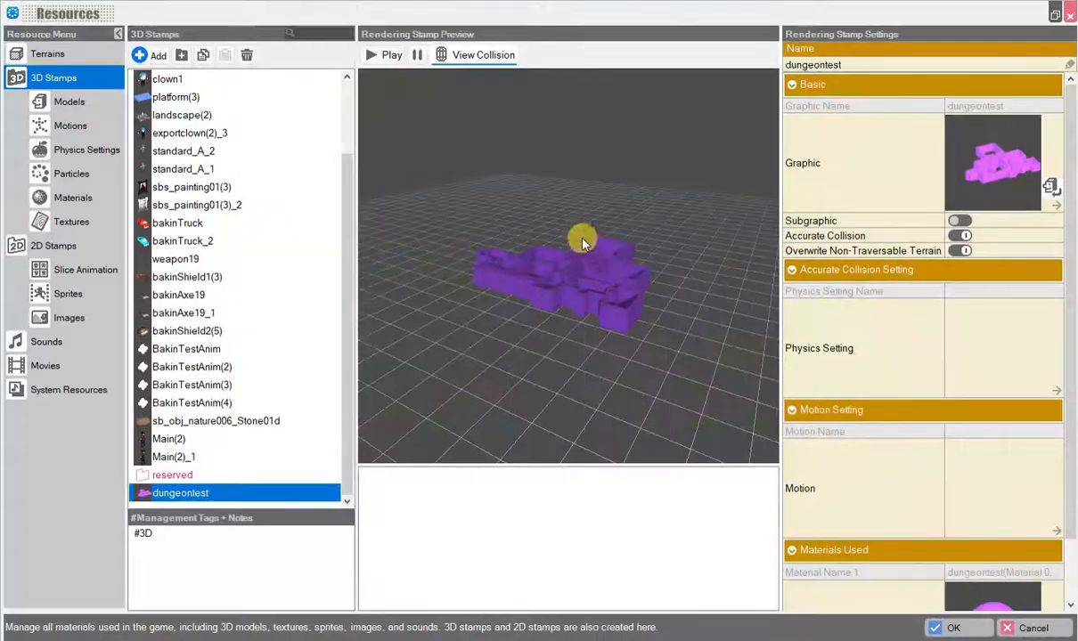
right_drag(583, 242, 583, 303)
click(980, 333)
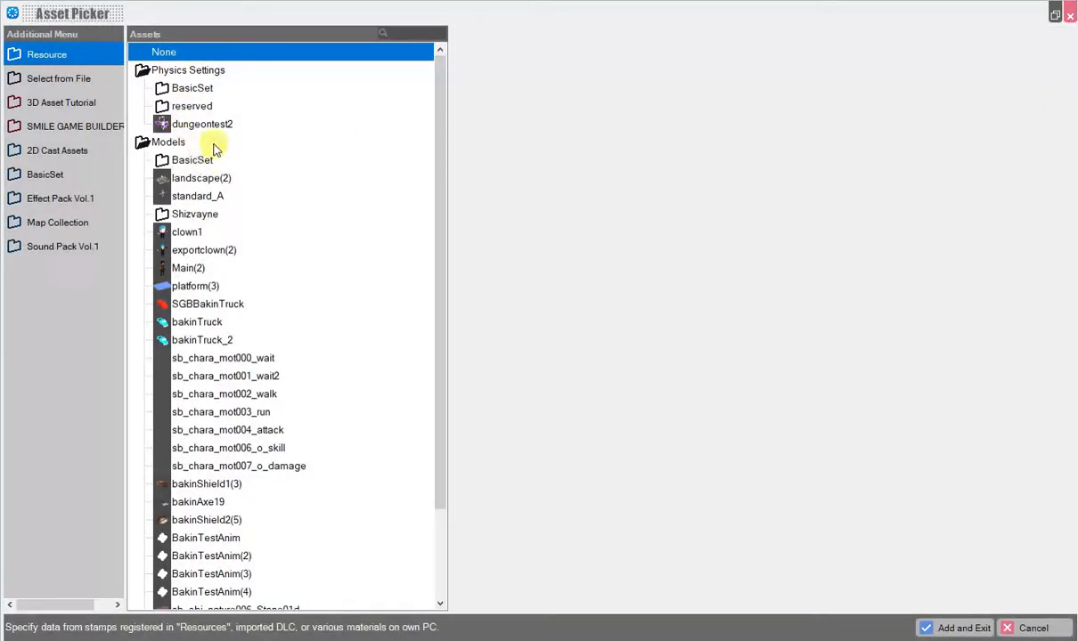
click(211, 126)
scroll(229, 326, down, 2)
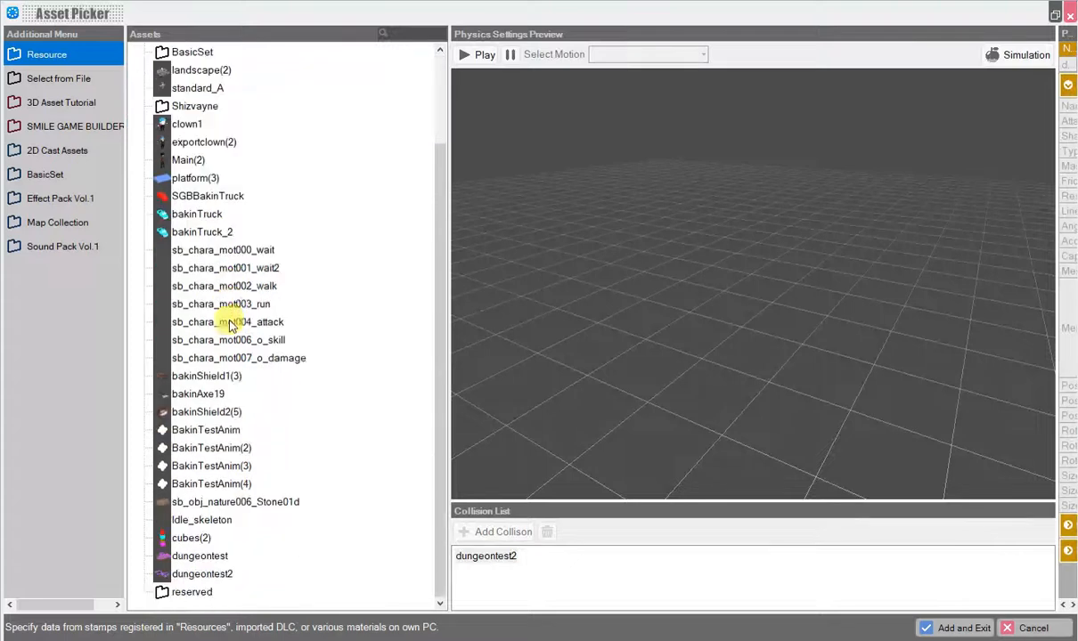
click(207, 555)
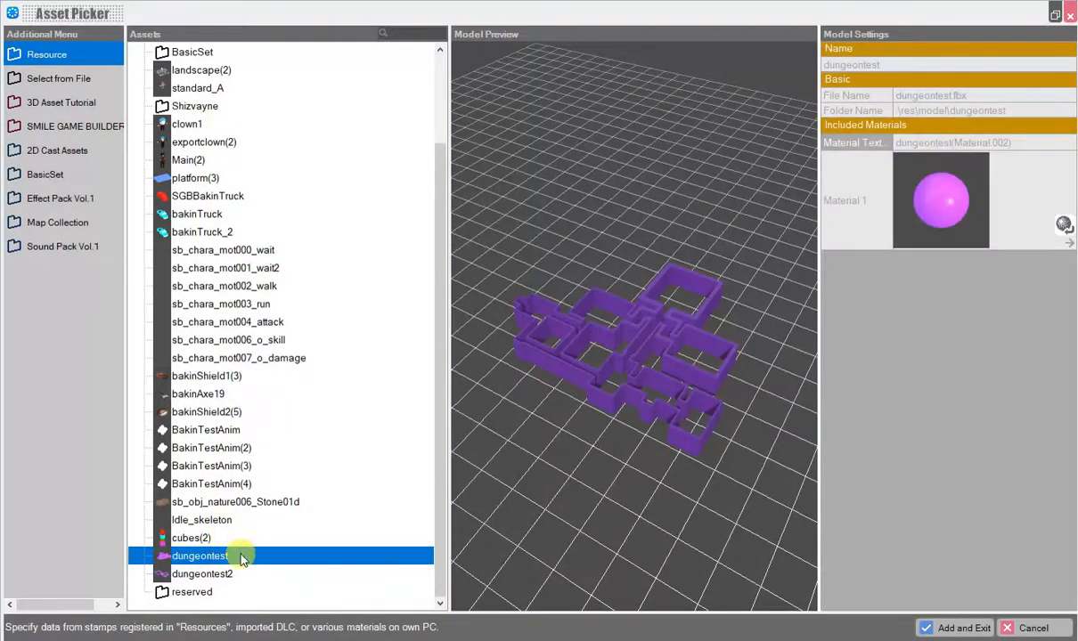
double_click(240, 555)
drag(603, 379, 656, 361)
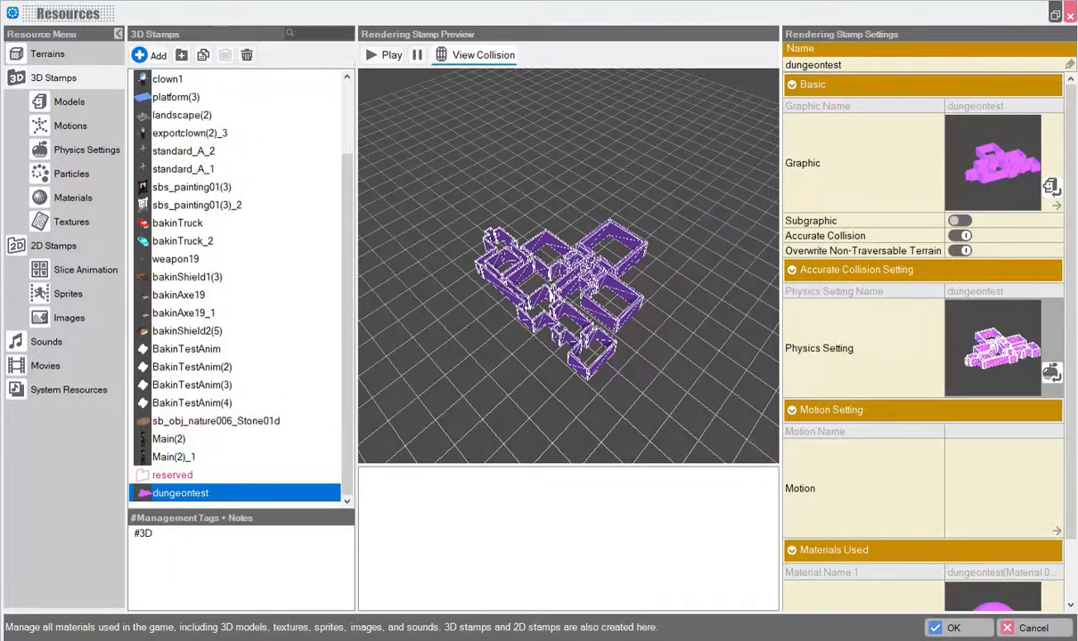
click(955, 629)
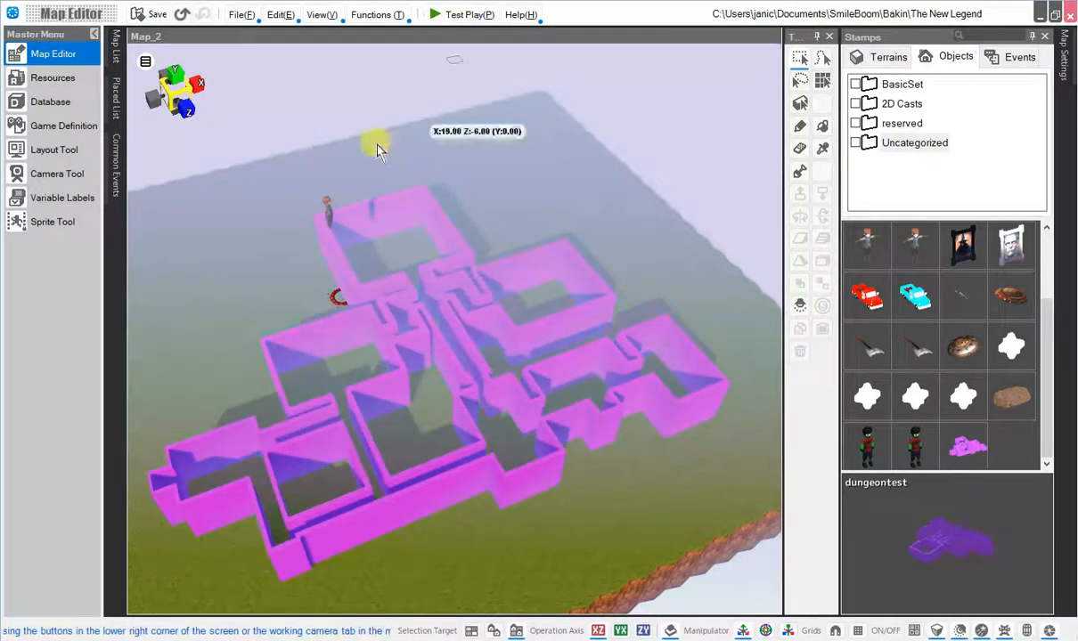
Move the start point into the dungeon's top room.
click(326, 201)
drag(325, 202, 385, 223)
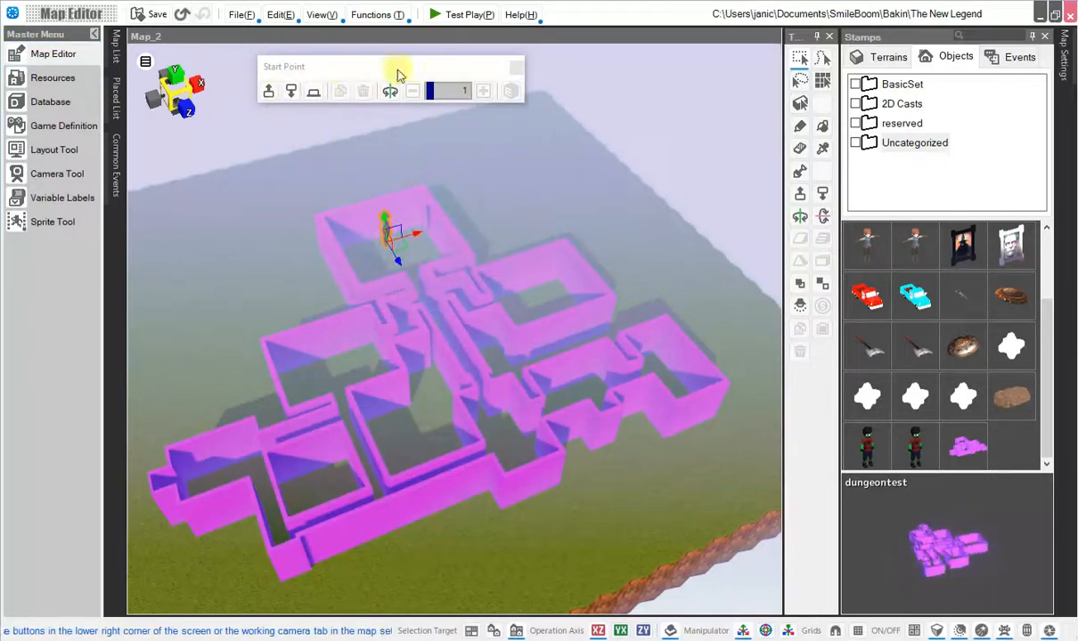
Test-play the map, walk the character through the dungeon corridors, and close the player.
click(454, 15)
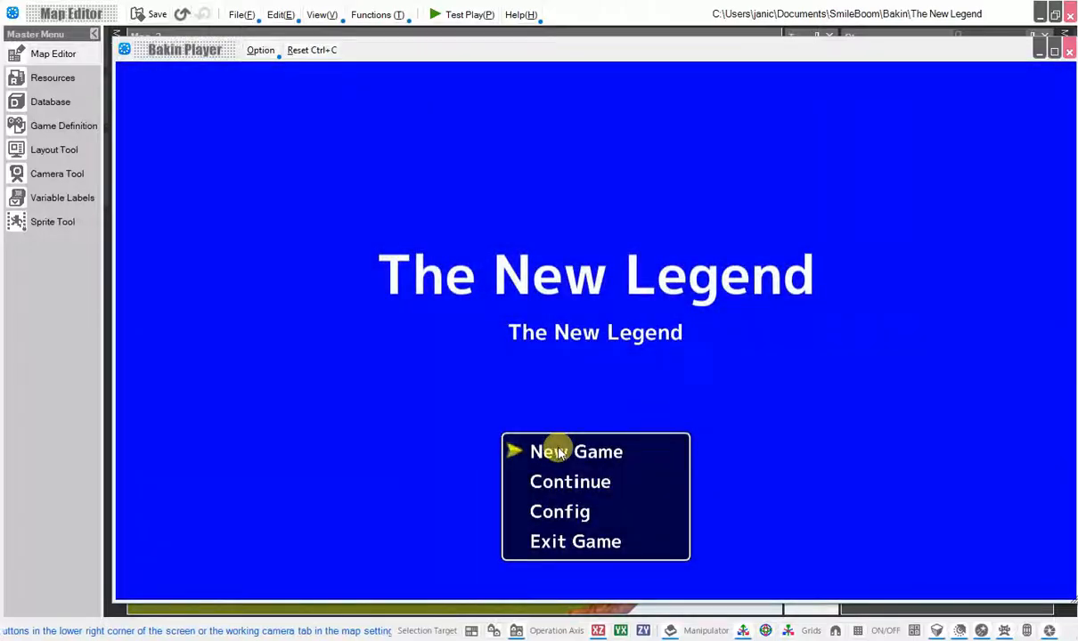
click(560, 453)
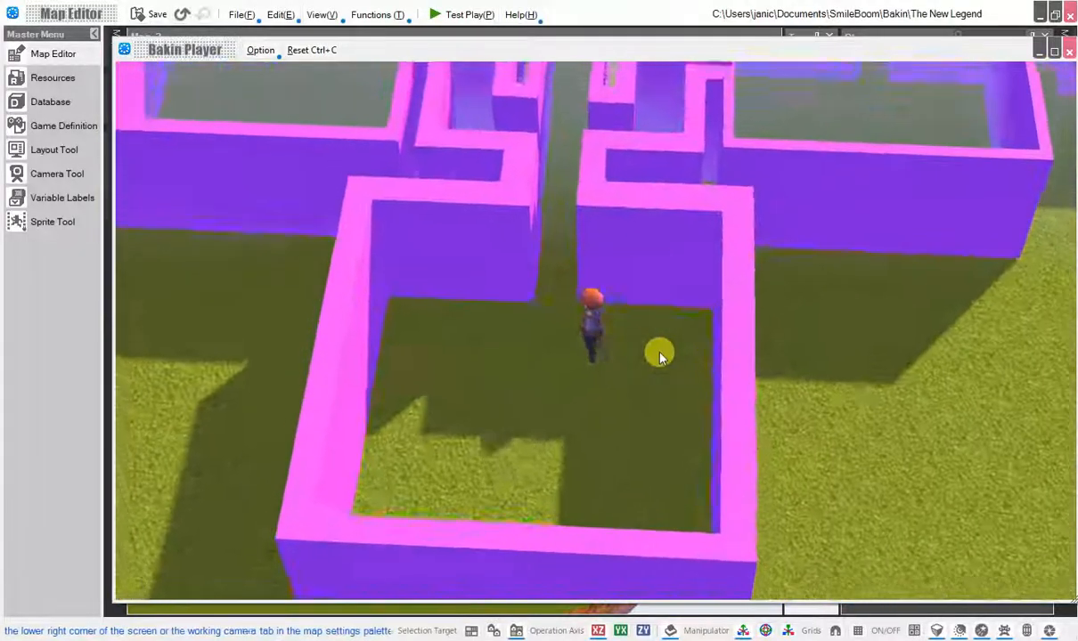
key(Up)
key(Right)
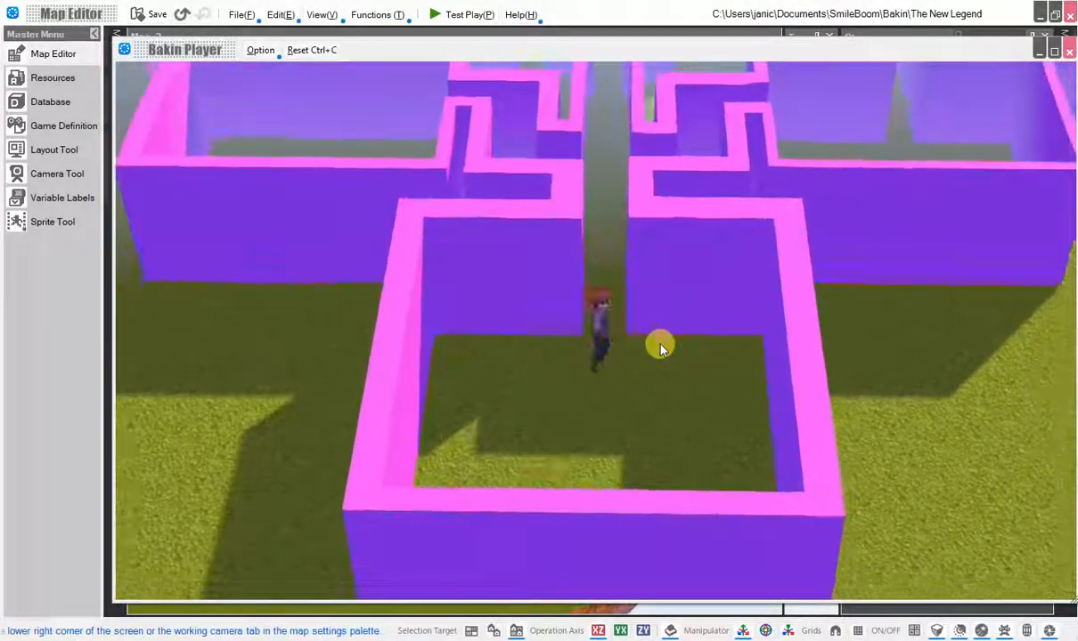
key(Up)
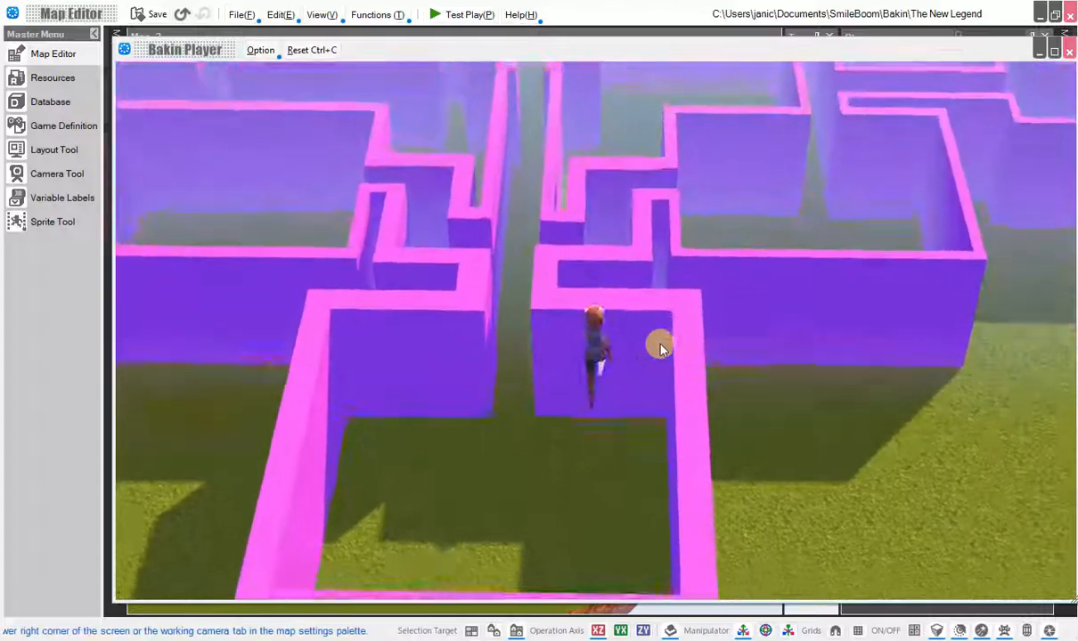
key(Up)
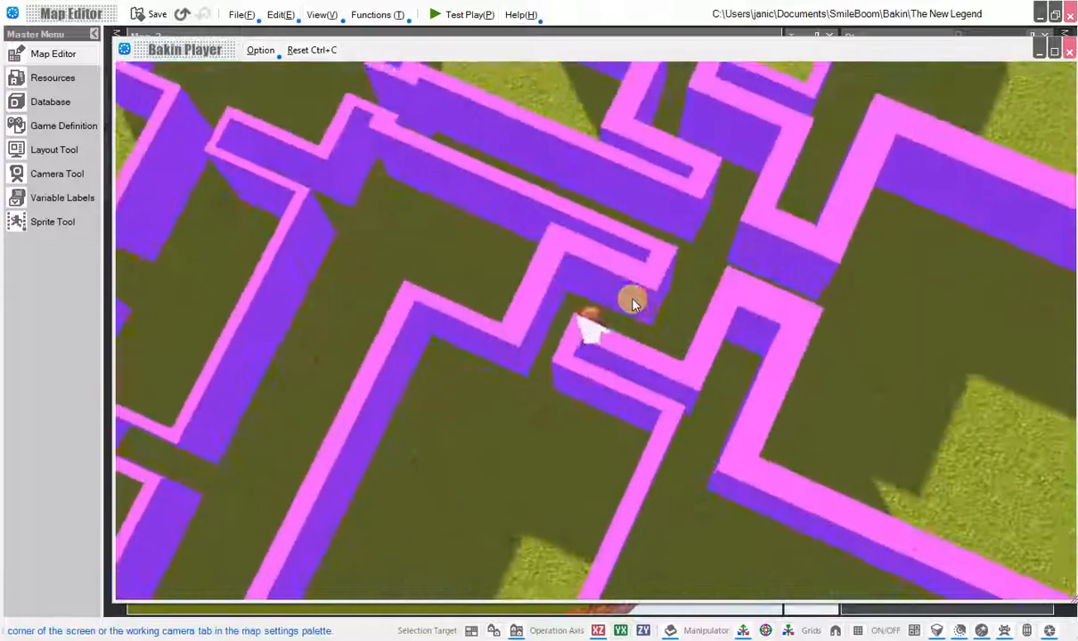
drag(630, 300, 603, 342)
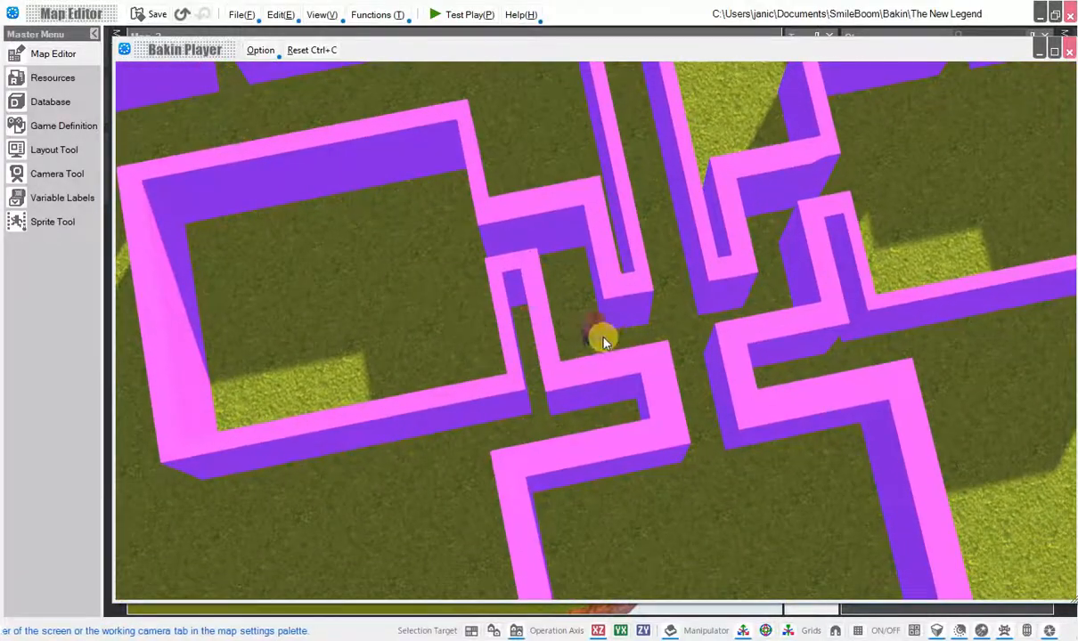
click(1068, 52)
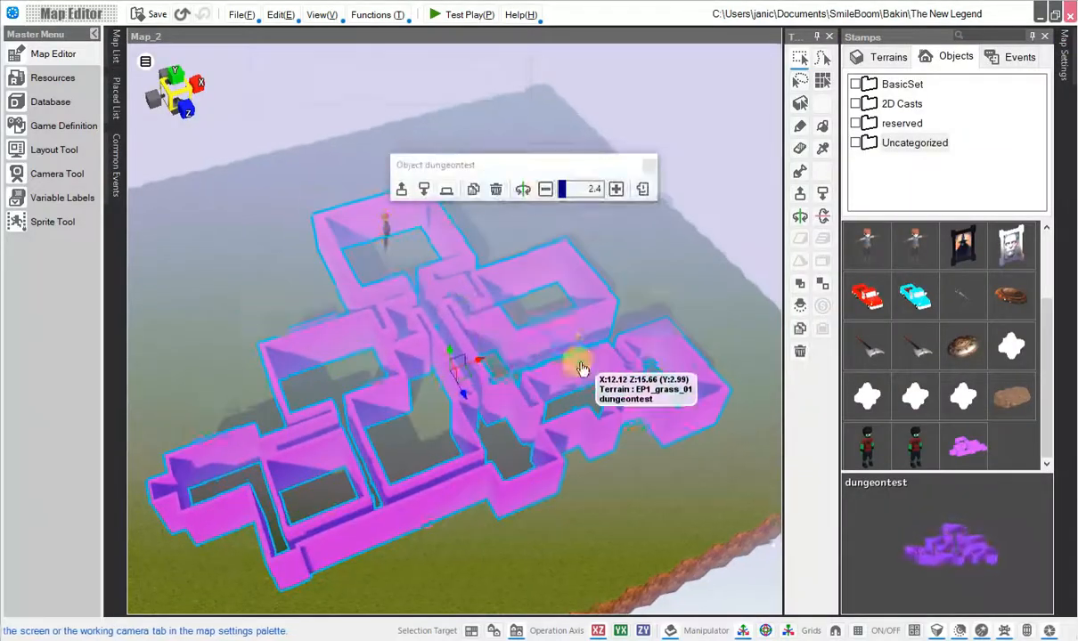
Scale the dungeontest object up to 6.6 and reposition it on the map in top view.
right_drag(580, 368, 545, 161)
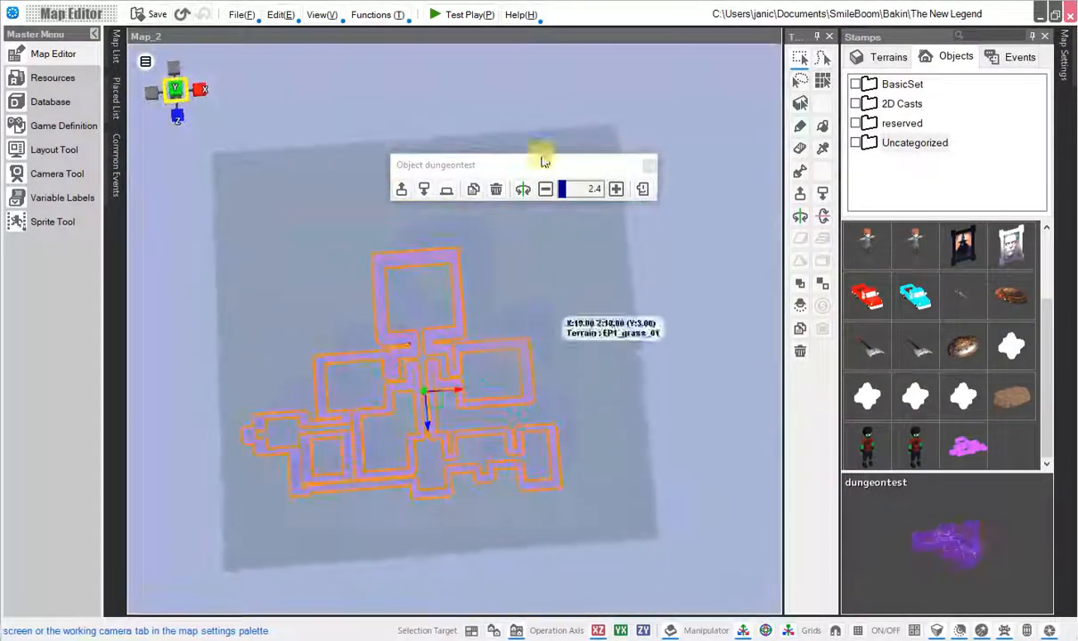
click(616, 190)
click(1065, 66)
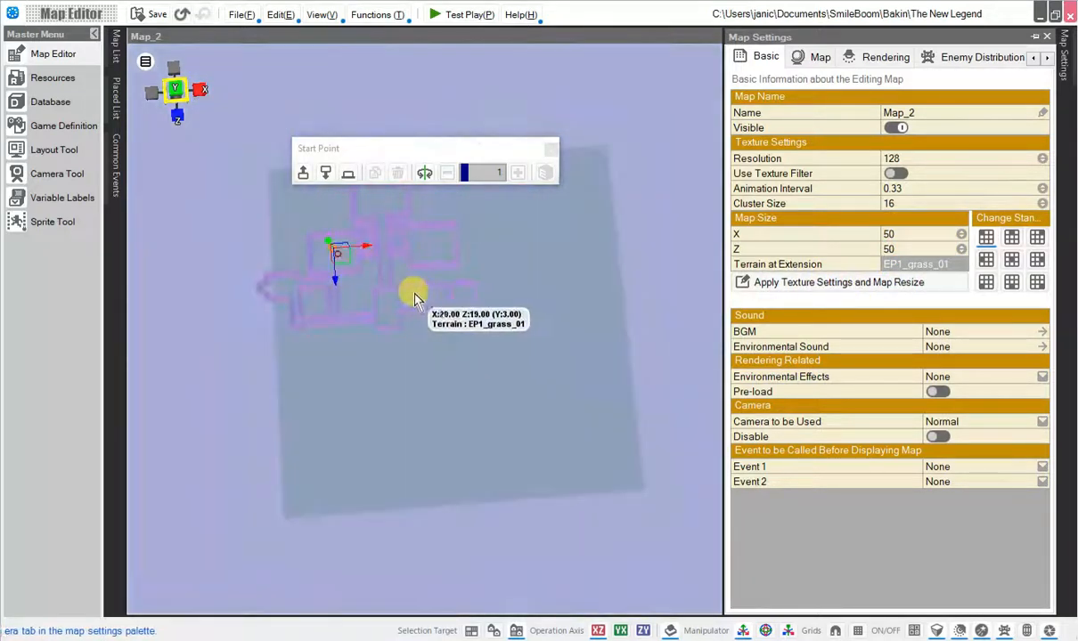
click(398, 278)
drag(395, 285, 460, 327)
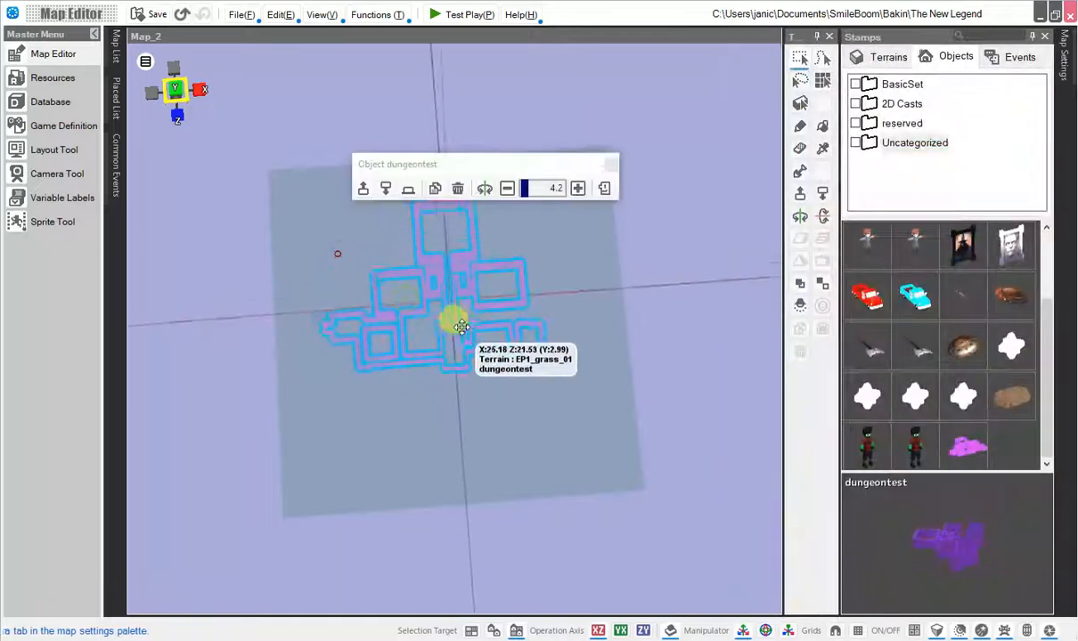
click(578, 191)
drag(474, 294, 498, 311)
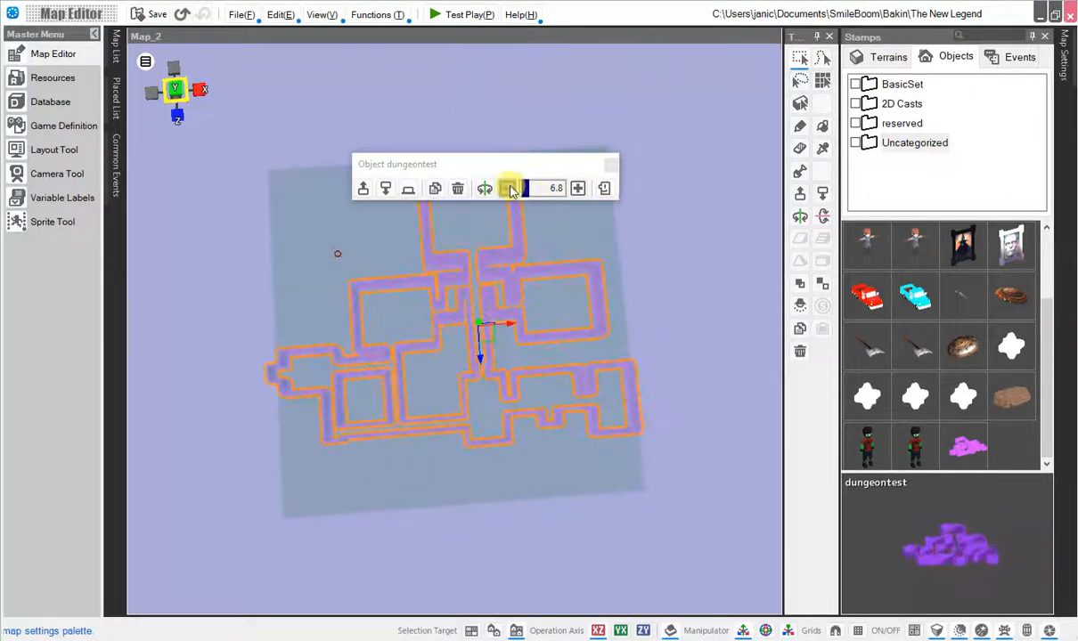
middle_drag(519, 310, 348, 320)
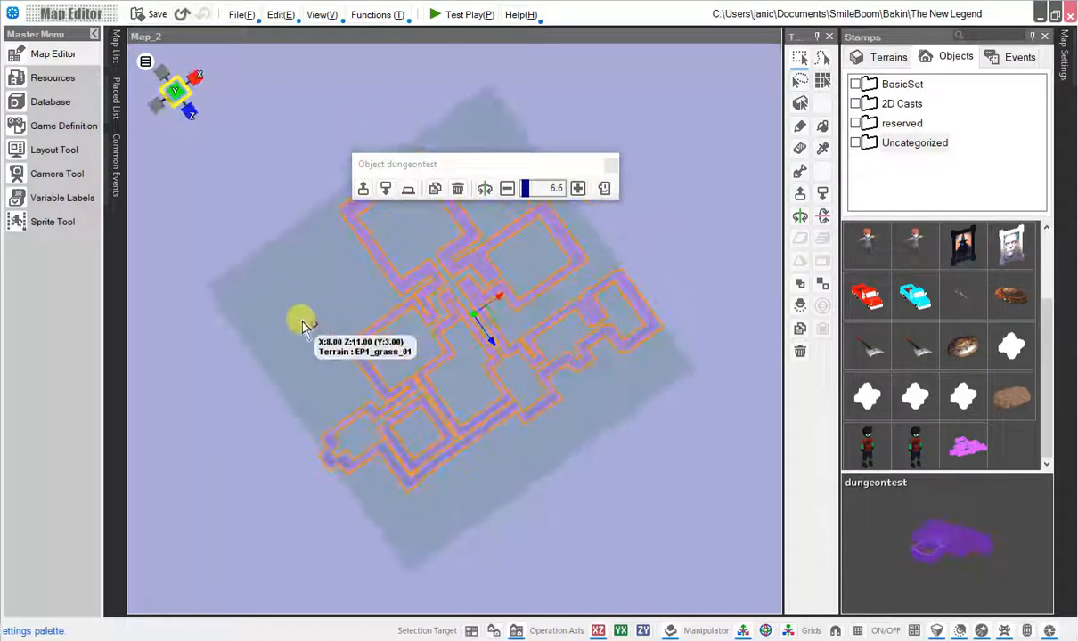
Move the start point into the dungeon's lower-left room.
click(309, 329)
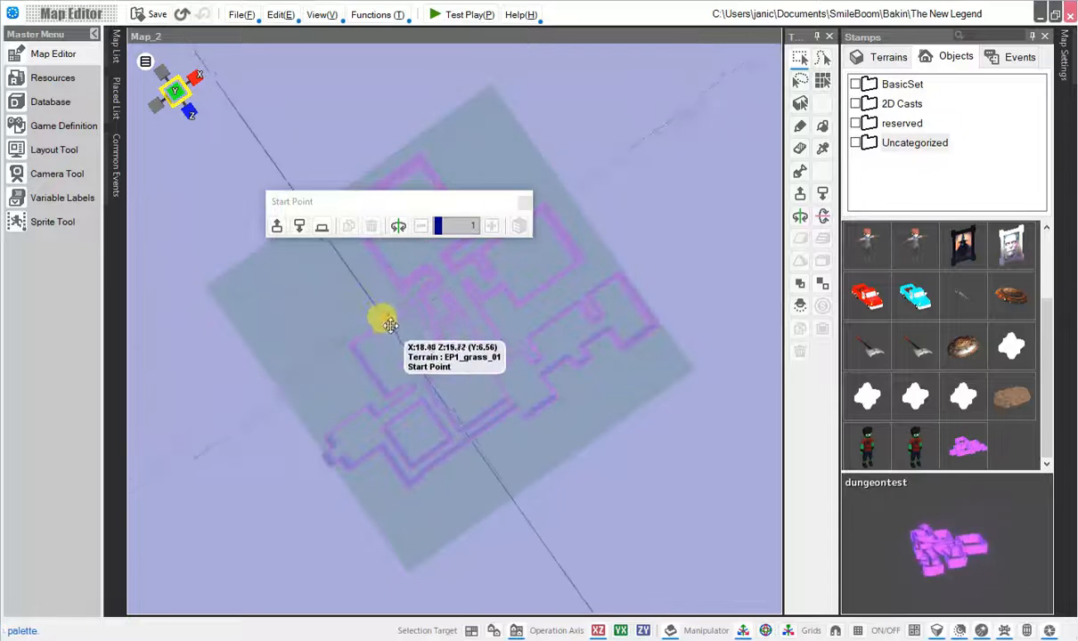
mouse_move(403, 352)
mouse_down()
mouse_move(420, 400)
mouse_move(361, 436)
mouse_up()
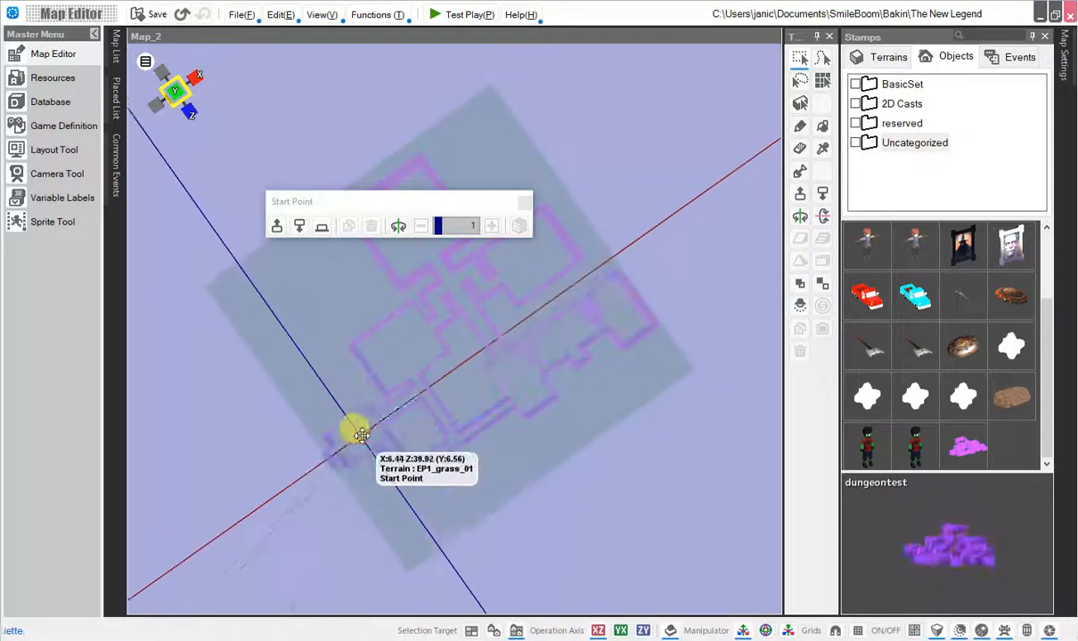
Test-play the game, start a new game, and walk the character through the enlarged dungeon.
click(454, 18)
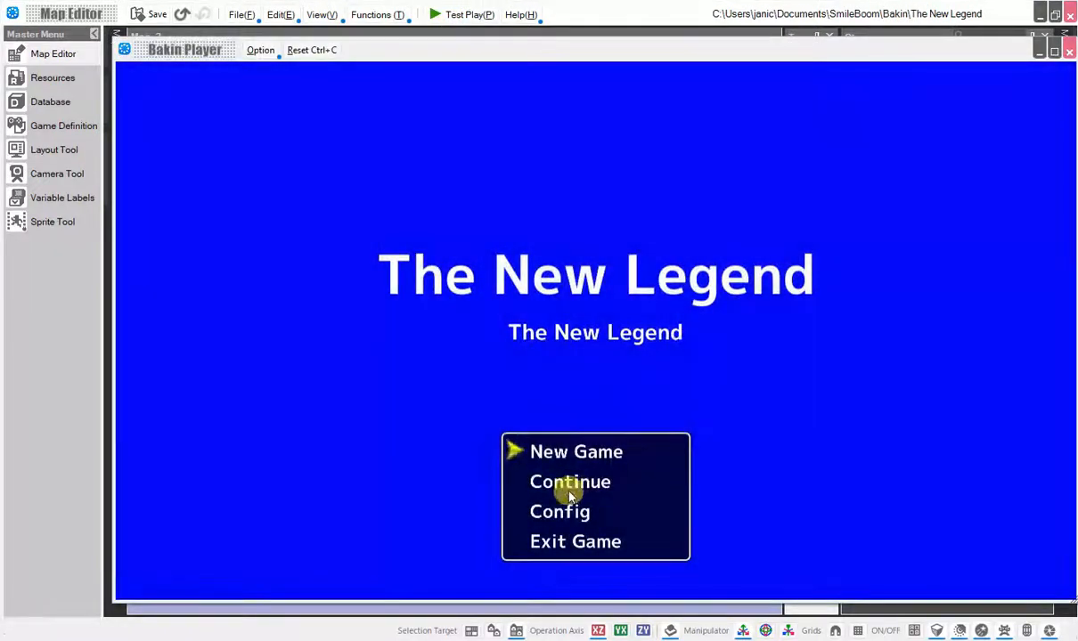
click(577, 455)
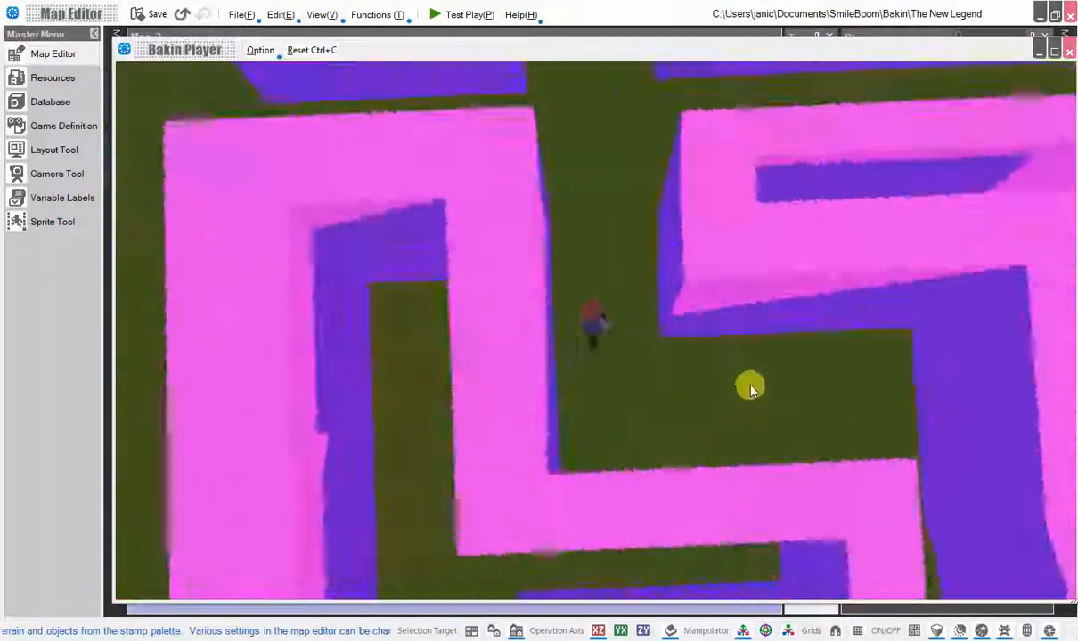
drag(750, 386, 1068, 428)
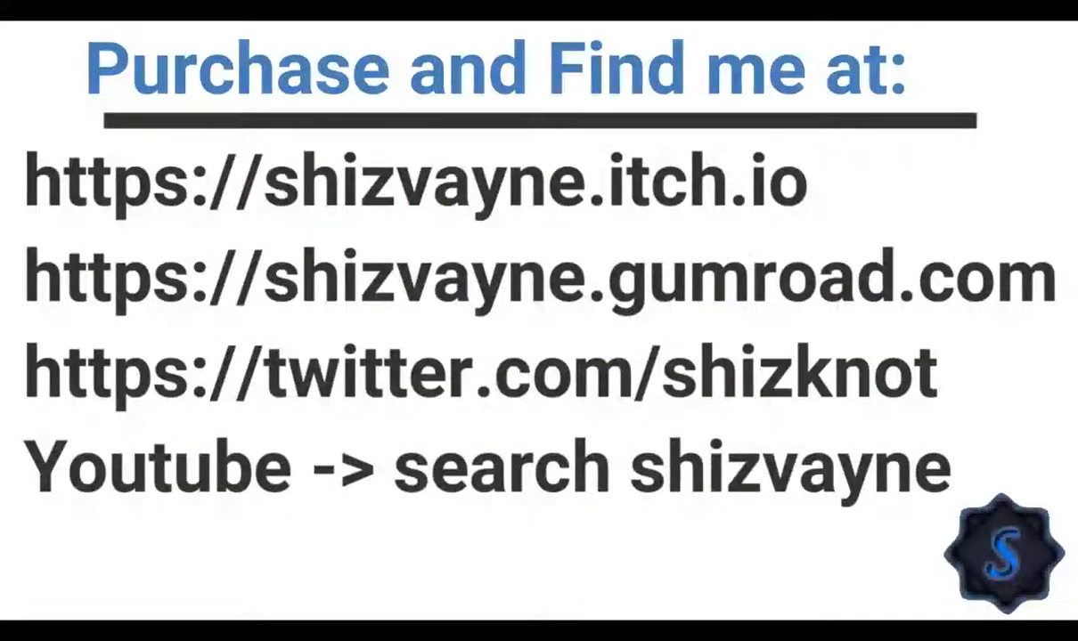